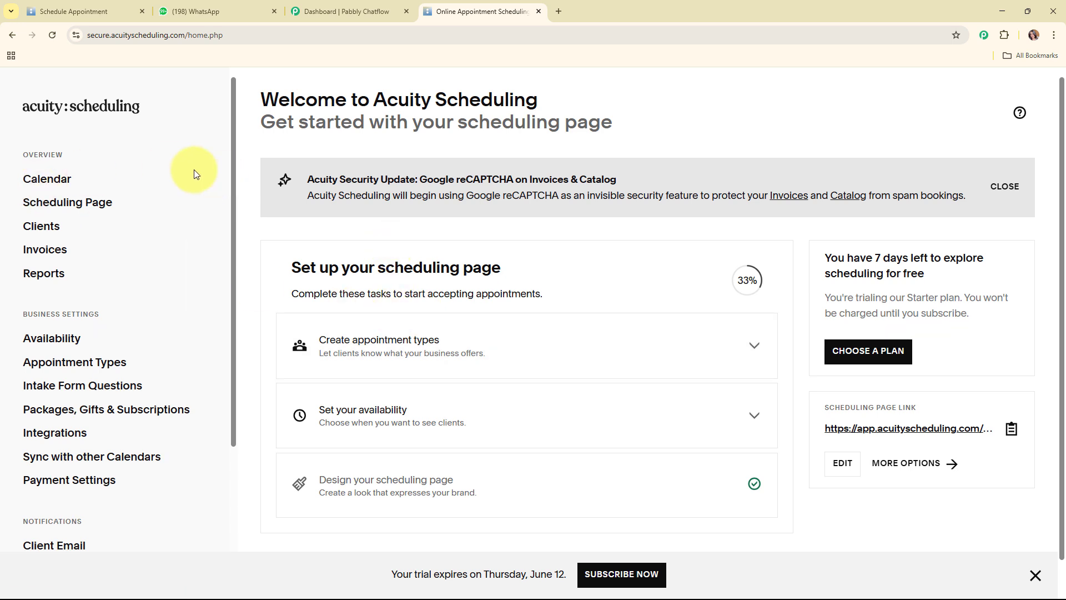
Review the open time slots on the Acuity Scheduling booking page
{"action": "left_click", "coordinate": [56, 11]}
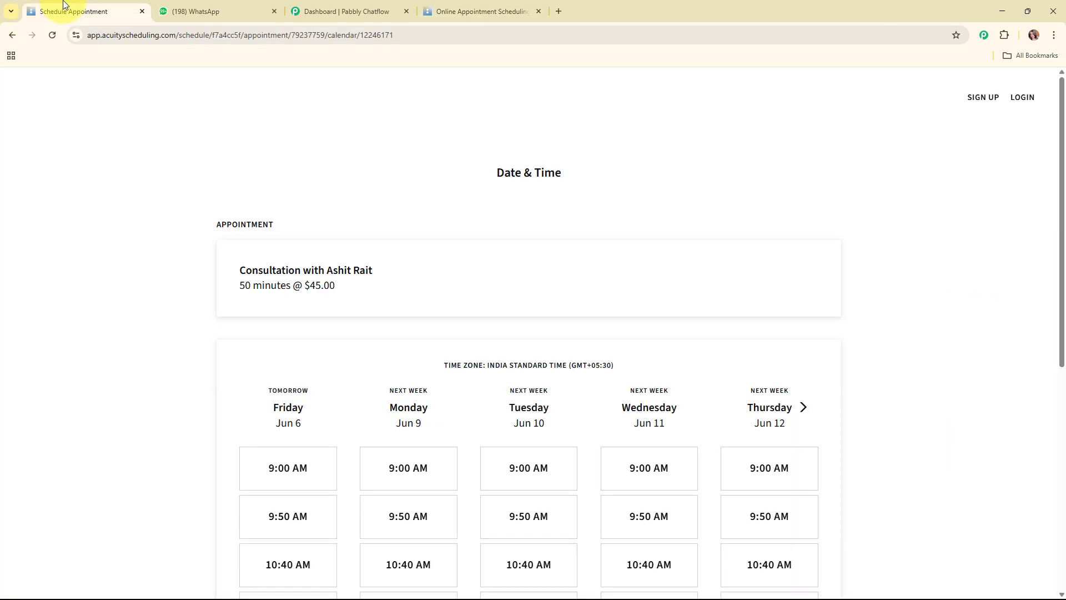
{"action": "scroll", "coordinate": [682, 389], "scroll_direction": "down", "scroll_amount": 5}
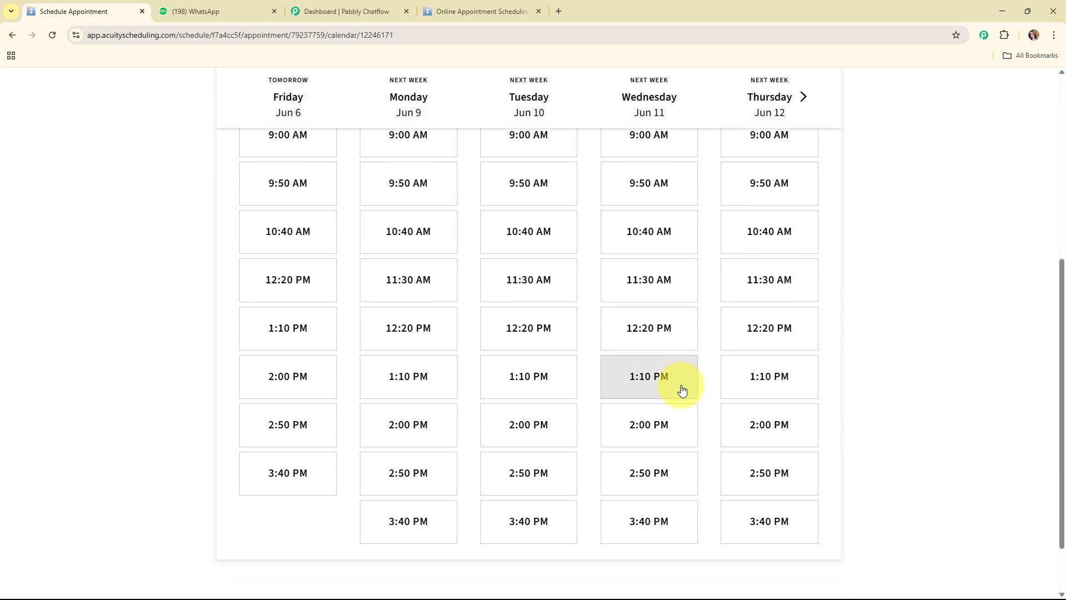
{"action": "scroll", "coordinate": [682, 389], "scroll_direction": "up", "scroll_amount": 6}
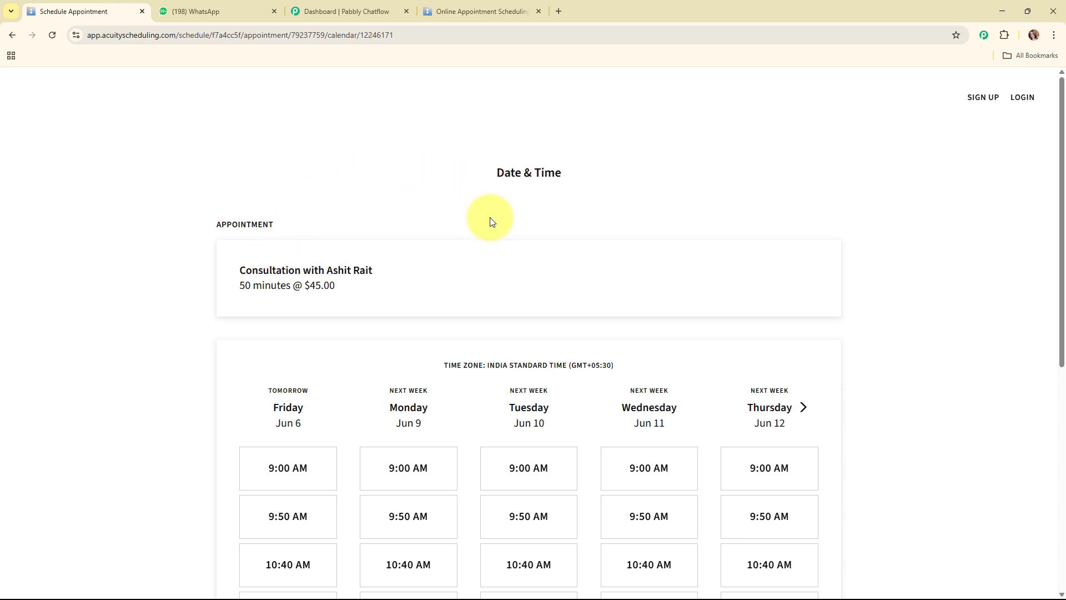
Glance at the WhatsApp chat and Acuity dashboard, ending on Pabbly Chatflow's dashboard with 32000 credits
{"action": "left_click", "coordinate": [222, 8]}
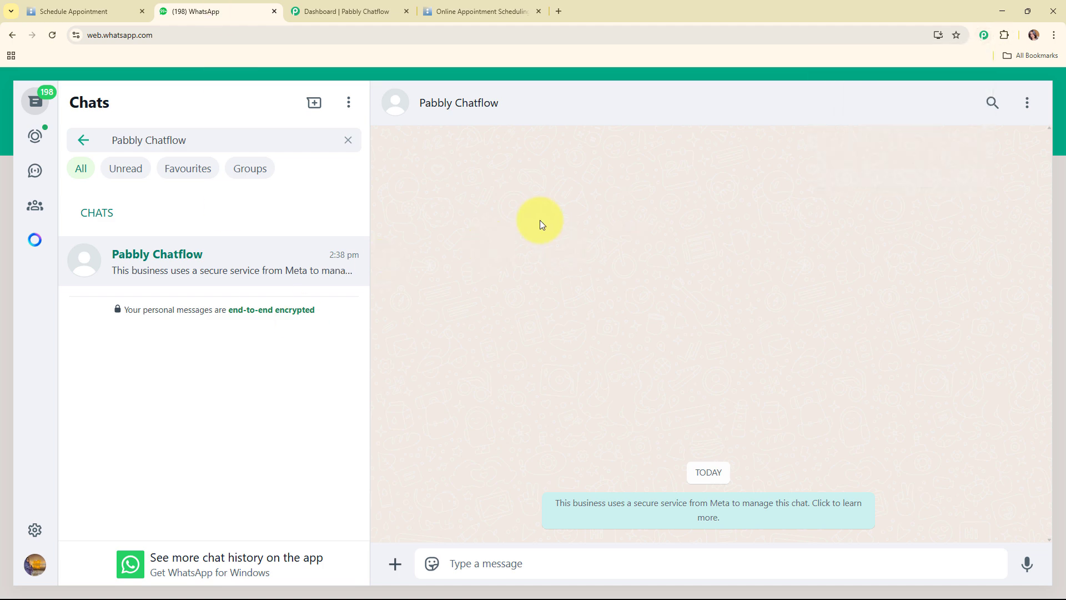
{"action": "left_click", "coordinate": [361, 14]}
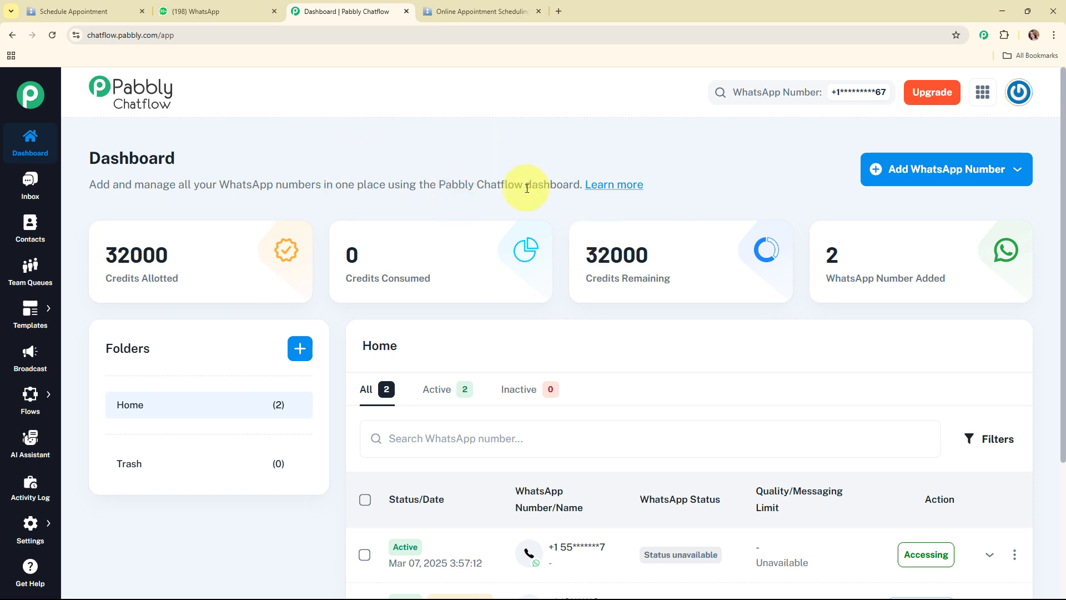
{"action": "left_click", "coordinate": [451, 6]}
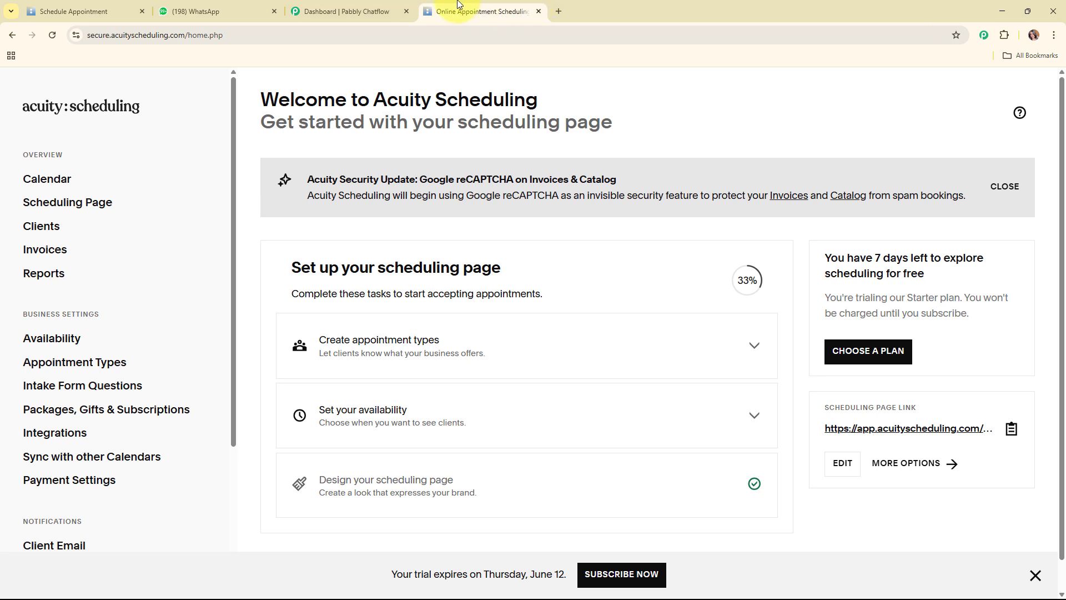
{"action": "left_click", "coordinate": [361, 8]}
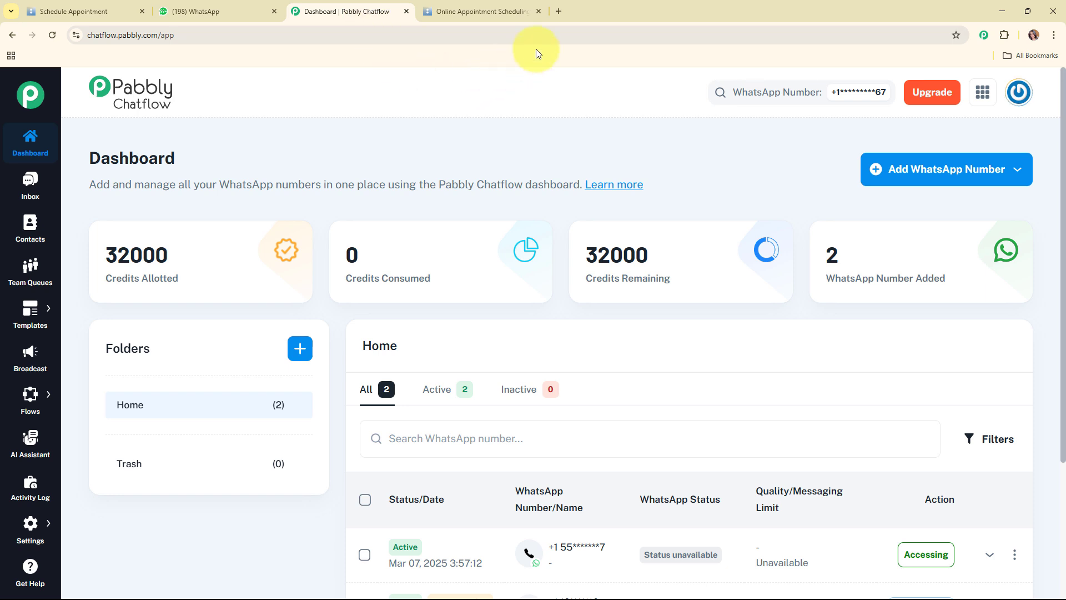
In a new tab, go to pabbly.com/connect using the 'pabb' address-bar suggestion
{"action": "left_click", "coordinate": [560, 12]}
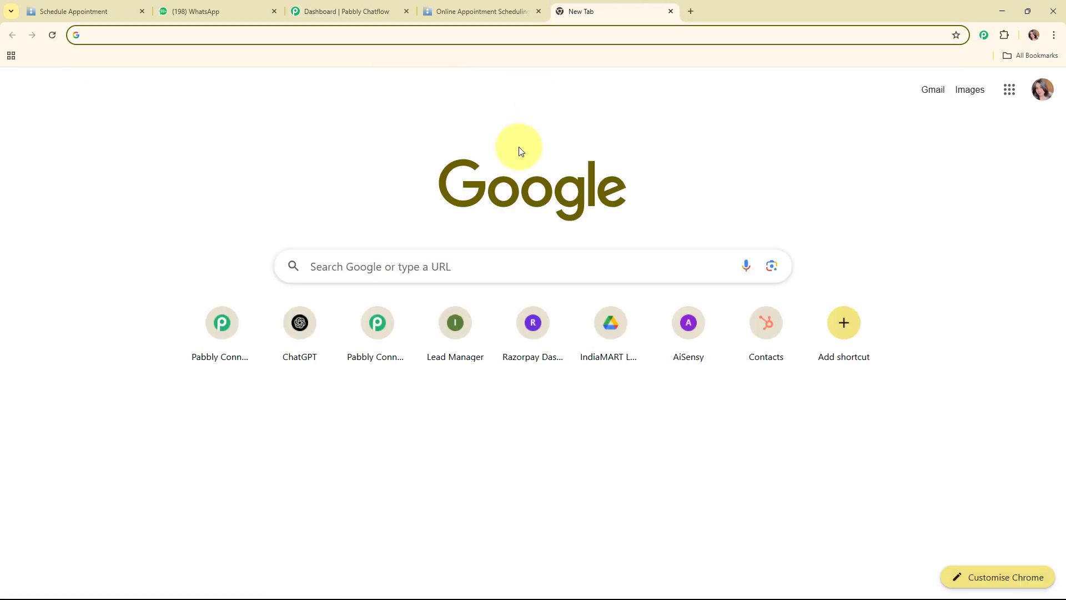
{"action": "type", "text": "pabb"}
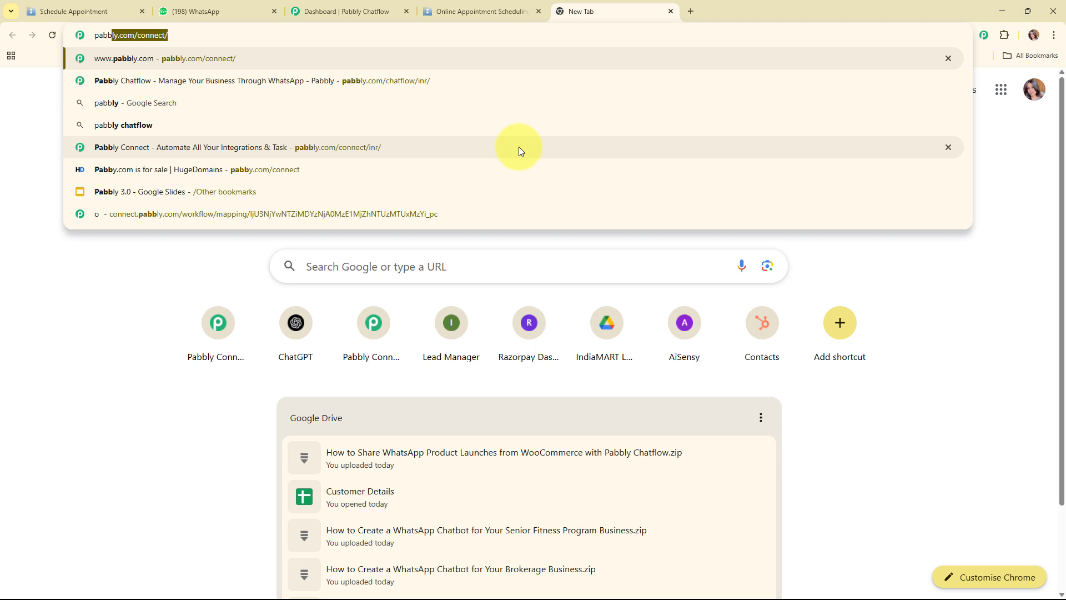
{"action": "left_click", "coordinate": [519, 147]}
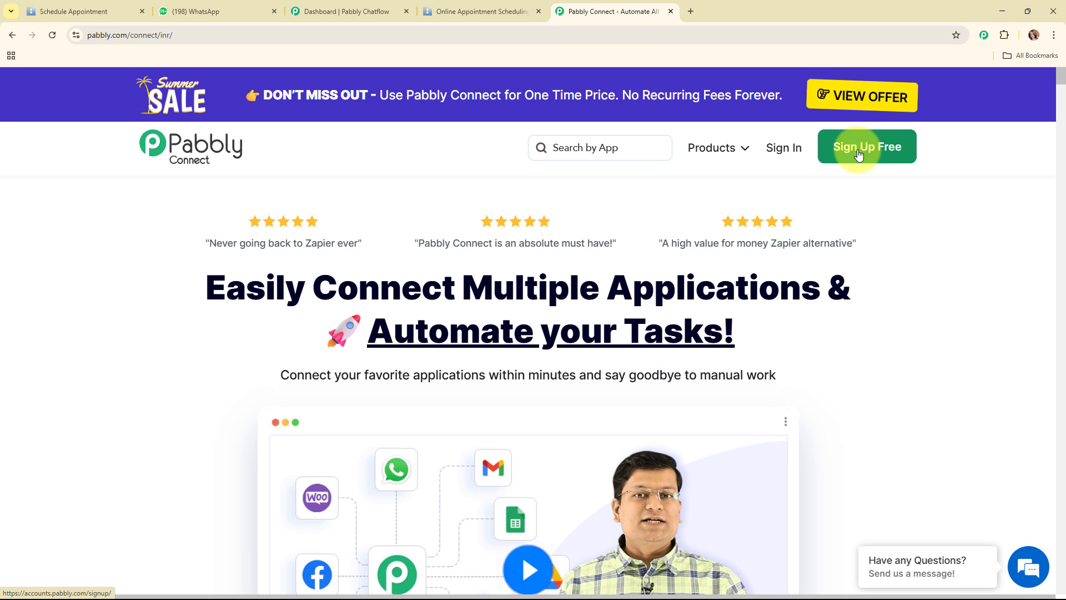
Sign in to Pabbly Accounts and launch Pabbly Connect from the All Pabbly Apps list
{"action": "left_click", "coordinate": [774, 154]}
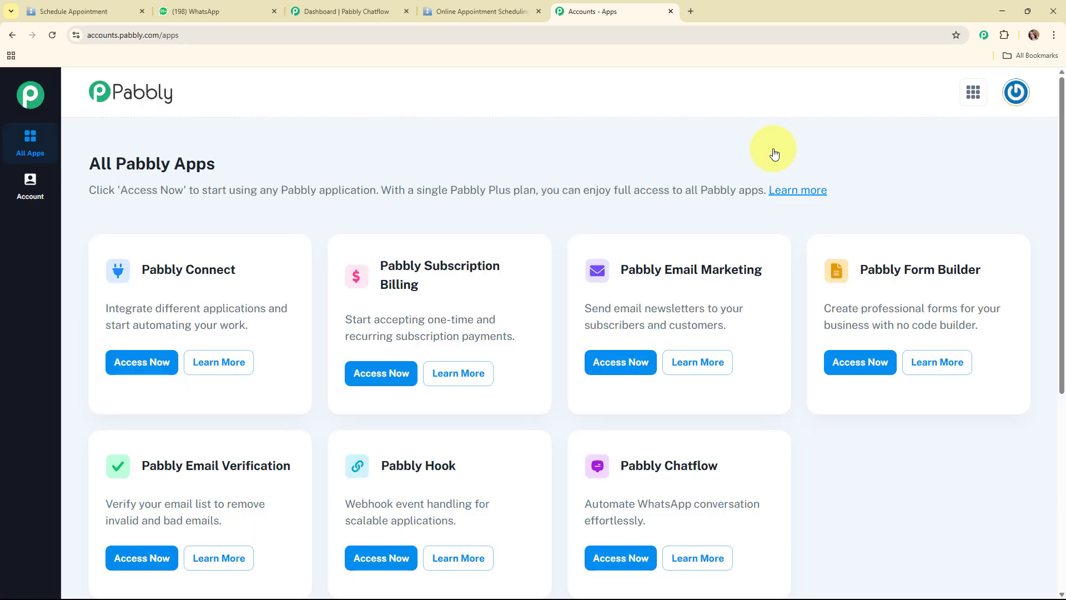
{"action": "left_click_drag", "start_coordinate": [89, 163], "coordinate": [289, 162]}
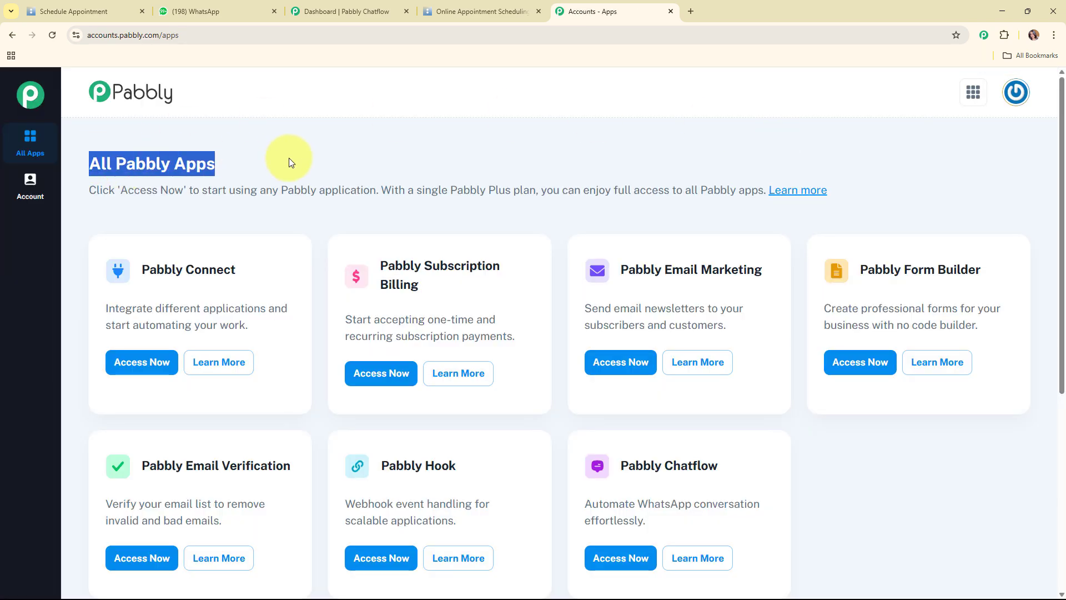
{"action": "left_click", "coordinate": [319, 206]}
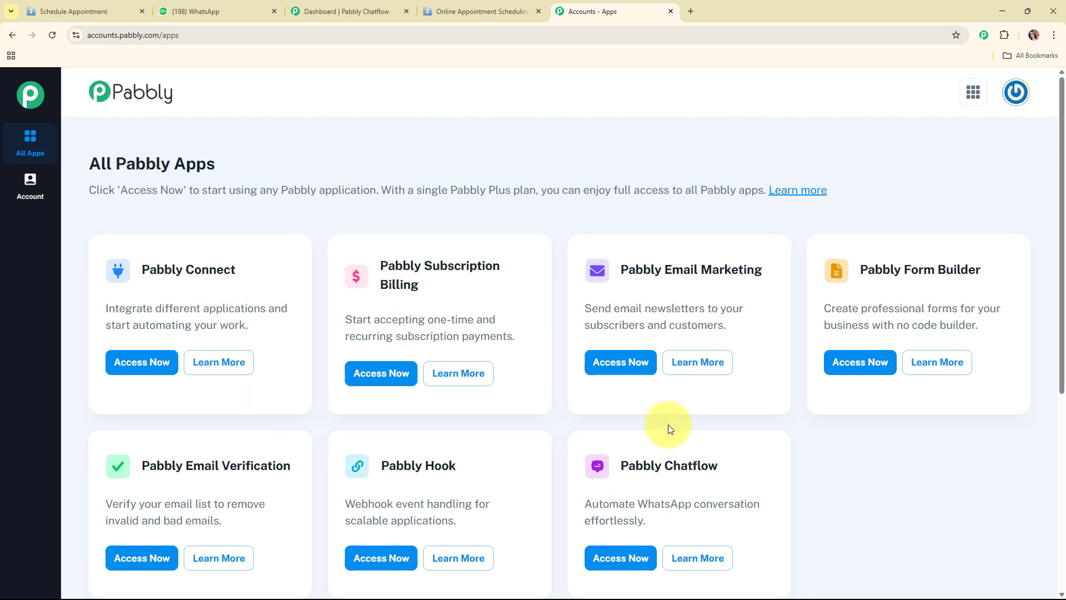
{"action": "left_click", "coordinate": [124, 363]}
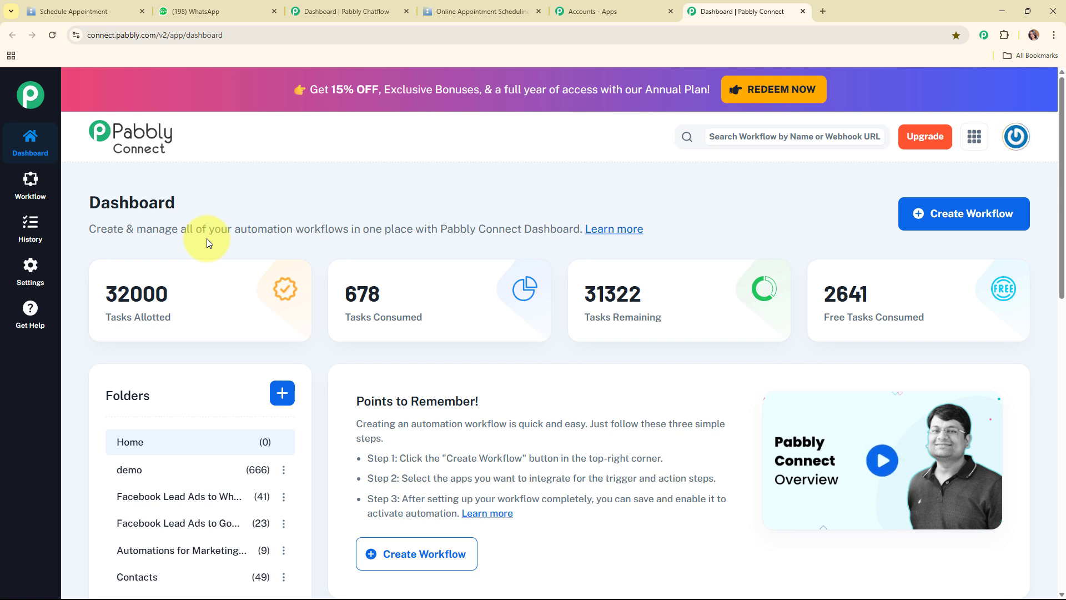
Start a new workflow named 'Send WhatsApp Appointment Reminders from Acuity Scheduling with Pabbly Chatflow' in the Automations folder
{"action": "left_click", "coordinate": [993, 221]}
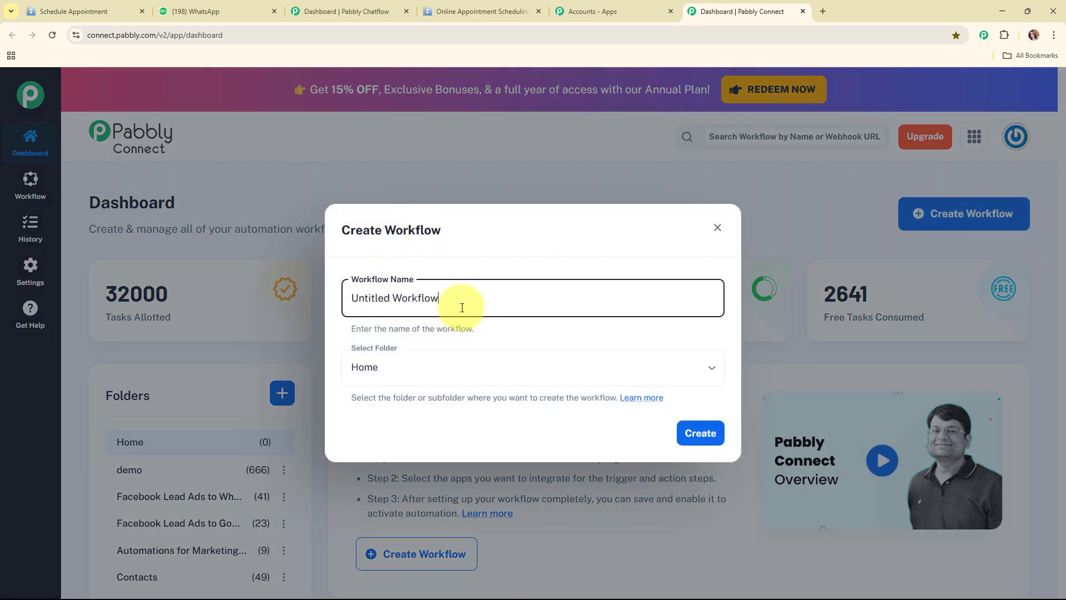
{"action": "left_click_drag", "start_coordinate": [460, 302], "coordinate": [335, 309]}
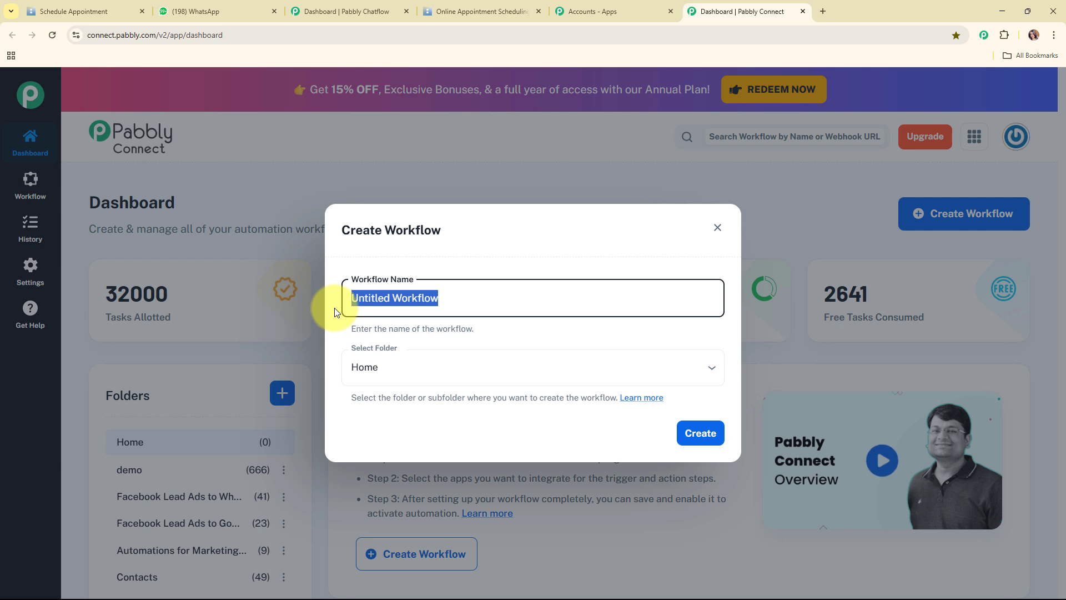
{"action": "key", "text": "ctrl+v"}
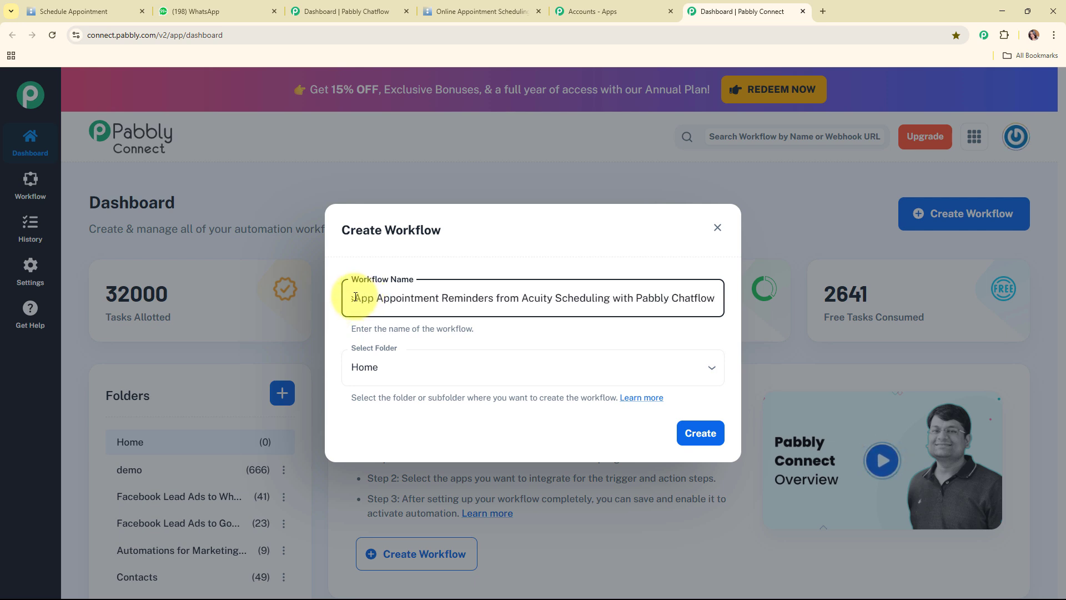
{"action": "left_click_drag", "start_coordinate": [364, 298], "coordinate": [753, 293]}
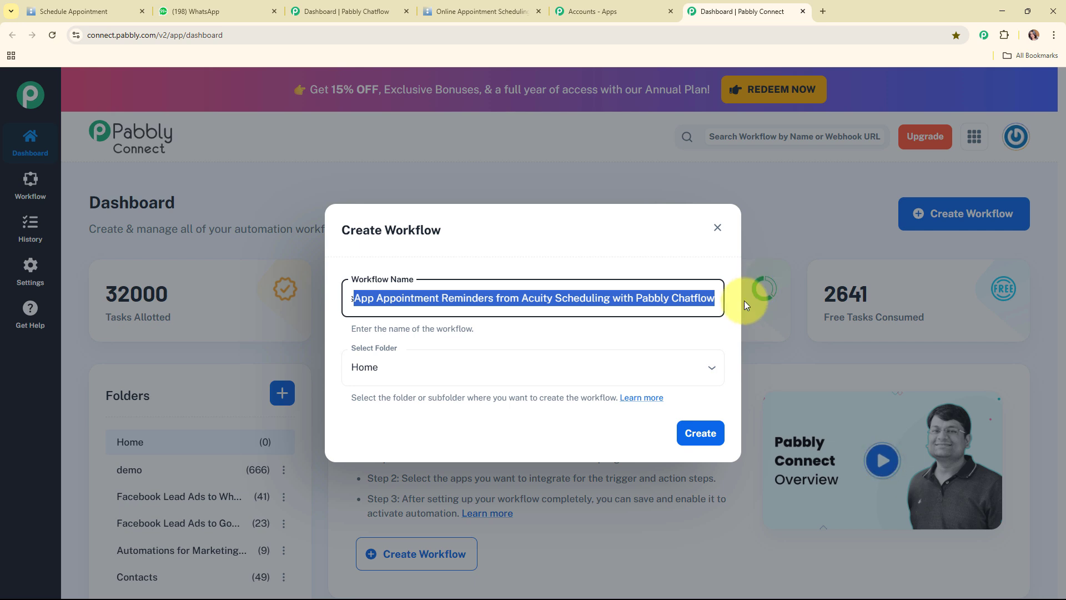
{"action": "left_click", "coordinate": [539, 333]}
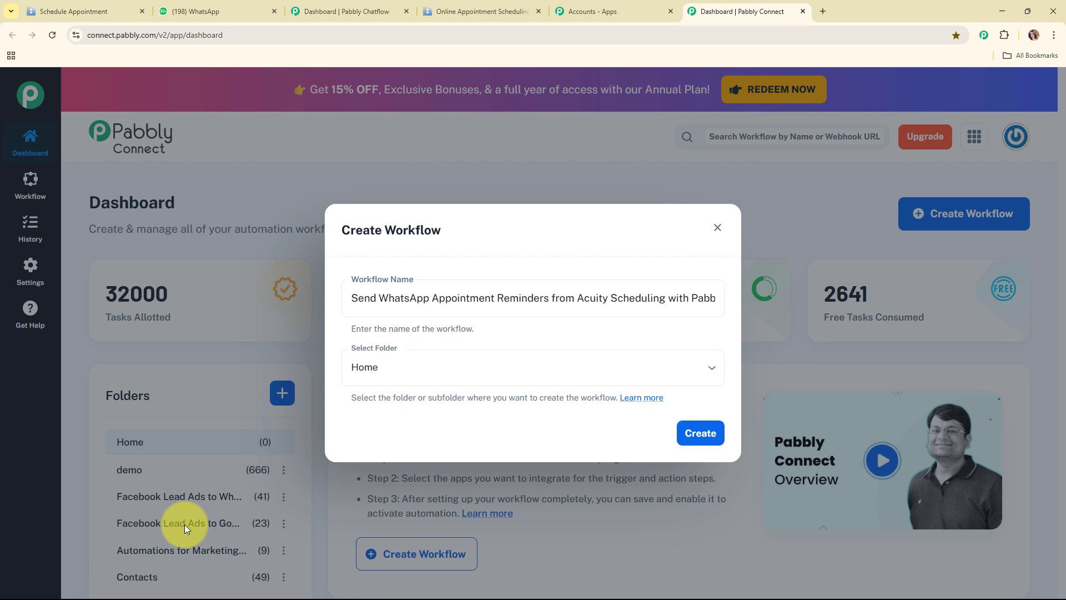
{"action": "left_click", "coordinate": [464, 369]}
{"action": "scroll", "coordinate": [428, 311], "scroll_direction": "down", "scroll_amount": 1}
{"action": "left_click", "coordinate": [416, 336]}
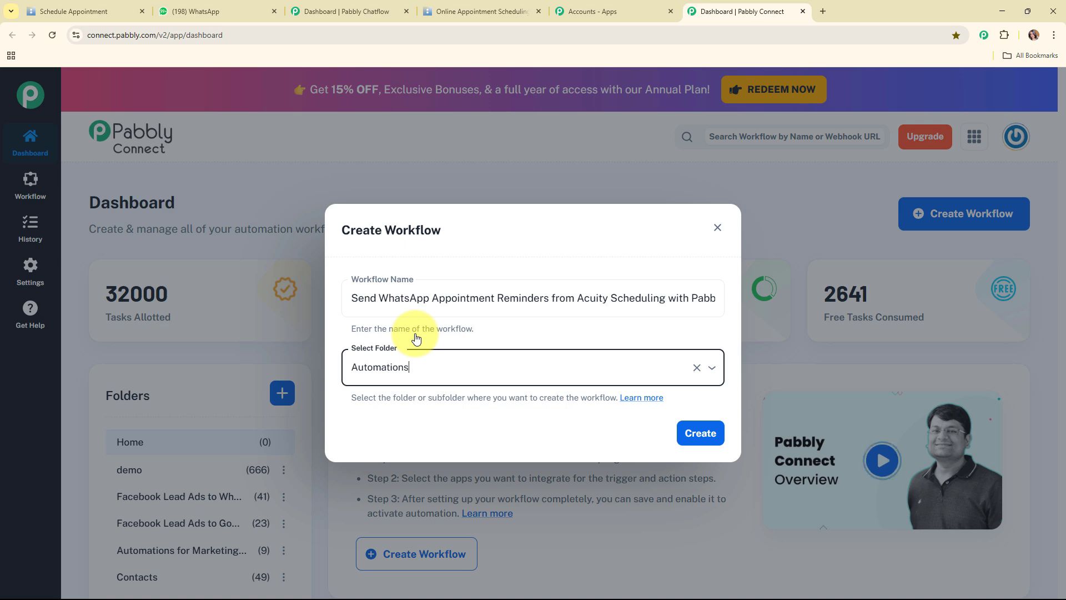
Read through the folders help article, then close it
{"action": "left_click", "coordinate": [637, 401]}
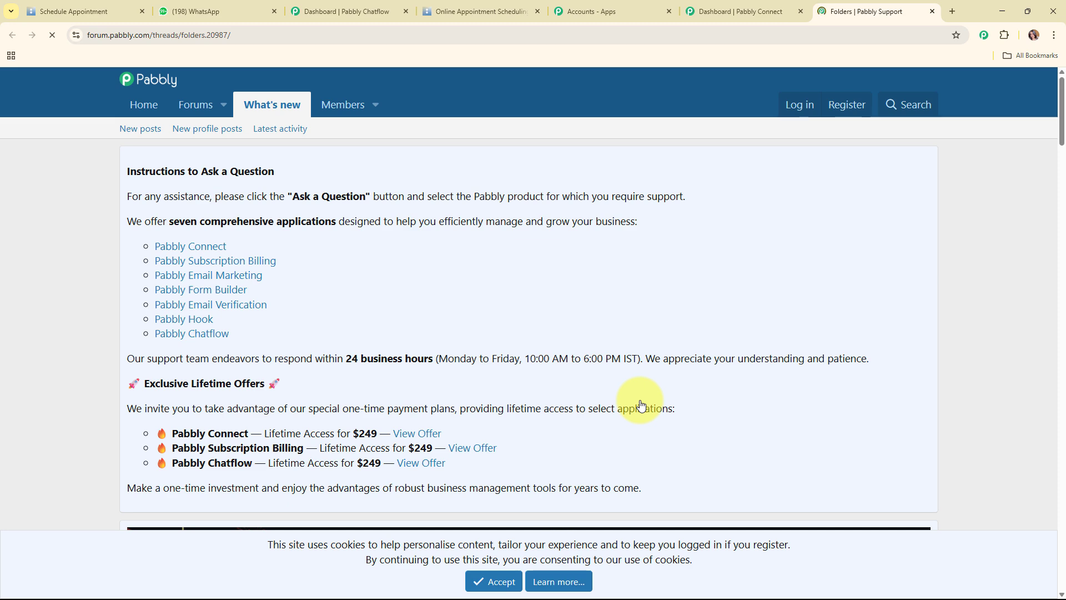
{"action": "scroll", "coordinate": [555, 358], "scroll_direction": "down", "scroll_amount": 3}
{"action": "scroll", "coordinate": [559, 356], "scroll_direction": "down", "scroll_amount": 10}
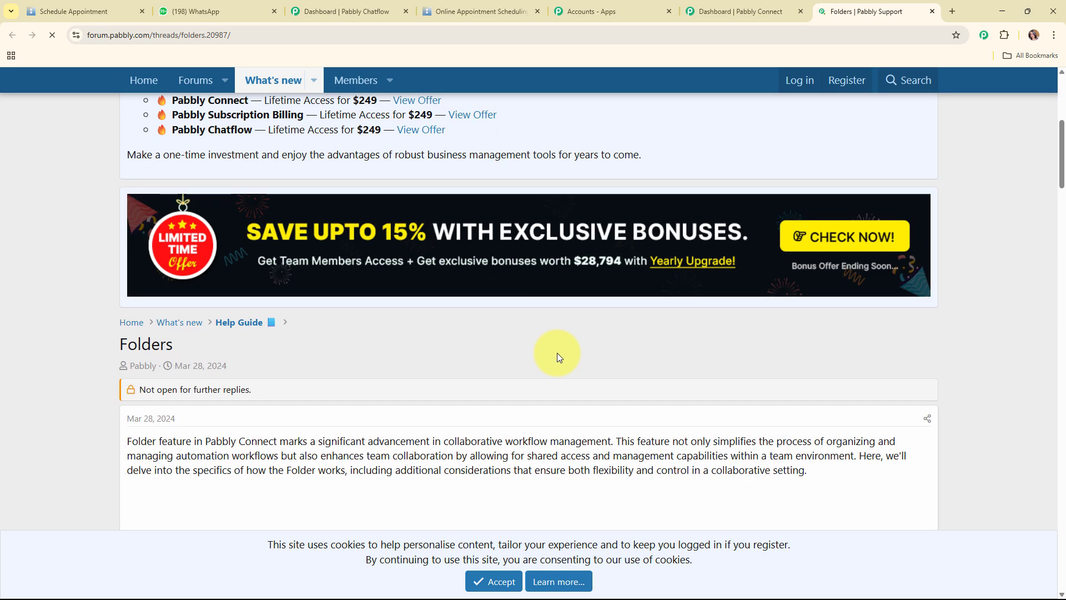
{"action": "scroll", "coordinate": [558, 352], "scroll_direction": "down", "scroll_amount": 10}
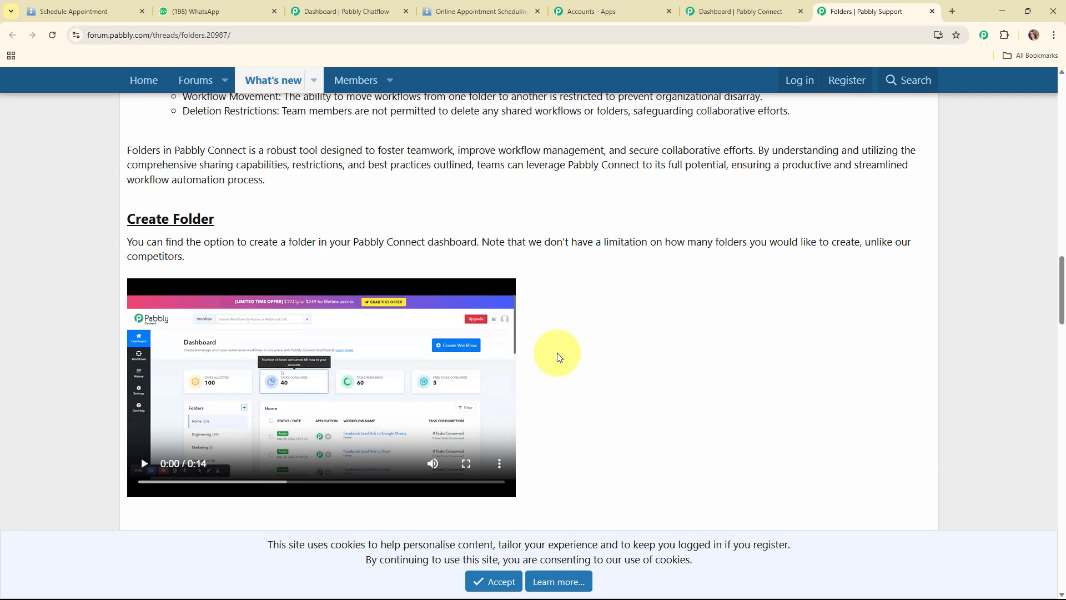
{"action": "scroll", "coordinate": [557, 352], "scroll_direction": "up", "scroll_amount": 12}
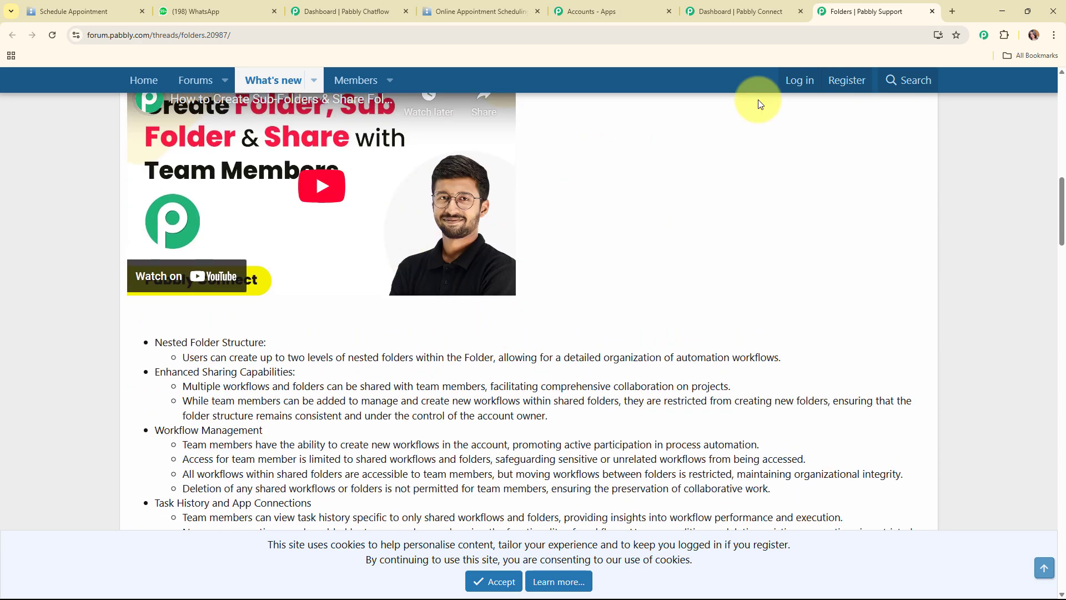
{"action": "left_click", "coordinate": [933, 11]}
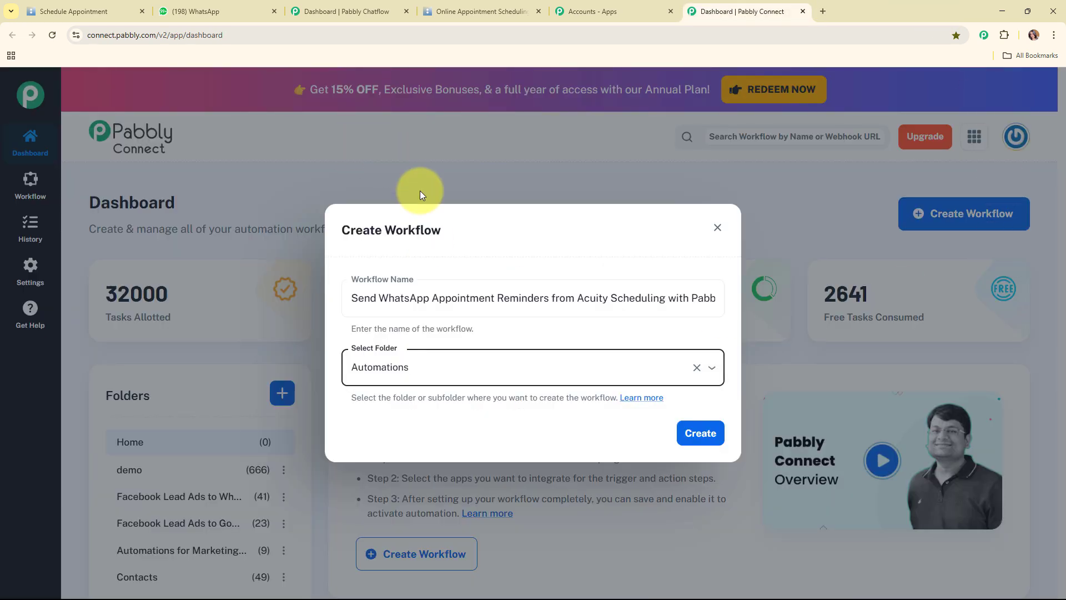
Create the workflow and collapse the empty trigger step's app picker
{"action": "left_click", "coordinate": [701, 436]}
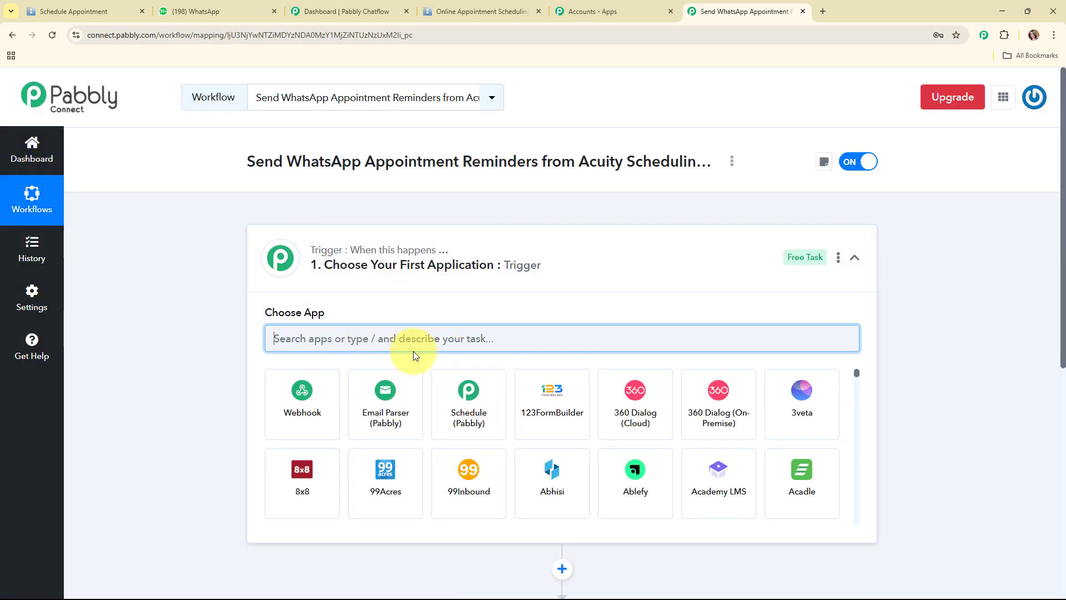
{"action": "left_click", "coordinate": [703, 258]}
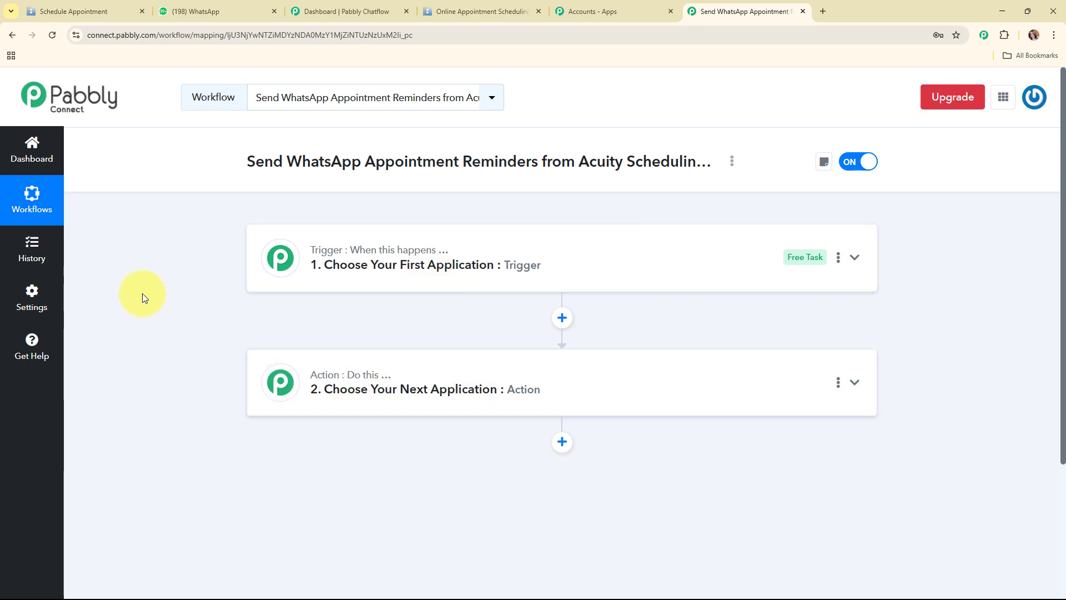
Search 'Acui' and set Acuity Scheduling as the trigger app
{"action": "left_click", "coordinate": [581, 253]}
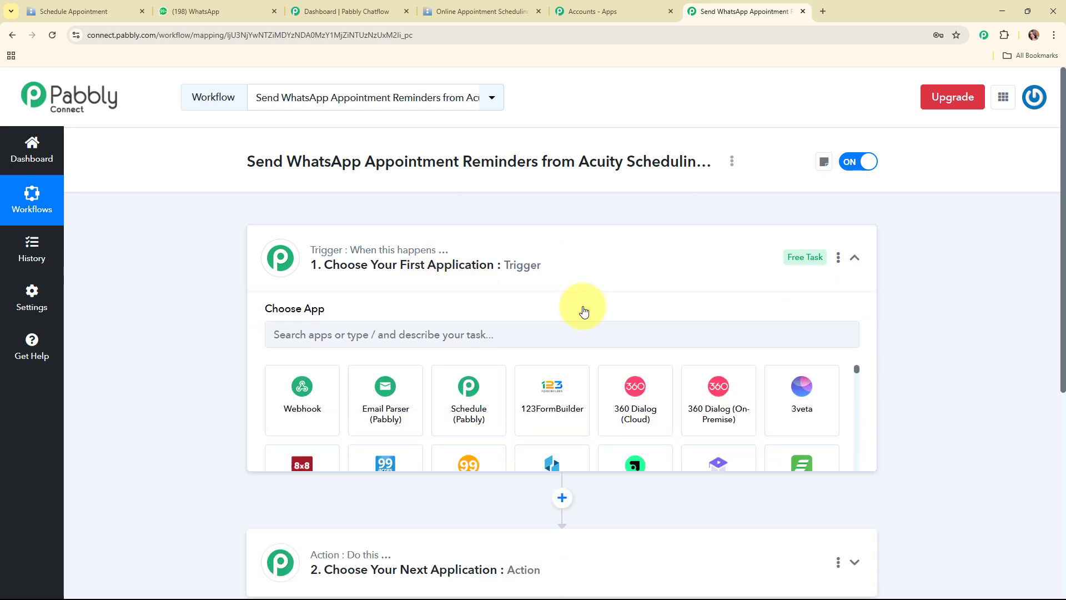
{"action": "left_click", "coordinate": [297, 335]}
{"action": "type", "text": "Acui"}
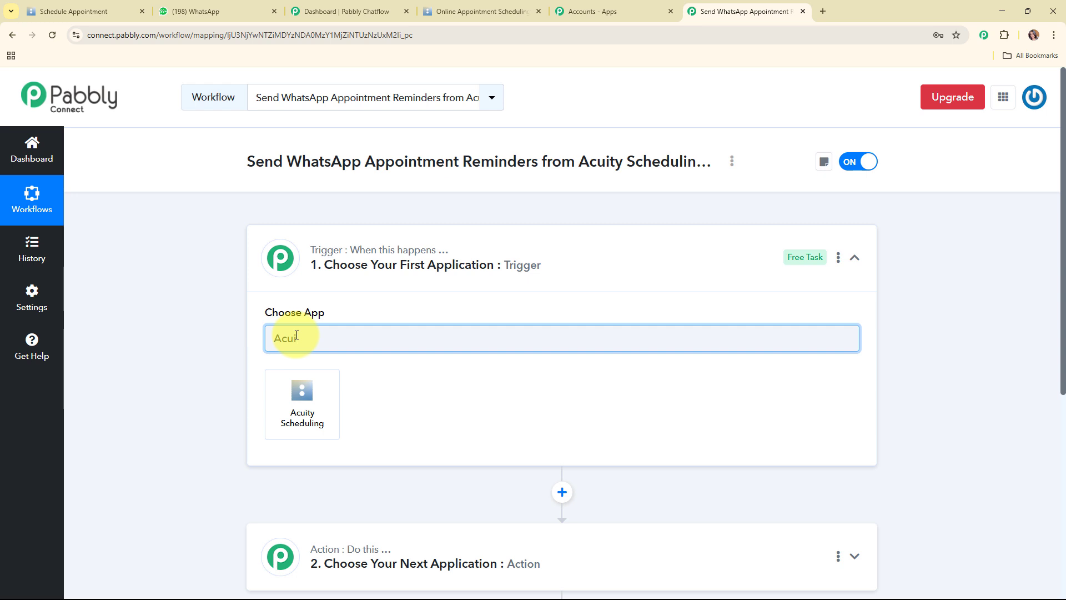
{"action": "left_click", "coordinate": [294, 412]}
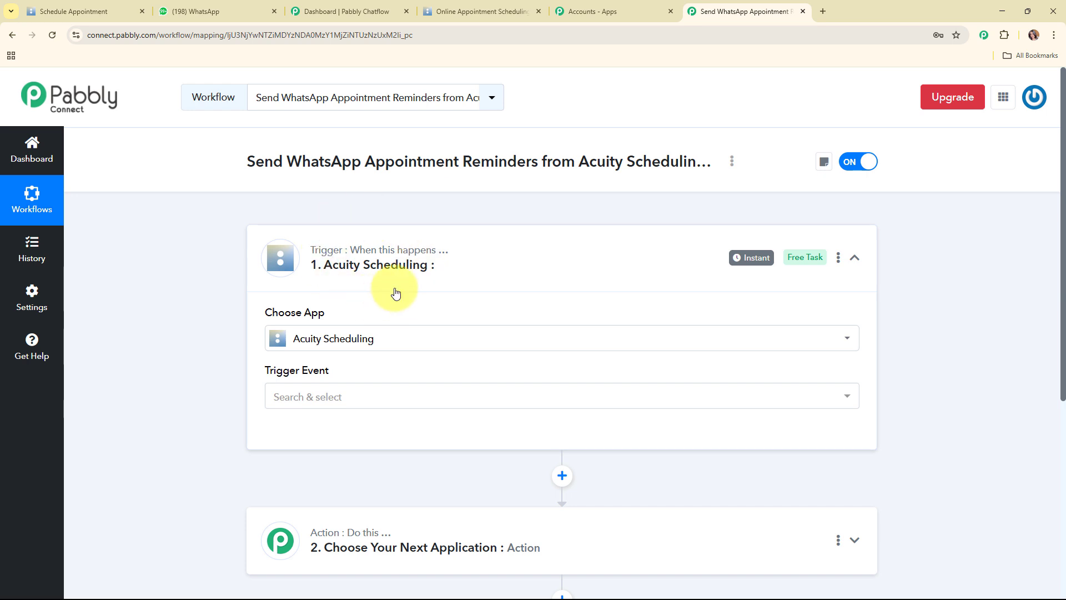
Choose New Appointment as the trigger event and open the Acuity account connection panel
{"action": "left_click", "coordinate": [383, 398]}
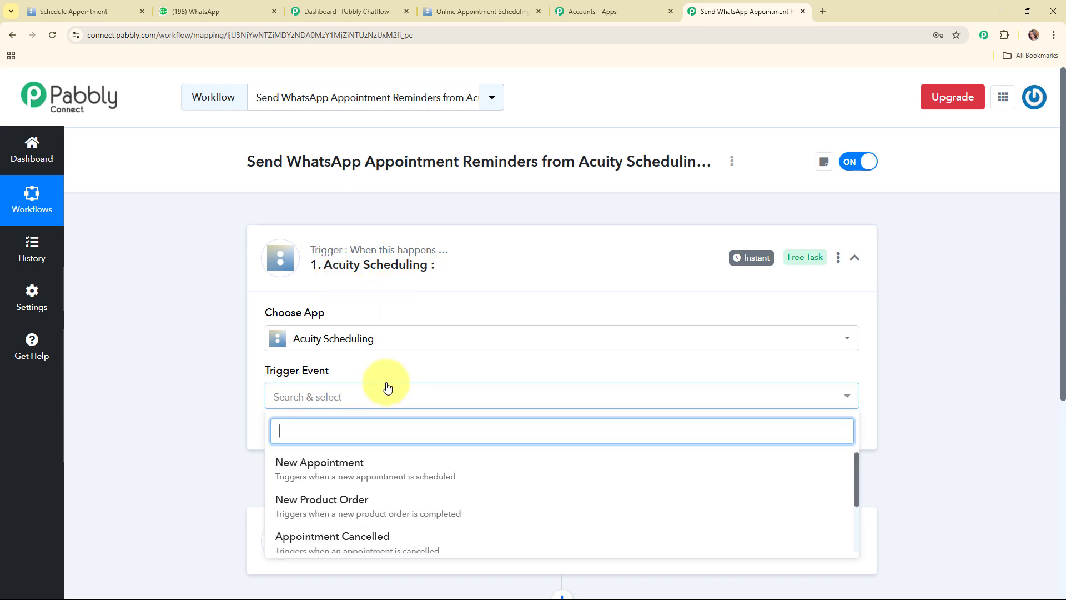
{"action": "left_click", "coordinate": [393, 487]}
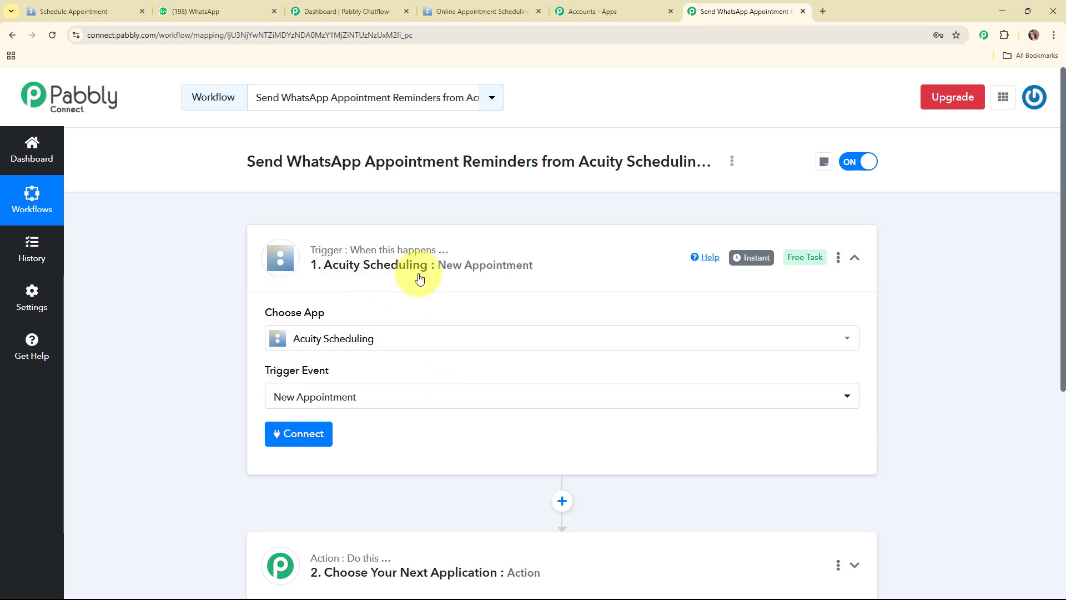
{"action": "left_click", "coordinate": [309, 433]}
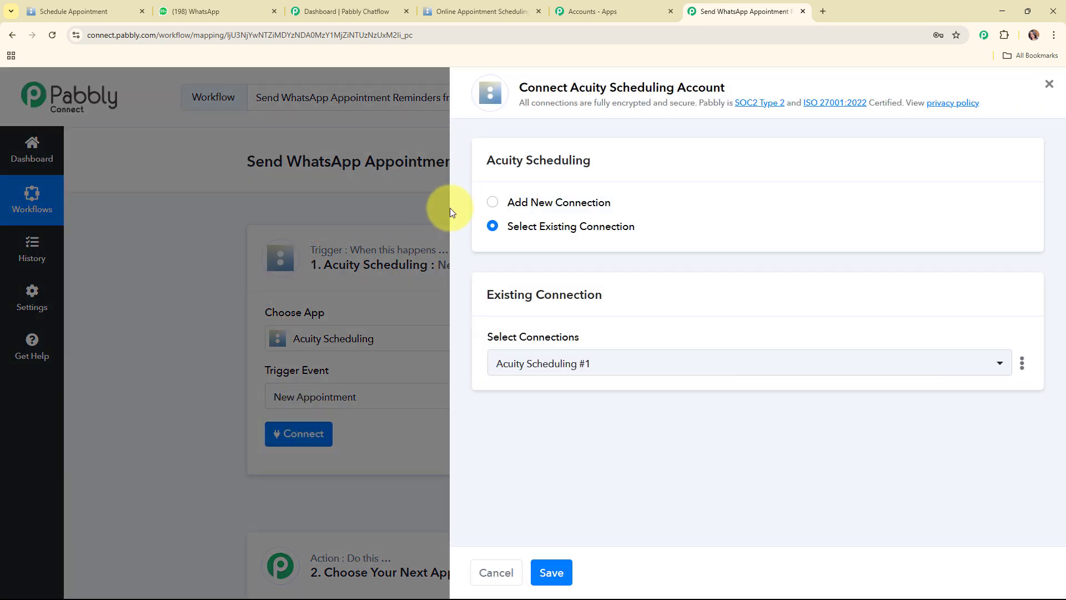
Add a new Acuity Scheduling connection, log in with the account e-mail and allow Pabbly access
{"action": "left_click", "coordinate": [494, 202]}
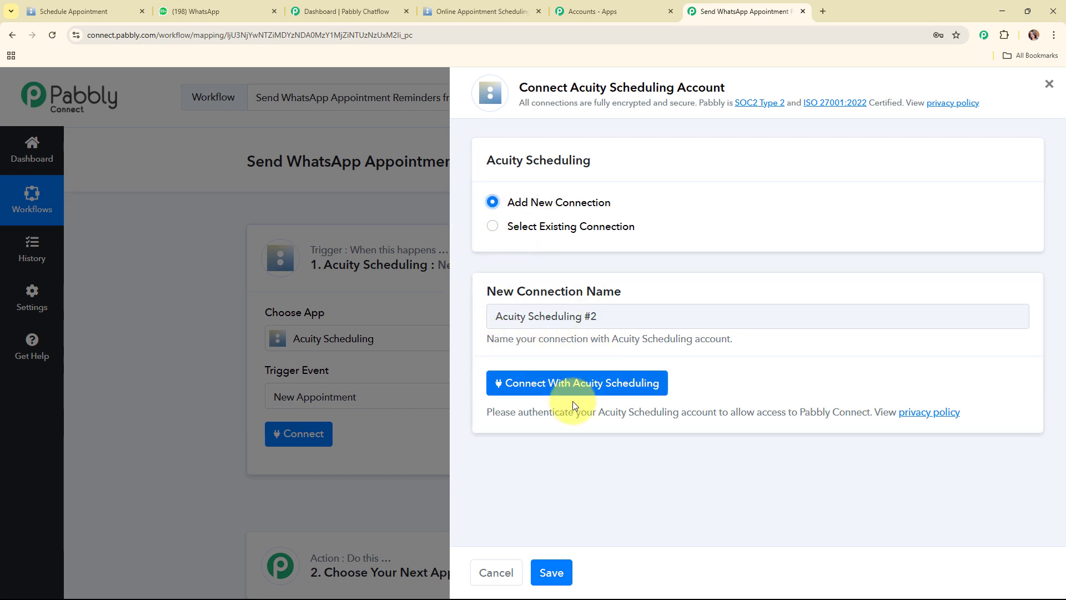
{"action": "left_click", "coordinate": [624, 392]}
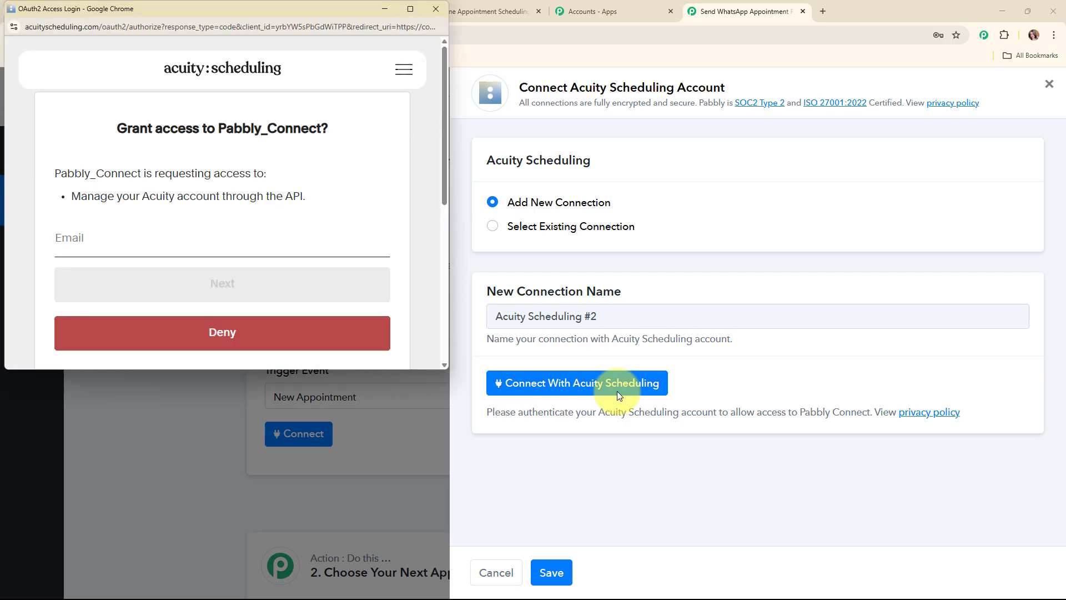
{"action": "left_click", "coordinate": [166, 243]}
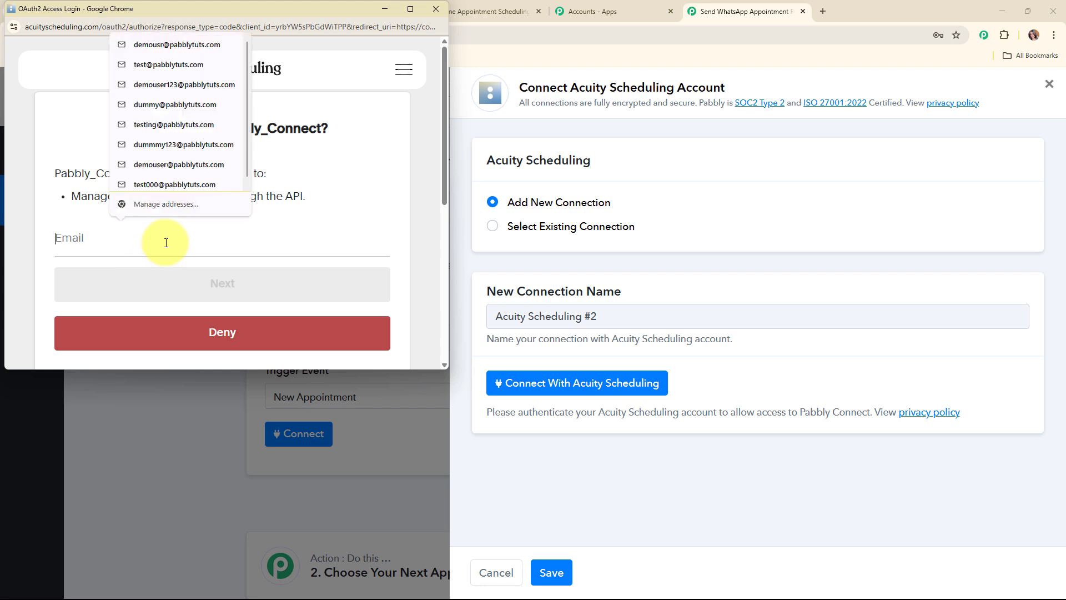
{"action": "left_click", "coordinate": [347, 204]}
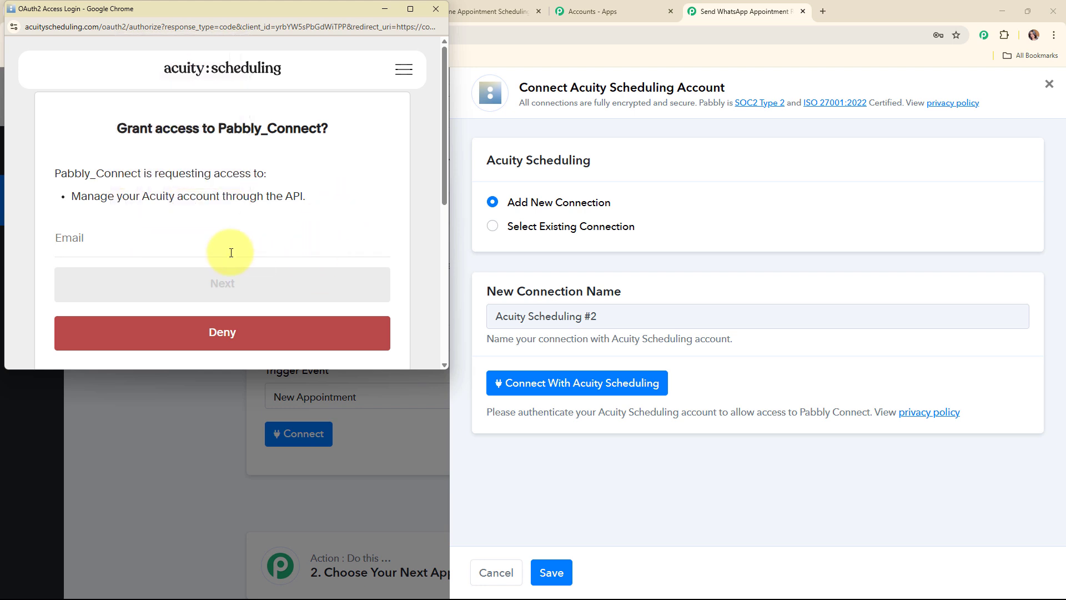
{"action": "left_click", "coordinate": [231, 252]}
{"action": "left_click", "coordinate": [191, 225]}
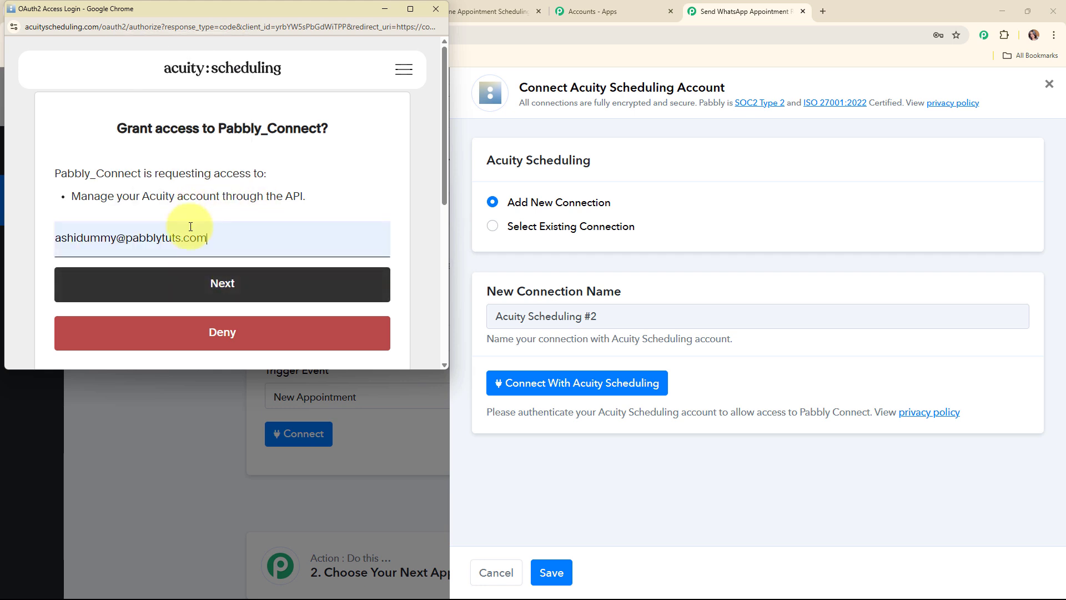
{"action": "left_click", "coordinate": [200, 284]}
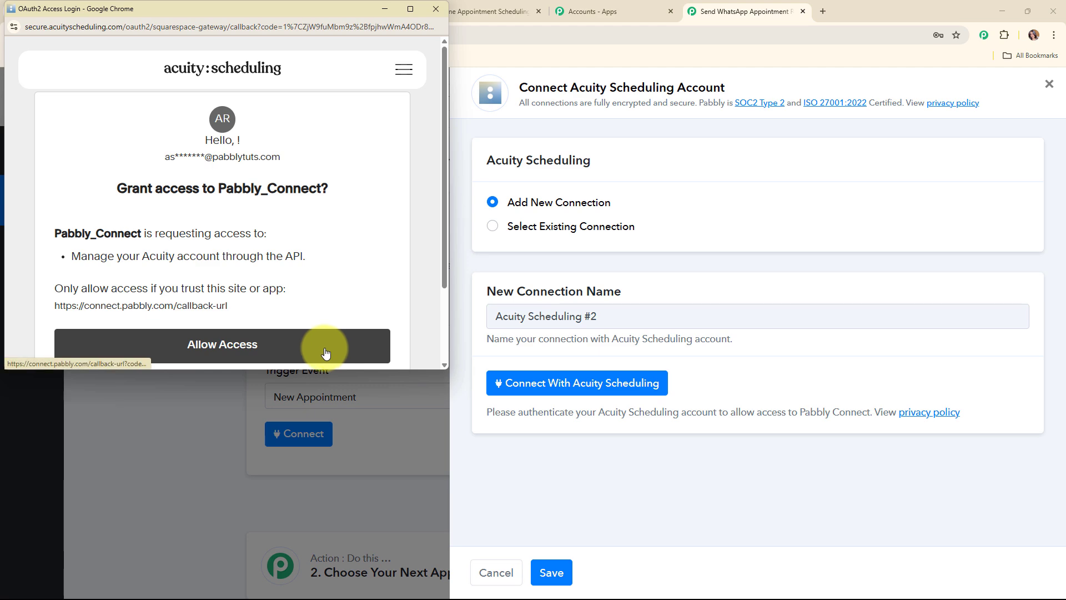
{"action": "left_click", "coordinate": [155, 351]}
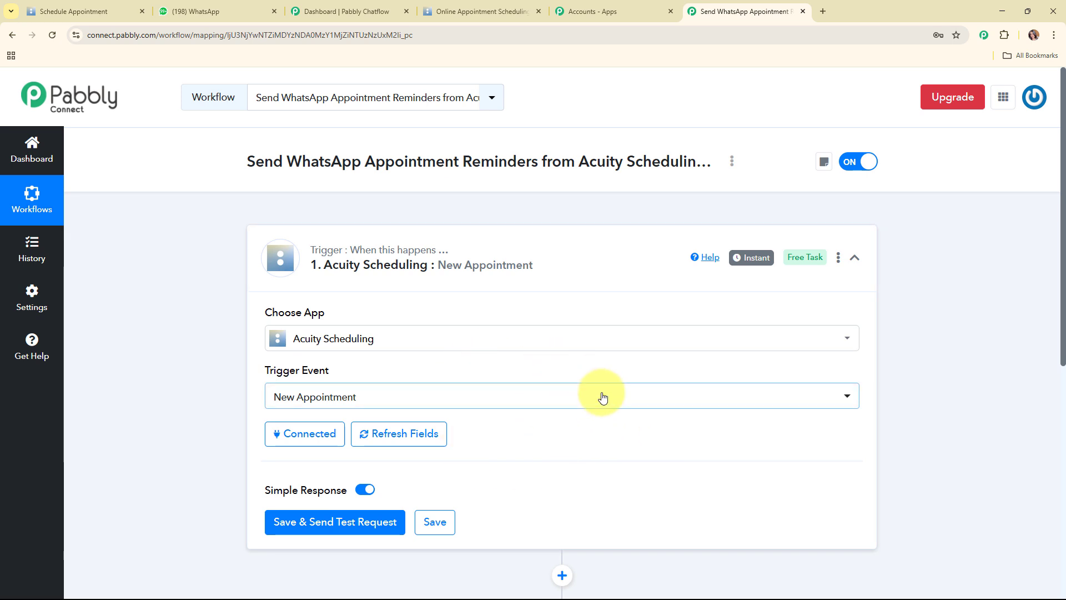
Save the trigger with Save & Send Test Request, then switch to the Acuity booking page
{"action": "scroll", "coordinate": [603, 396], "scroll_direction": "down", "scroll_amount": 3}
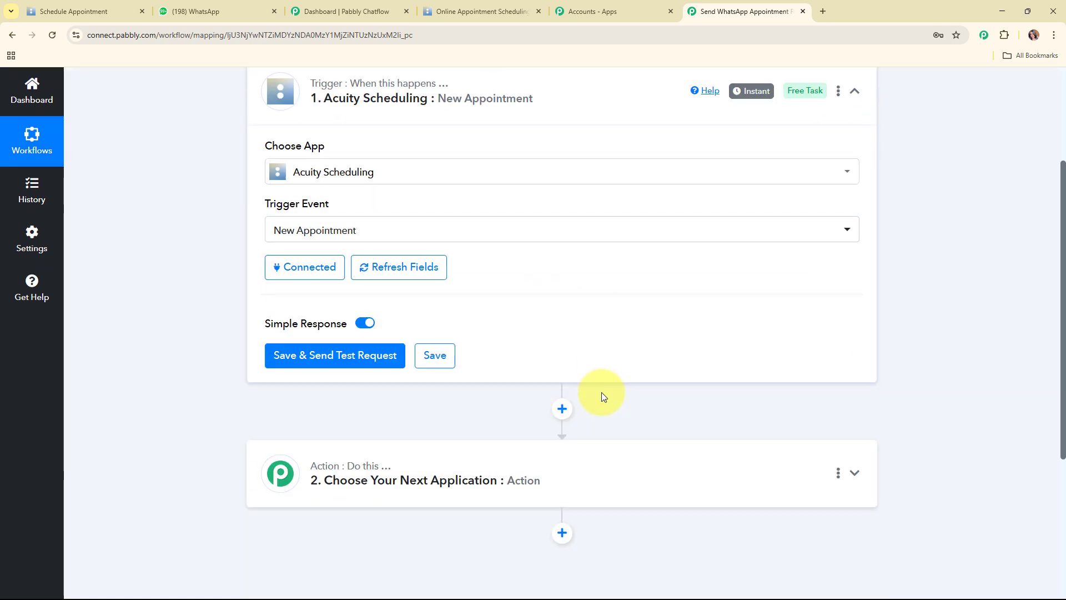
{"action": "left_click", "coordinate": [327, 360]}
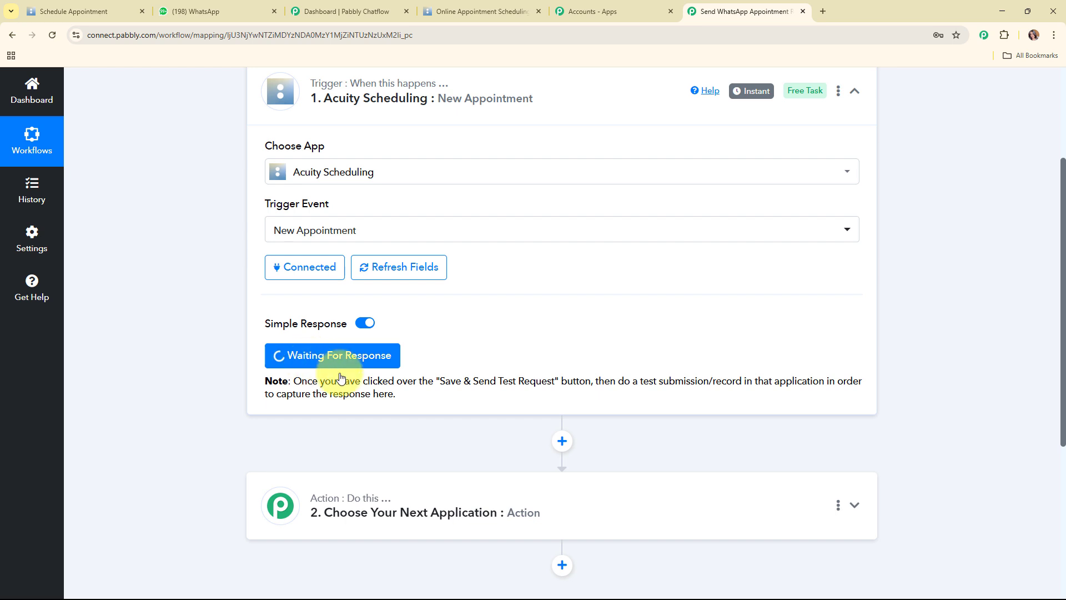
{"action": "left_click", "coordinate": [99, 8]}
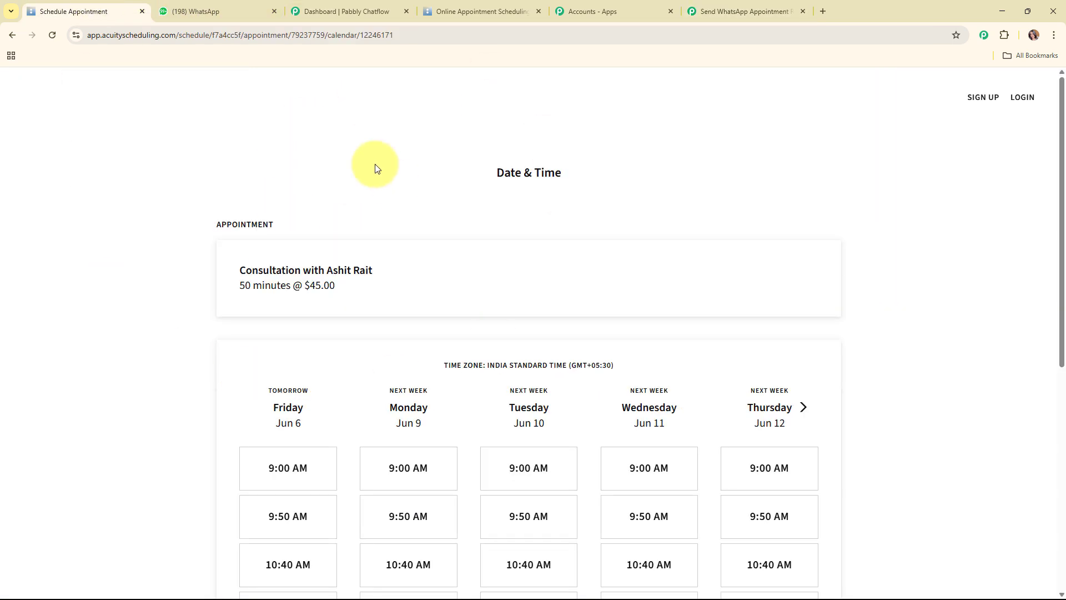
Pick the Monday, June 9 slot at 11:30 AM and continue
{"action": "scroll", "coordinate": [742, 329], "scroll_direction": "down", "scroll_amount": 5}
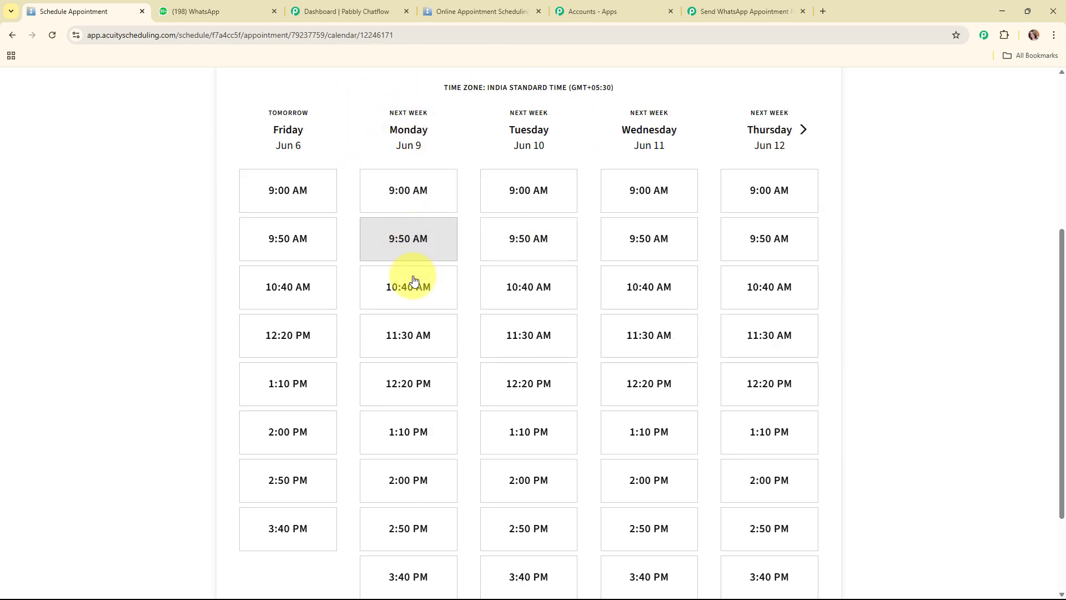
{"action": "left_click", "coordinate": [412, 343]}
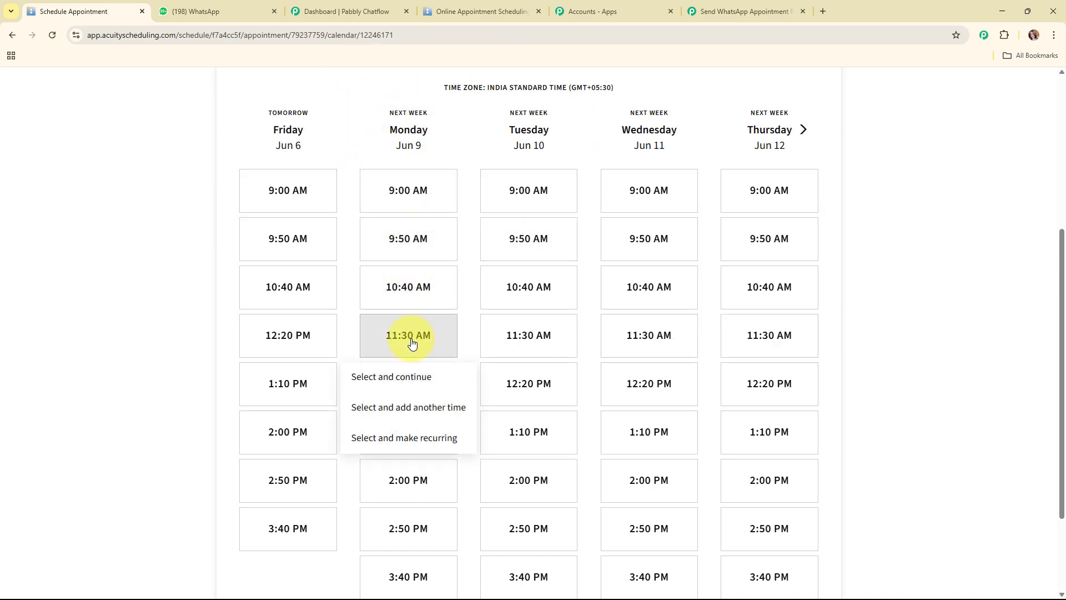
{"action": "left_click", "coordinate": [410, 375]}
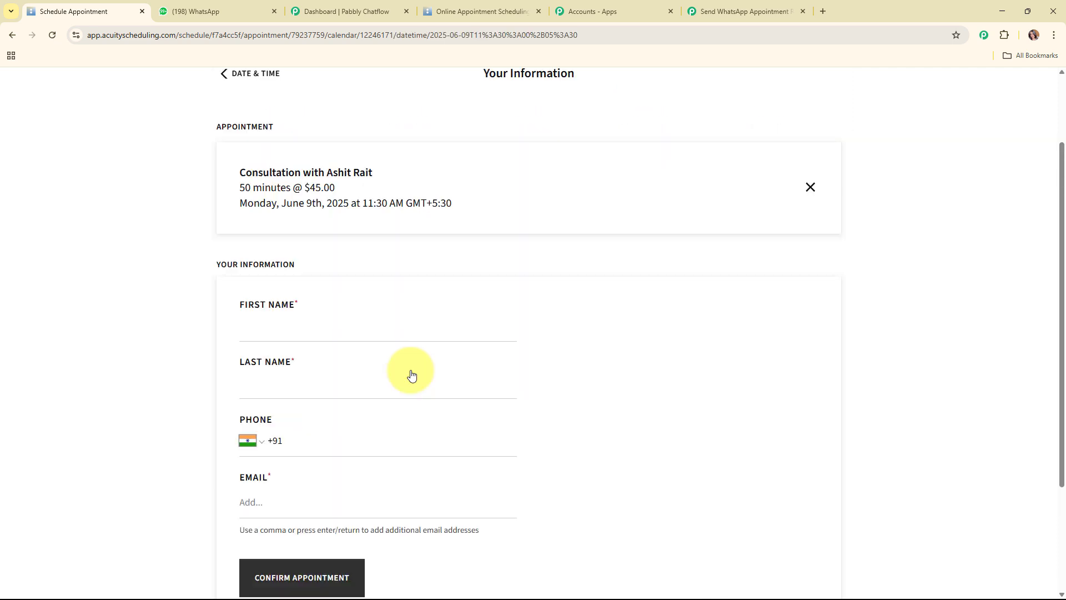
Enter the test customer's first name, last name, phone number and e-mail, then confirm the appointment
{"action": "left_click", "coordinate": [309, 336]}
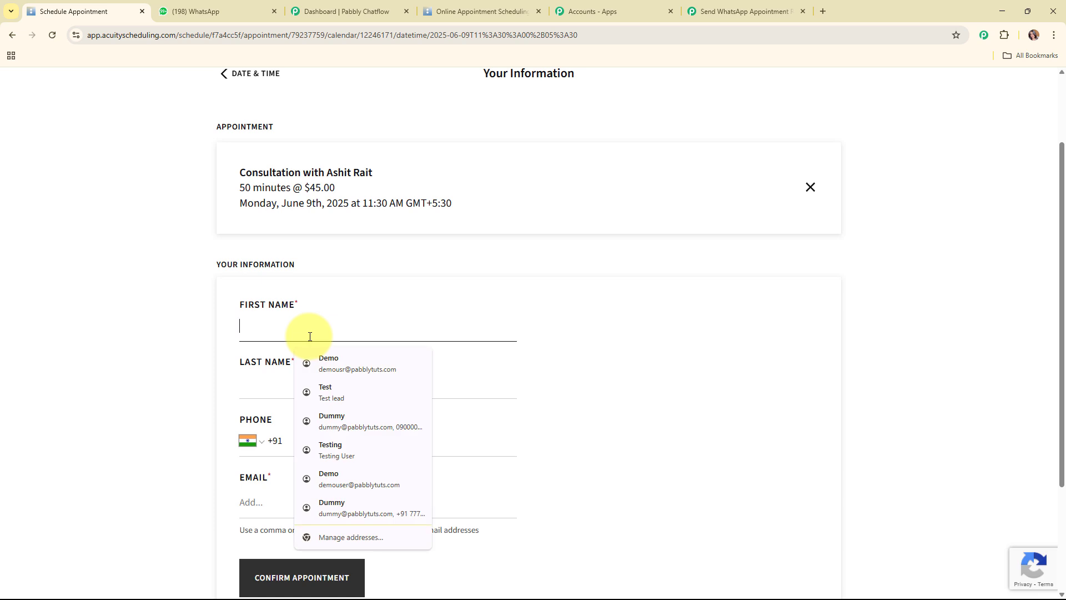
{"action": "type", "text": "Dummy"}
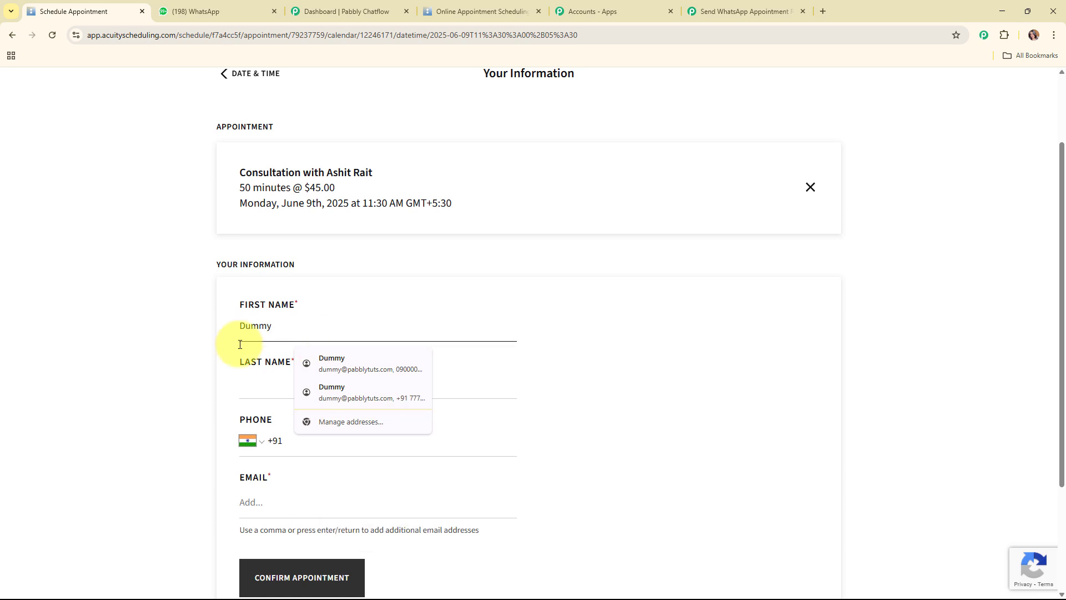
{"action": "left_click", "coordinate": [256, 385]}
{"action": "type", "text": "User"}
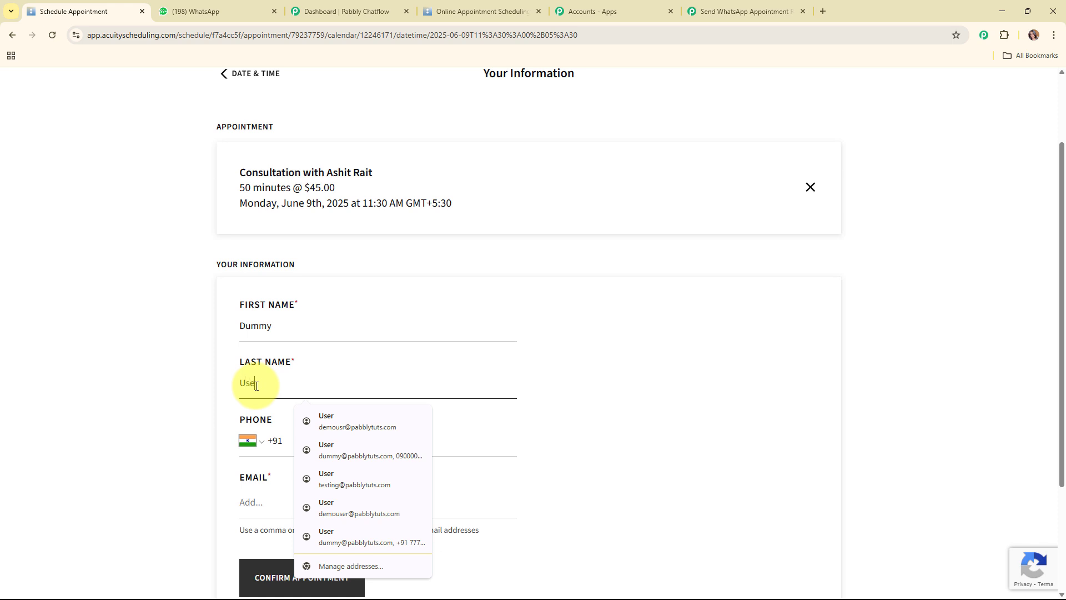
{"action": "left_click", "coordinate": [480, 442]}
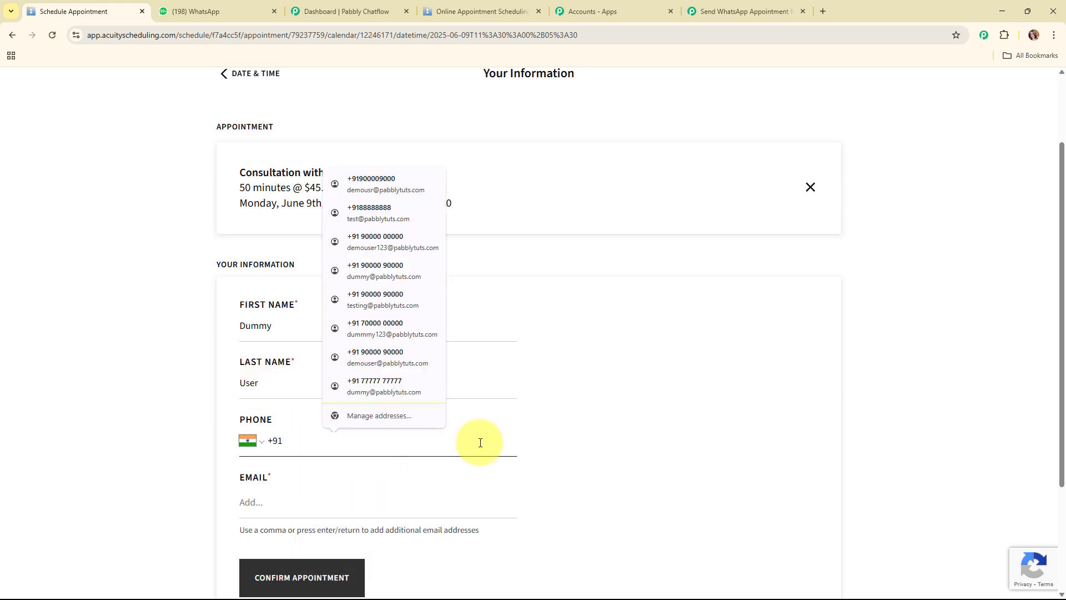
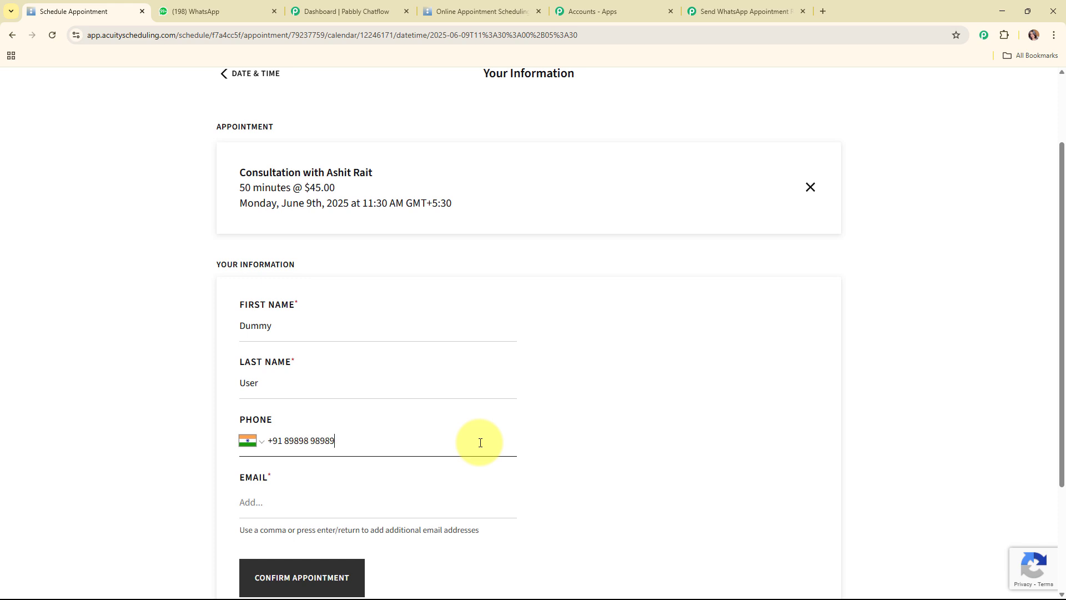
{"action": "left_click", "coordinate": [320, 503]}
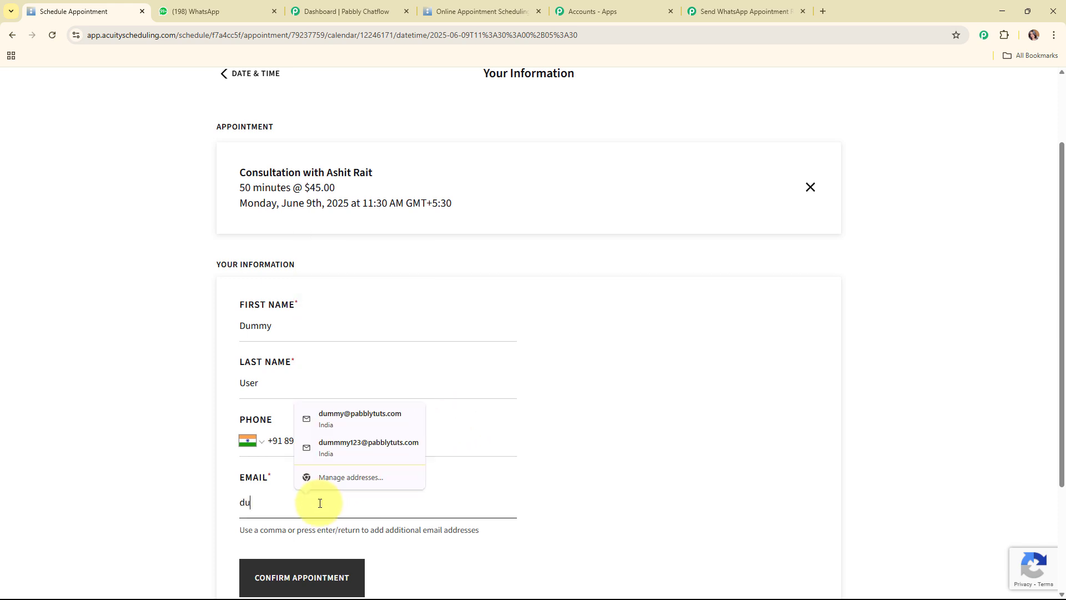
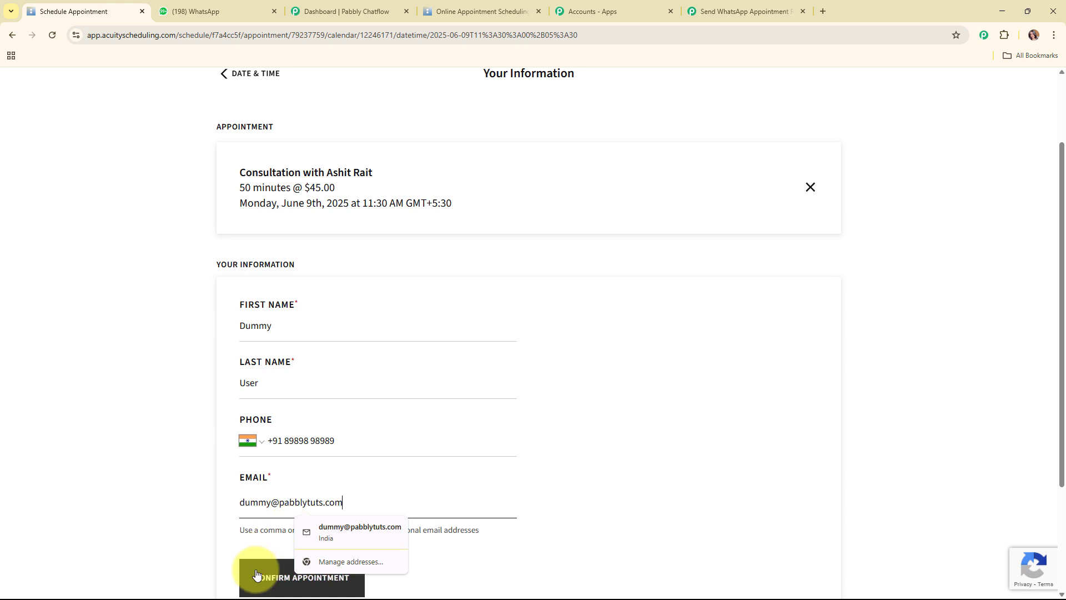
{"action": "left_click", "coordinate": [261, 575]}
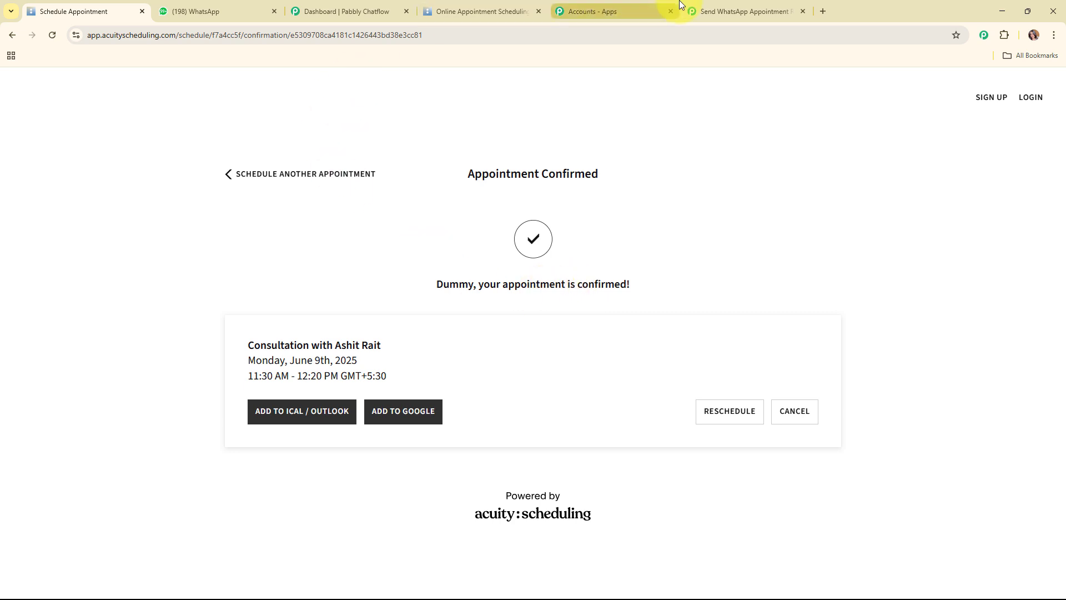
Check the captured booking's 11:30am start, 12:20pm end and June 5, 2025 creation date
{"action": "left_click", "coordinate": [747, 11]}
{"action": "scroll", "coordinate": [800, 254], "scroll_direction": "down", "scroll_amount": 5}
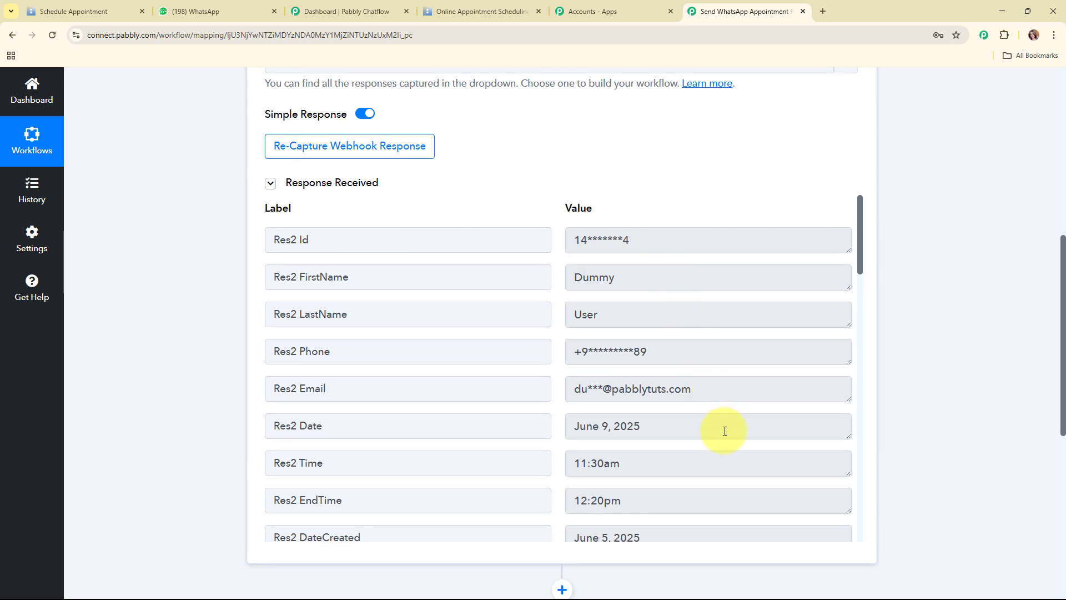
{"action": "scroll", "coordinate": [707, 353], "scroll_direction": "down", "scroll_amount": 4}
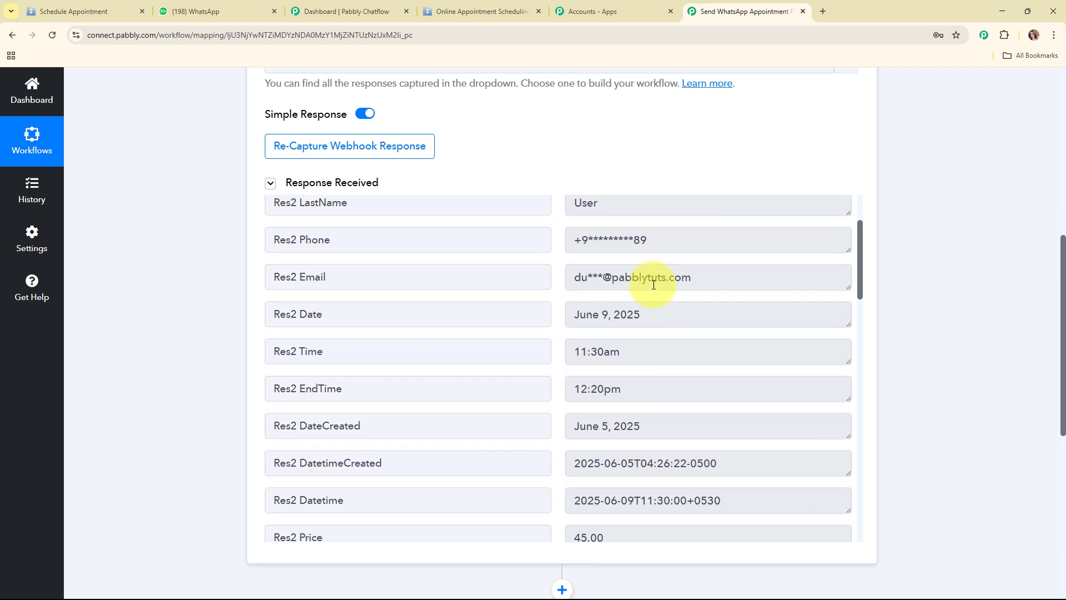
{"action": "left_click_drag", "start_coordinate": [646, 236], "coordinate": [515, 238]}
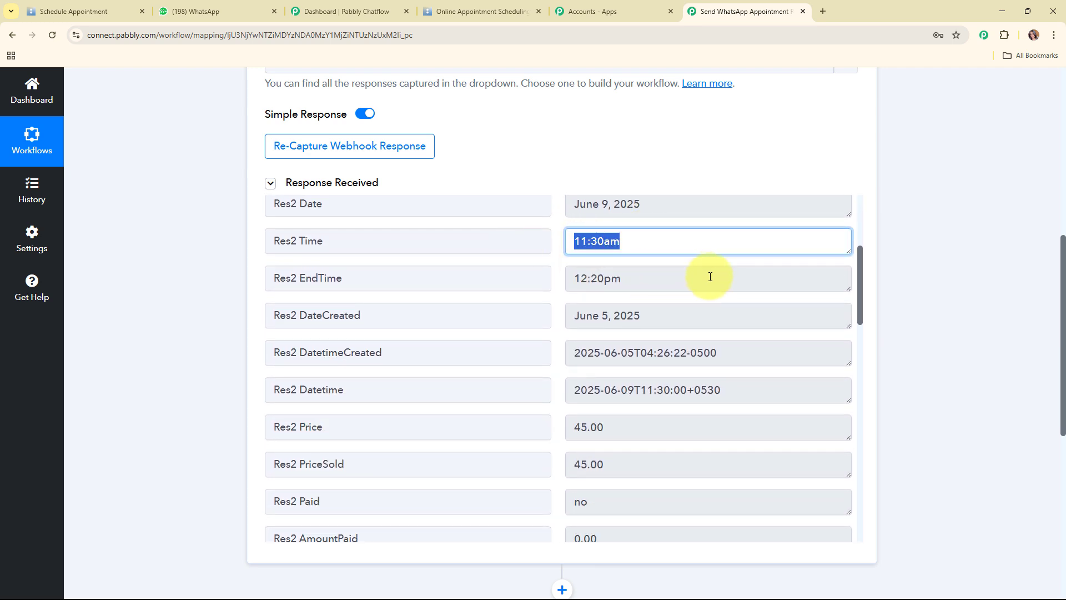
{"action": "left_click", "coordinate": [623, 277]}
{"action": "left_click_drag", "start_coordinate": [623, 277], "coordinate": [545, 274]}
{"action": "left_click_drag", "start_coordinate": [681, 314], "coordinate": [504, 322]}
{"action": "left_click_drag", "start_coordinate": [726, 351], "coordinate": [561, 359]}
{"action": "scroll", "coordinate": [561, 361], "scroll_direction": "down", "scroll_amount": 5}
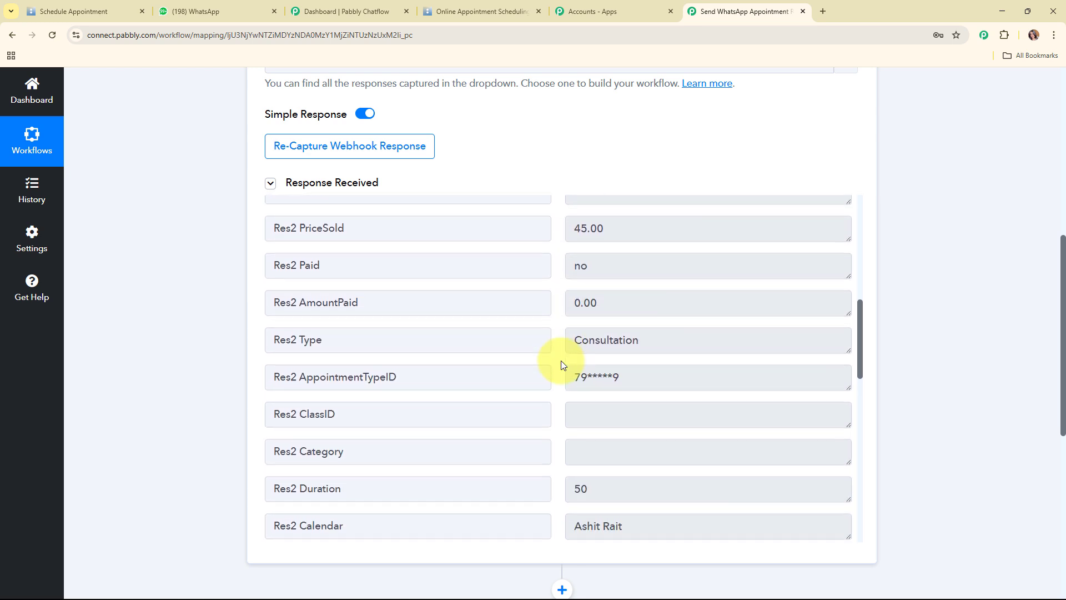
{"action": "scroll", "coordinate": [918, 347], "scroll_direction": "up", "scroll_amount": 8}
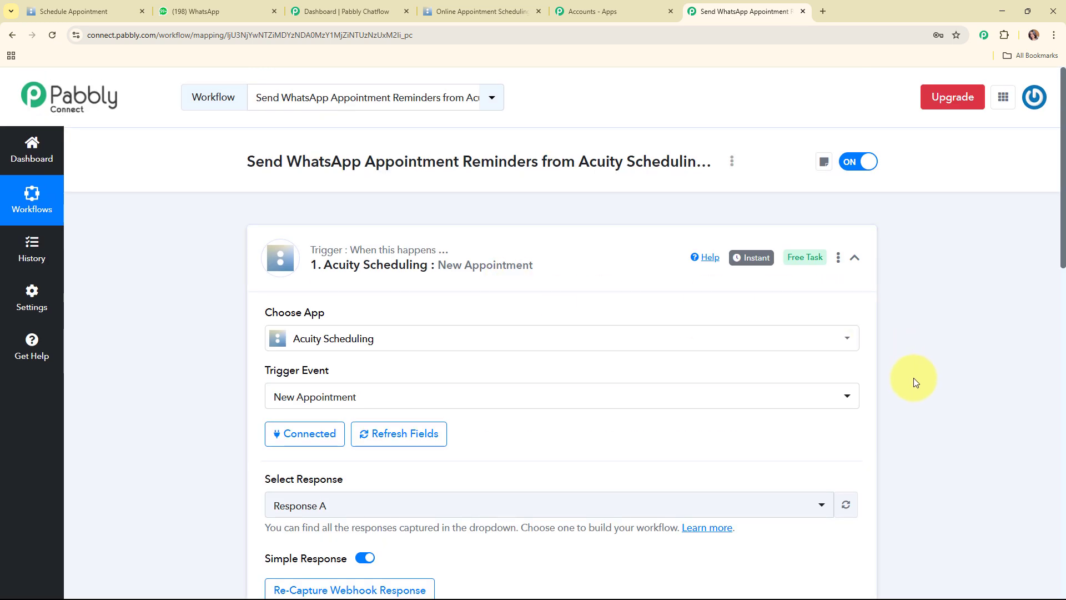
Collapse and re-expand the trigger, then select the captured Res2 Datetime value
{"action": "left_click", "coordinate": [503, 275]}
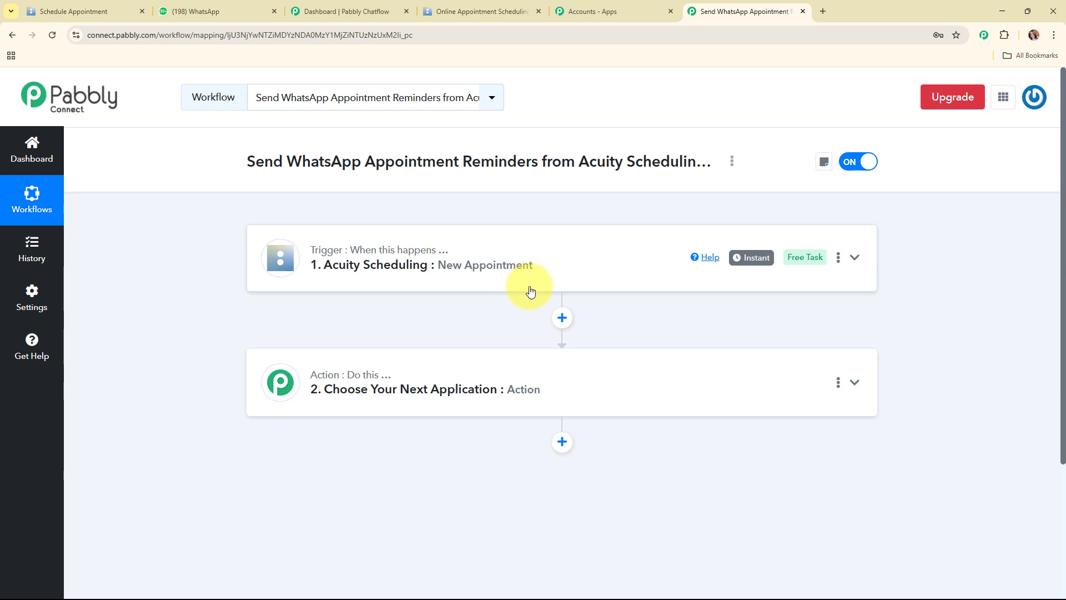
{"action": "left_click", "coordinate": [631, 272]}
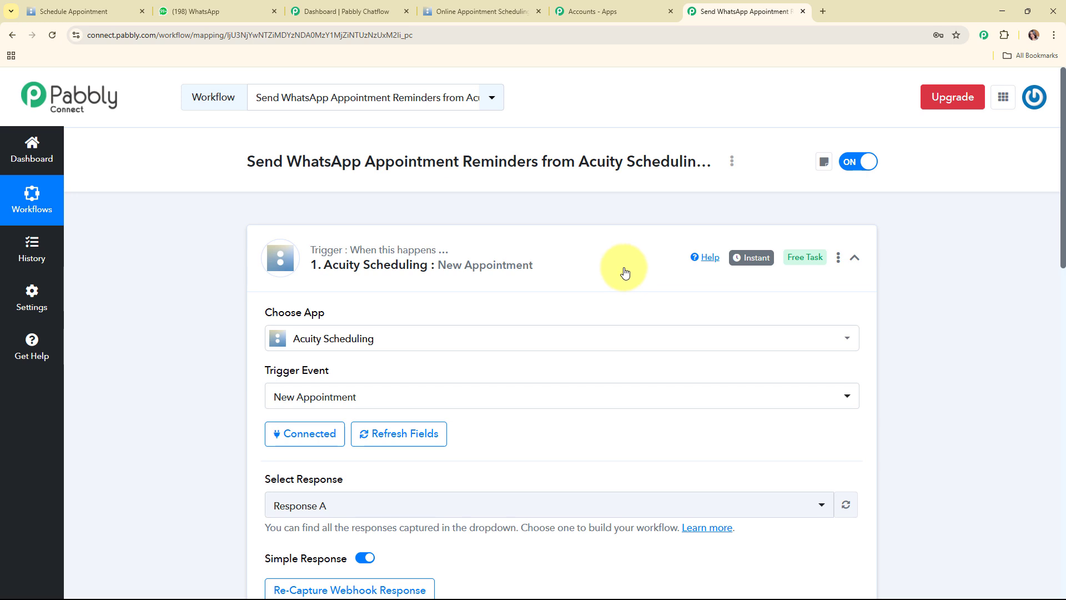
{"action": "scroll", "coordinate": [917, 303], "scroll_direction": "down", "scroll_amount": 9}
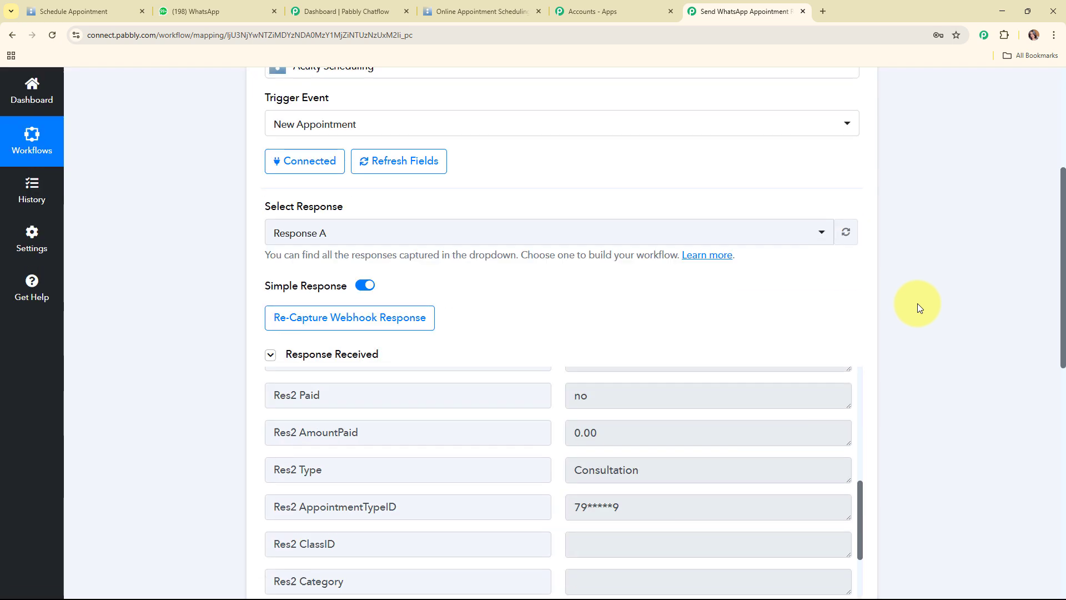
{"action": "left_click_drag", "start_coordinate": [859, 300], "coordinate": [876, 251]}
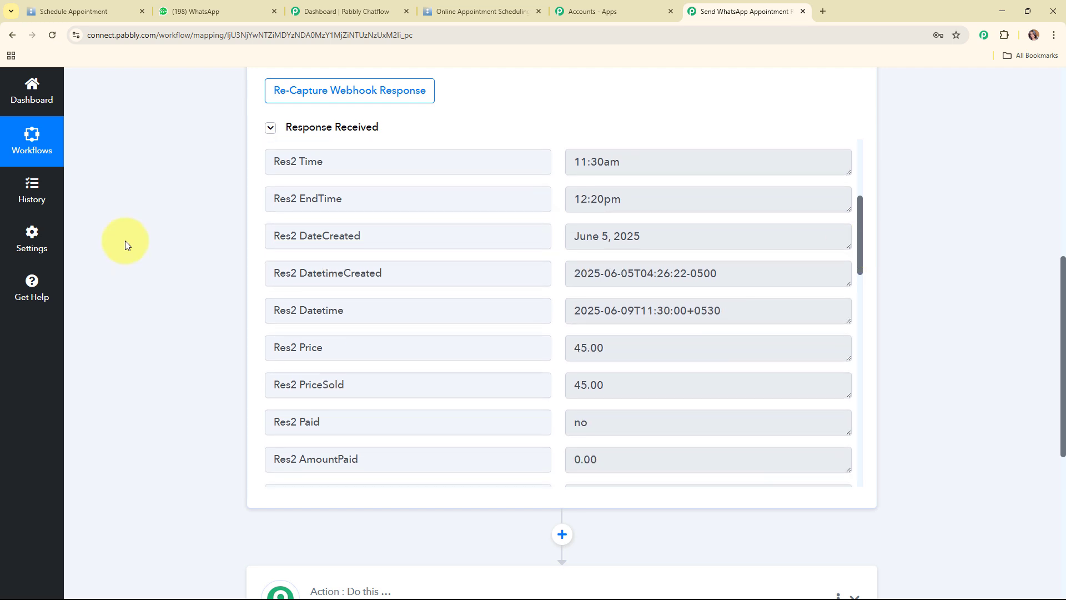
{"action": "left_click", "coordinate": [762, 313]}
{"action": "left_click_drag", "start_coordinate": [762, 313], "coordinate": [564, 305]}
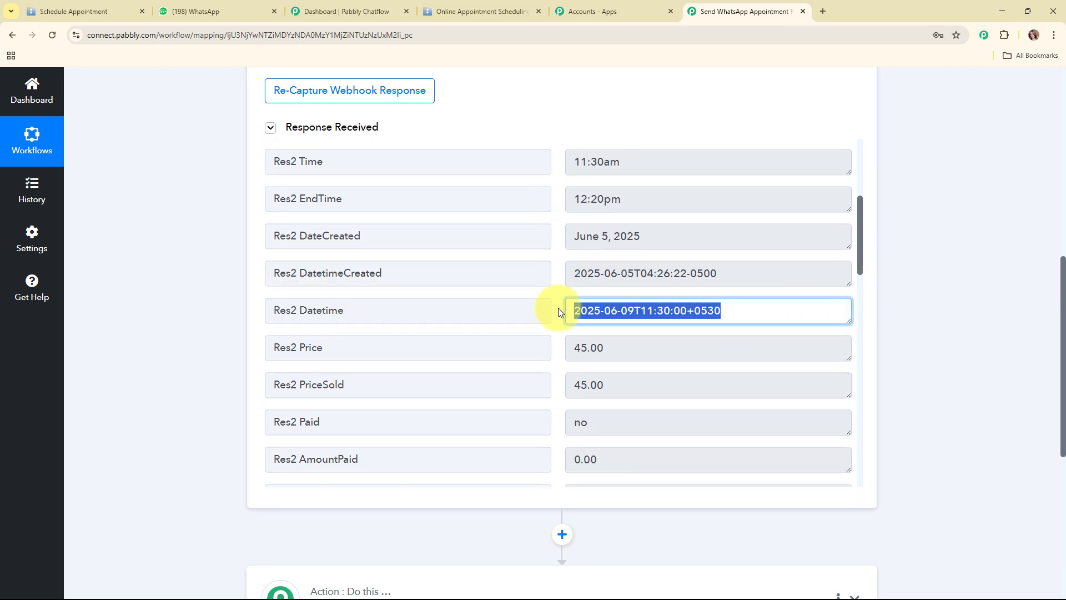
{"action": "scroll", "coordinate": [933, 325], "scroll_direction": "down", "scroll_amount": 1}
{"action": "scroll", "coordinate": [932, 321], "scroll_direction": "down", "scroll_amount": 5}
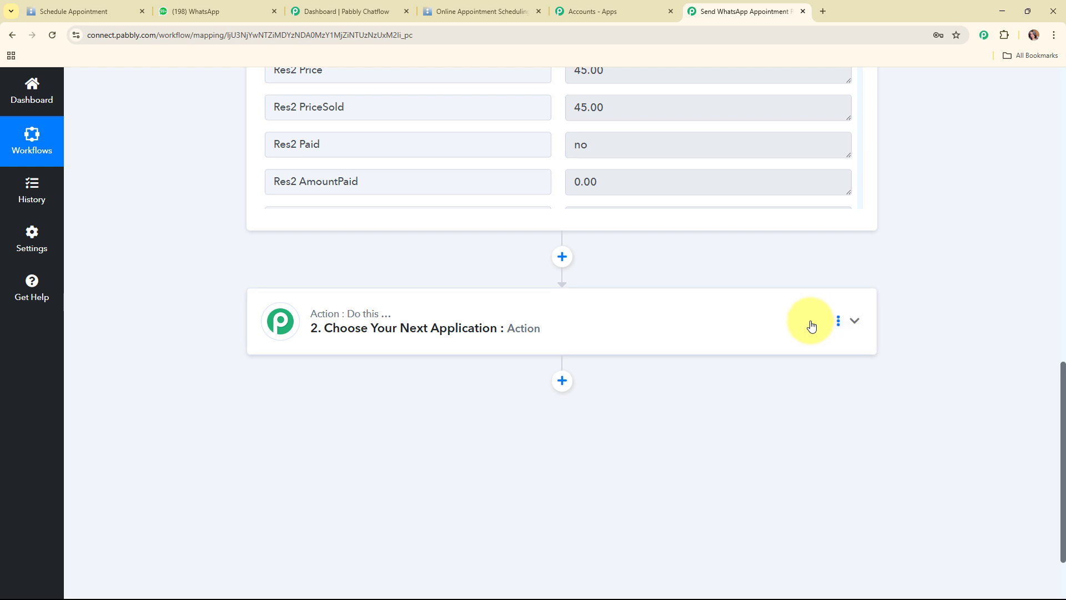
Make step 2 a Date/Time Formatter (Pabbly) Add/Subtract Time action and connect it
{"action": "left_click", "coordinate": [639, 309]}
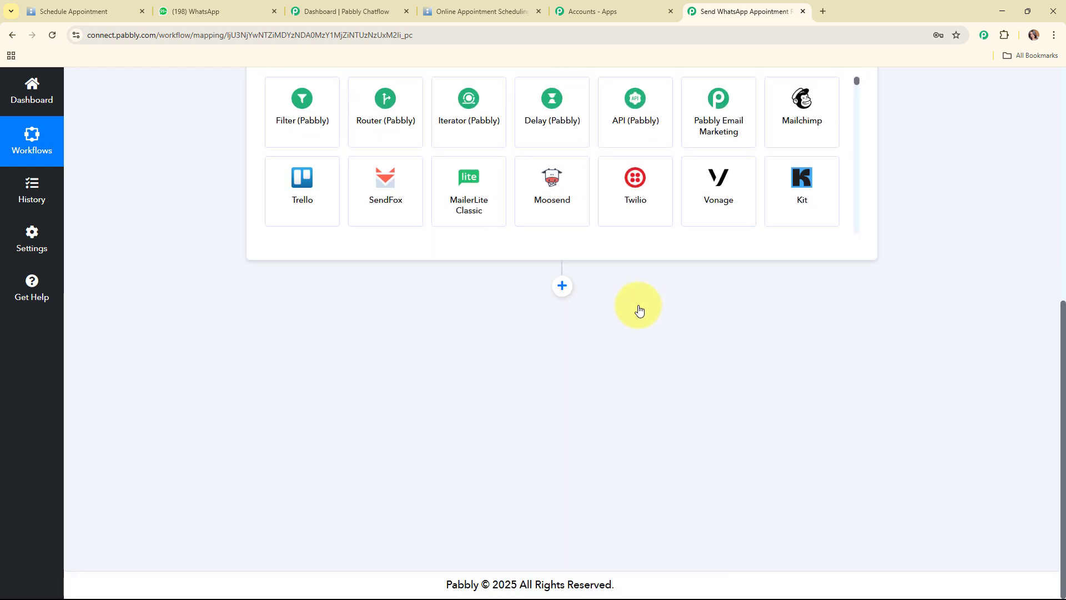
{"action": "left_click", "coordinate": [331, 305]}
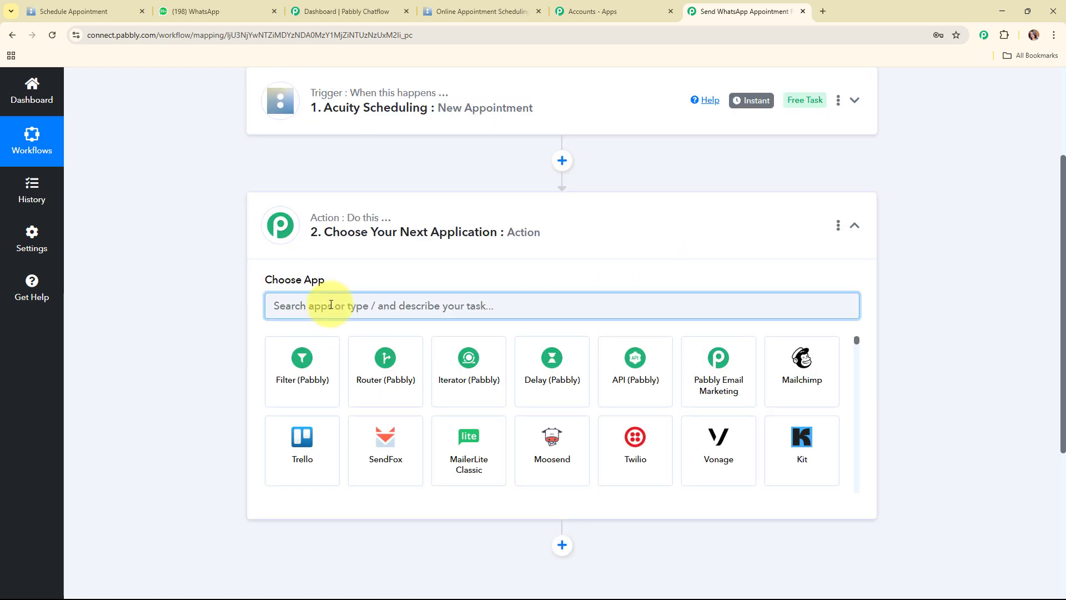
{"action": "type", "text": "Dat"}
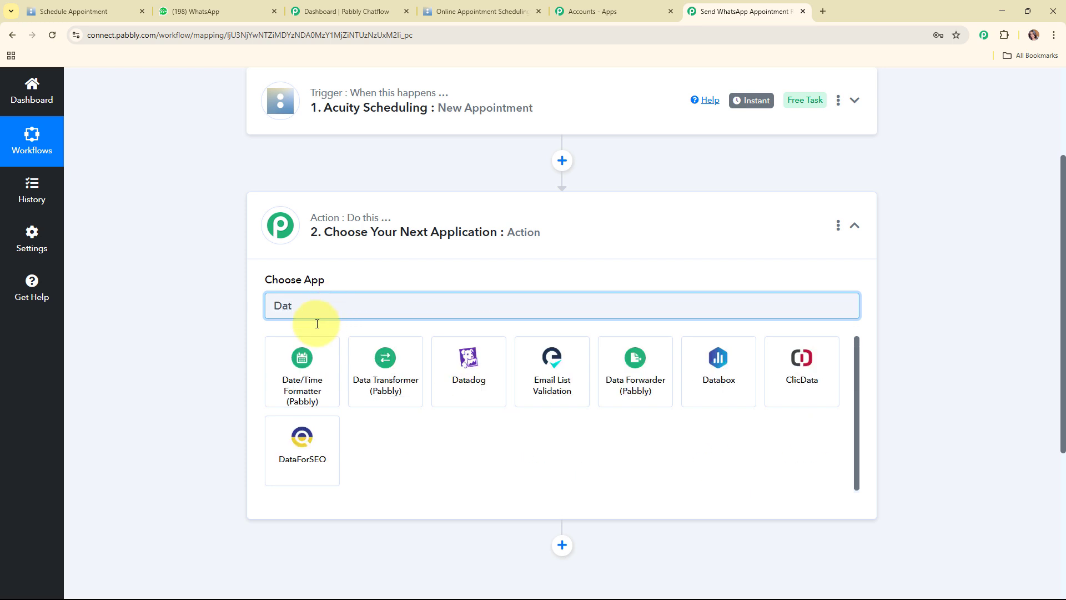
{"action": "left_click", "coordinate": [294, 356]}
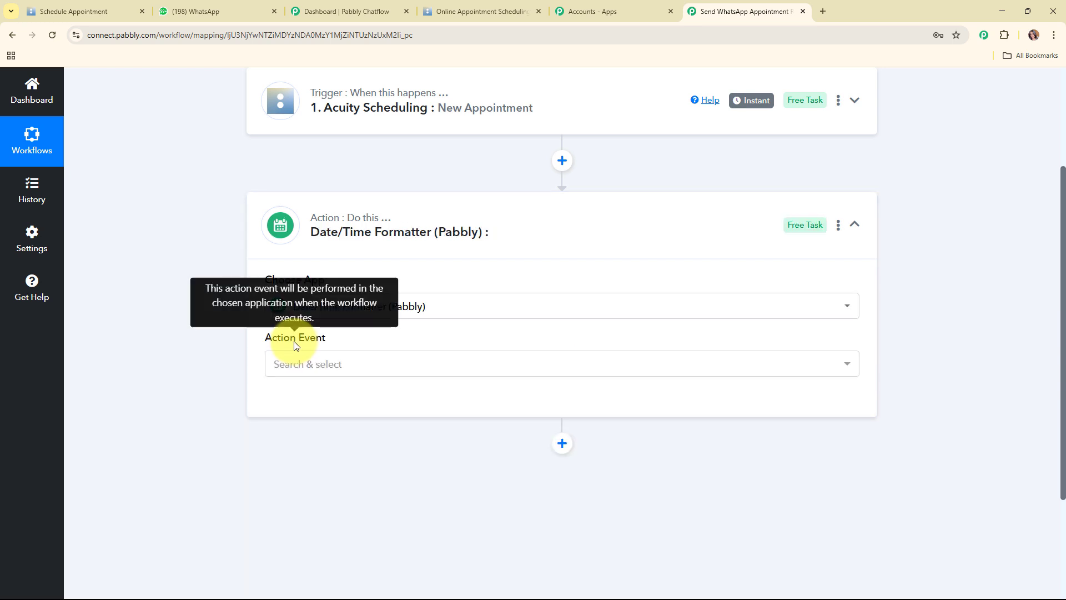
{"action": "left_click", "coordinate": [352, 367]}
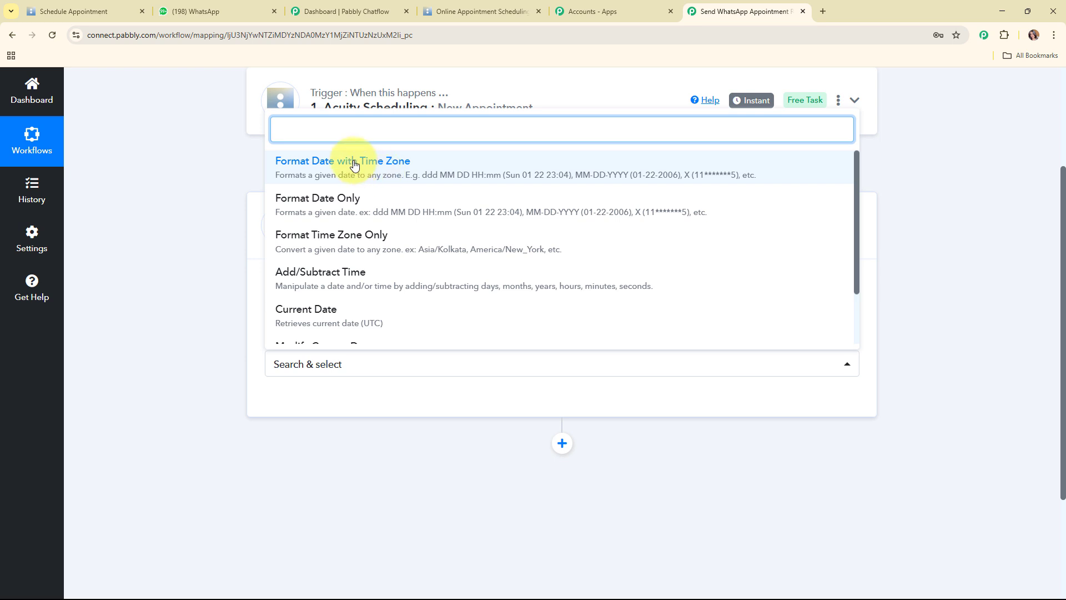
{"action": "scroll", "coordinate": [335, 271], "scroll_direction": "down", "scroll_amount": 1}
{"action": "left_click", "coordinate": [335, 220]}
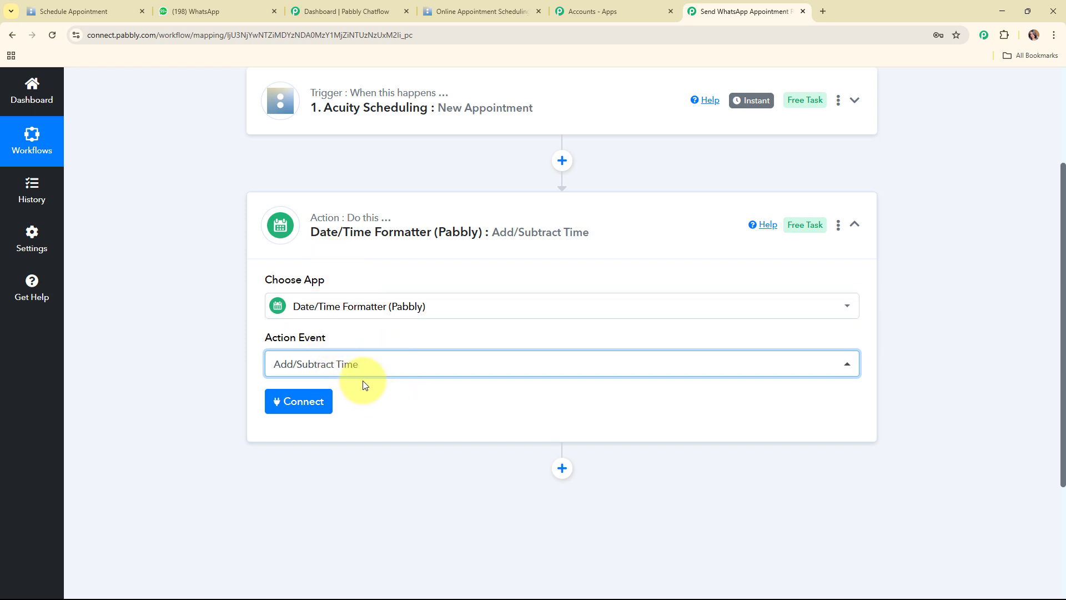
{"action": "left_click", "coordinate": [313, 399]}
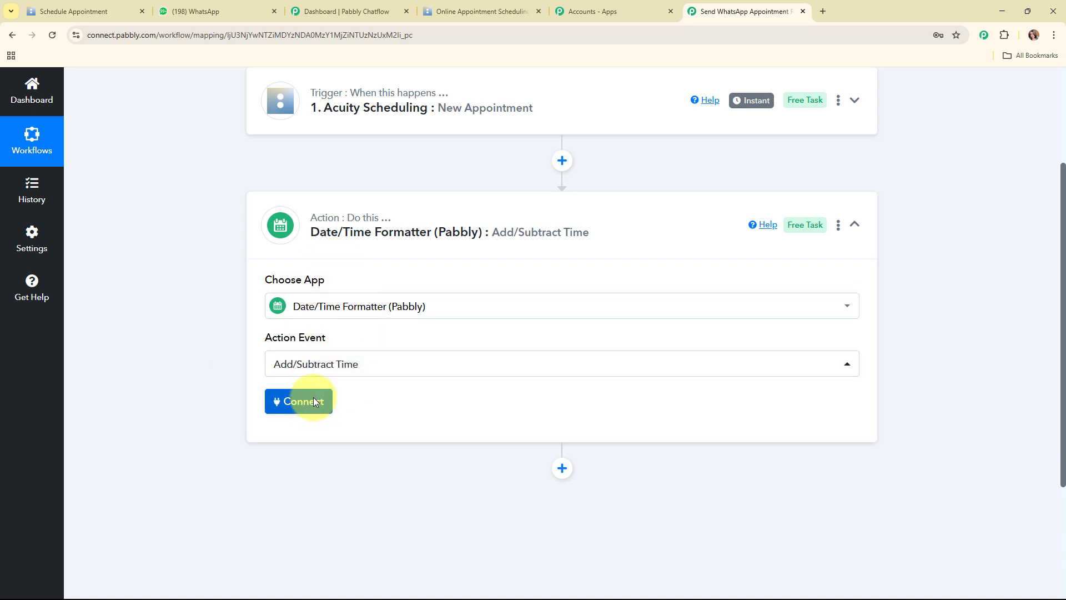
{"action": "scroll", "coordinate": [476, 281], "scroll_direction": "down", "scroll_amount": 4}
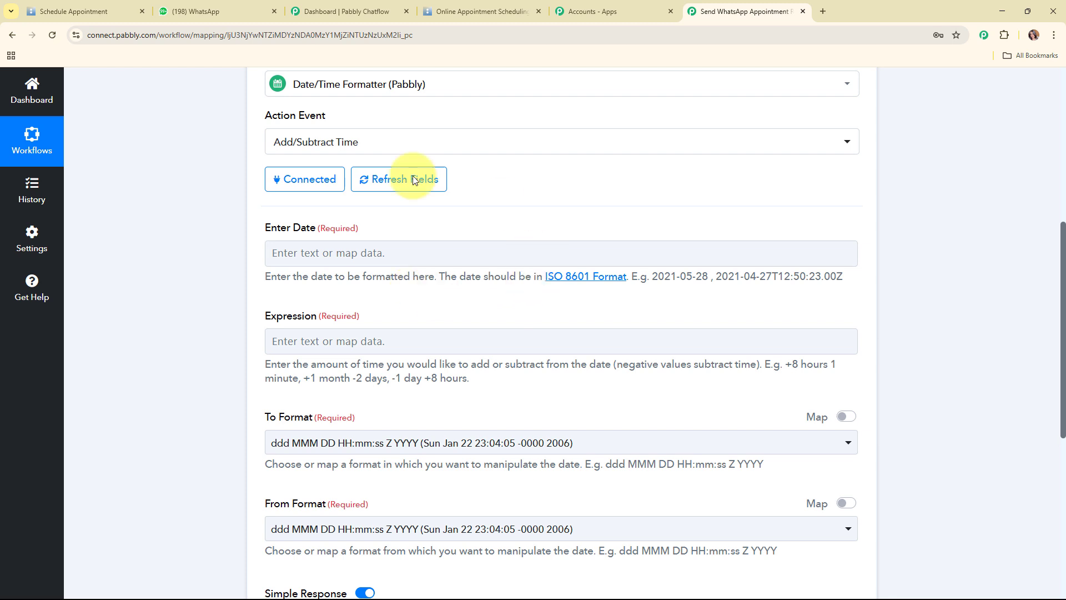
Map Res2 Datetime into Enter Date and set the Expression to '-1 hour'
{"action": "left_click", "coordinate": [354, 253]}
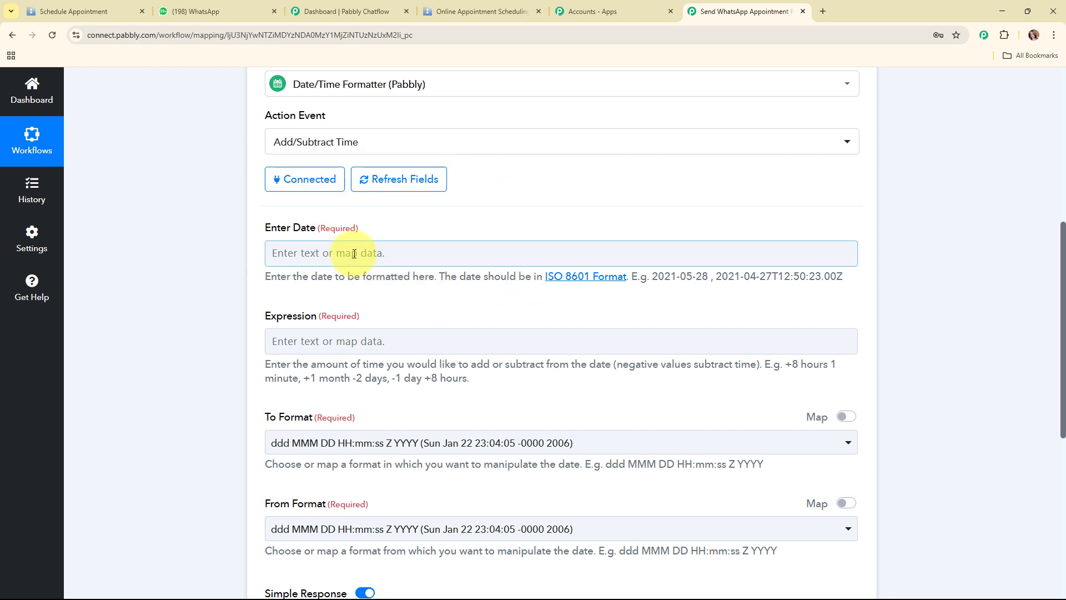
{"action": "left_click", "coordinate": [354, 254]}
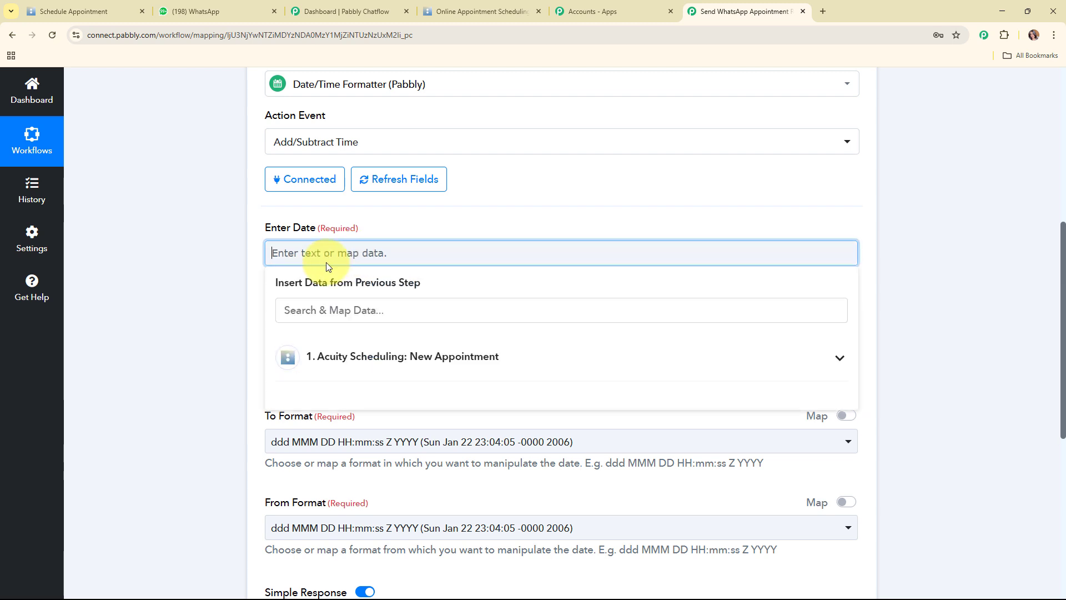
{"action": "left_click", "coordinate": [510, 358]}
{"action": "scroll", "coordinate": [512, 451], "scroll_direction": "down", "scroll_amount": 3}
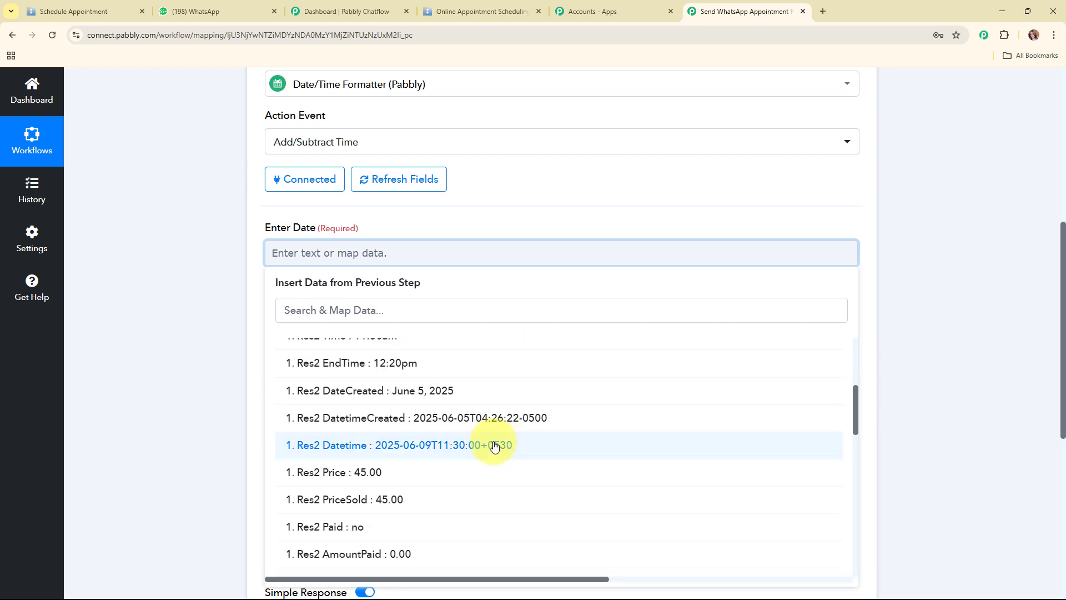
{"action": "left_click", "coordinate": [472, 451]}
{"action": "left_click", "coordinate": [232, 285]}
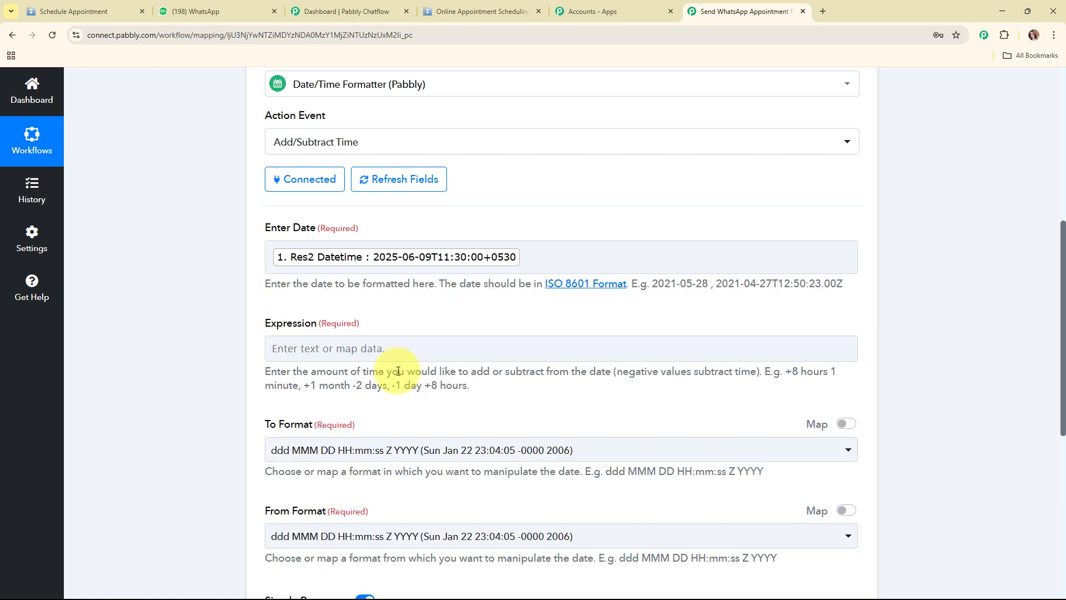
{"action": "scroll", "coordinate": [352, 350], "scroll_direction": "down", "scroll_amount": 1}
{"action": "left_click", "coordinate": [377, 295]}
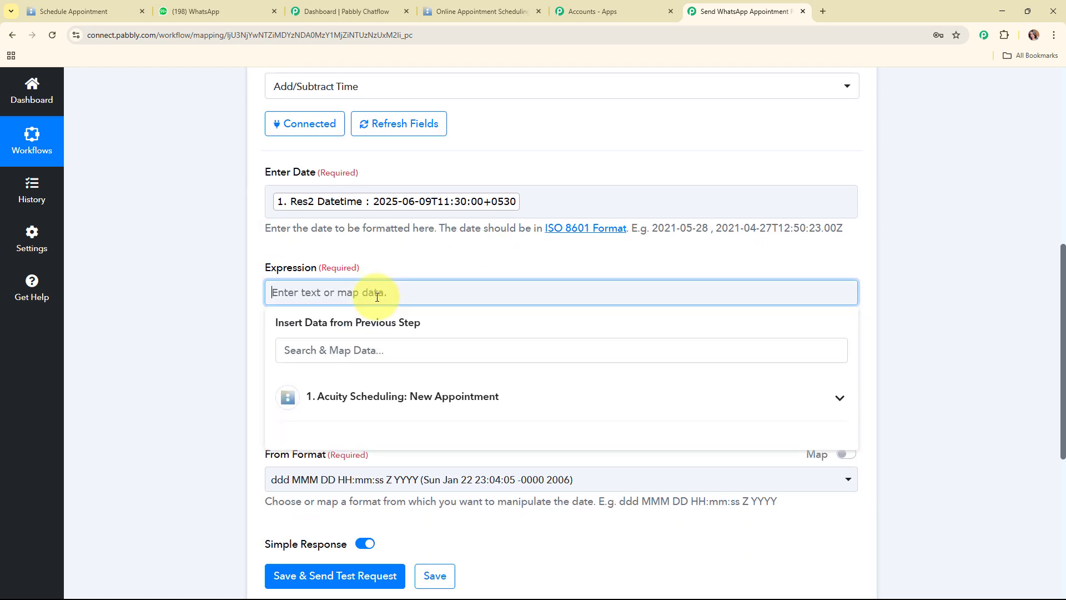
{"action": "type", "text": "-1 hour"}
{"action": "left_click", "coordinate": [215, 318]}
Set both To Format and From Format to YYYY-MM-DDTHH:mm:ssZ
{"action": "scroll", "coordinate": [394, 349], "scroll_direction": "down", "scroll_amount": 2}
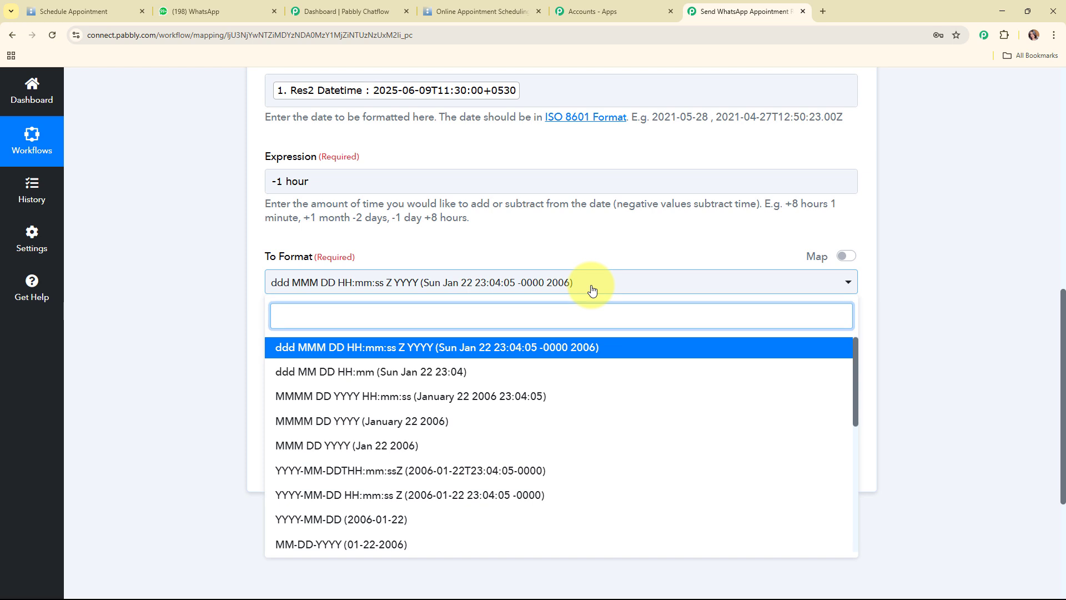
{"action": "scroll", "coordinate": [591, 457], "scroll_direction": "down", "scroll_amount": 1}
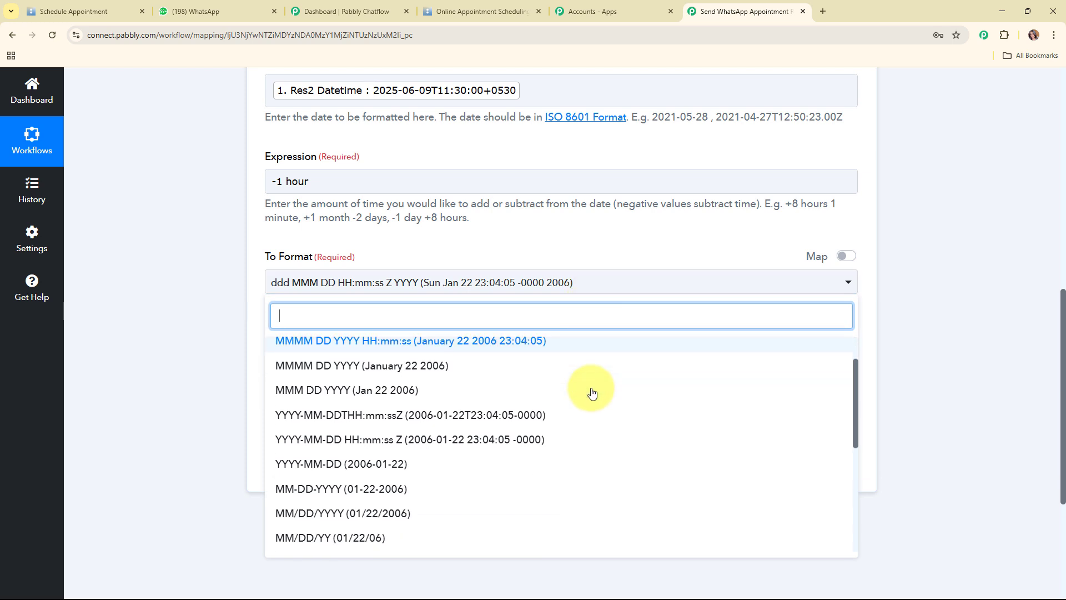
{"action": "scroll", "coordinate": [589, 405], "scroll_direction": "up", "scroll_amount": 1}
{"action": "scroll", "coordinate": [544, 399], "scroll_direction": "up", "scroll_amount": 1}
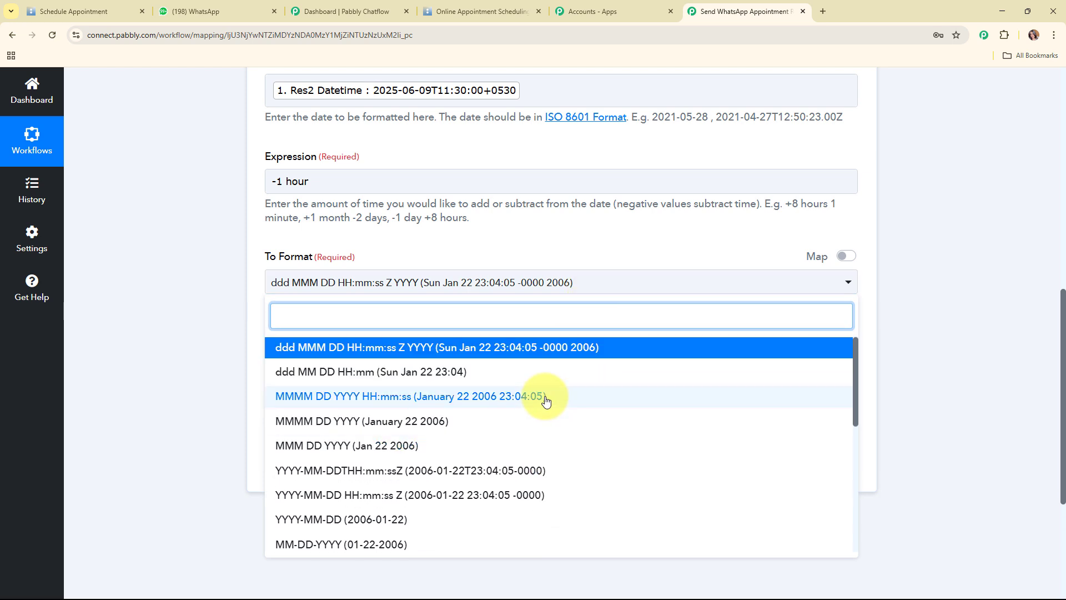
{"action": "left_click", "coordinate": [512, 480]}
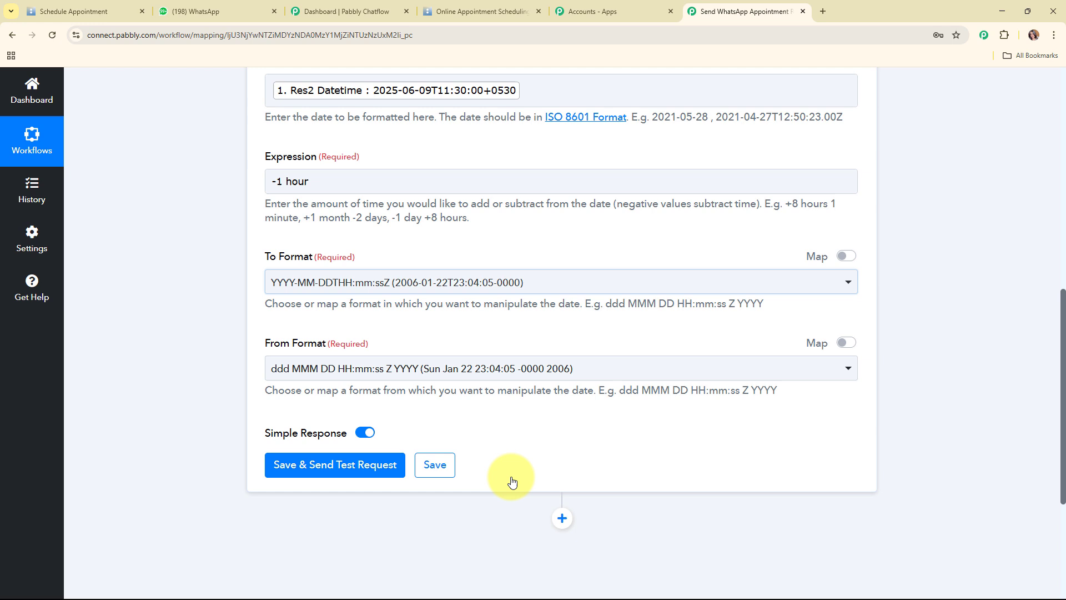
{"action": "left_click", "coordinate": [298, 369]}
{"action": "left_click", "coordinate": [380, 285]}
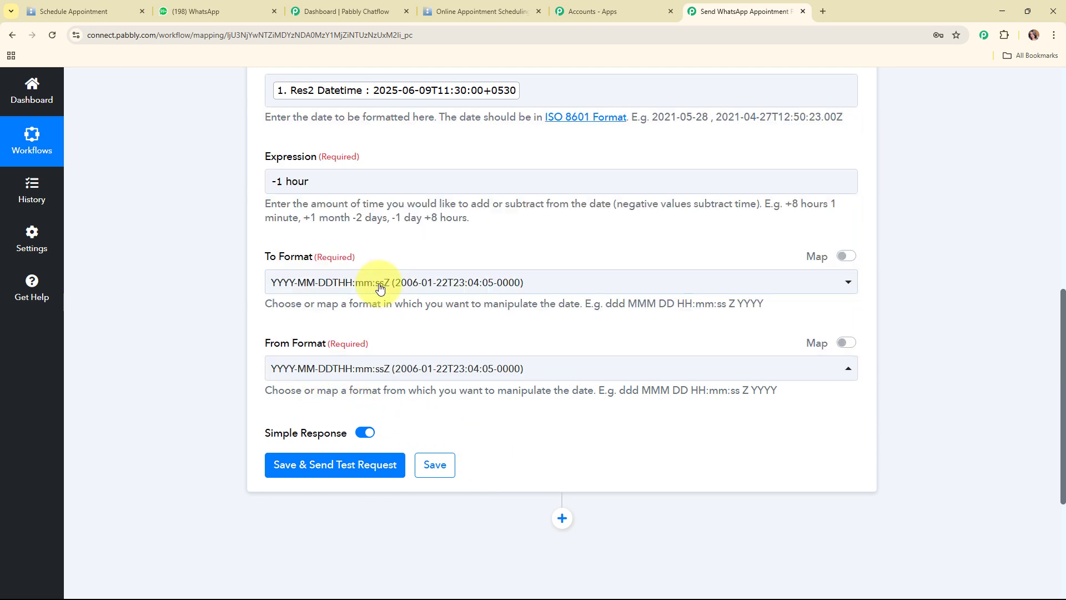
{"action": "scroll", "coordinate": [533, 383], "scroll_direction": "down", "scroll_amount": 1}
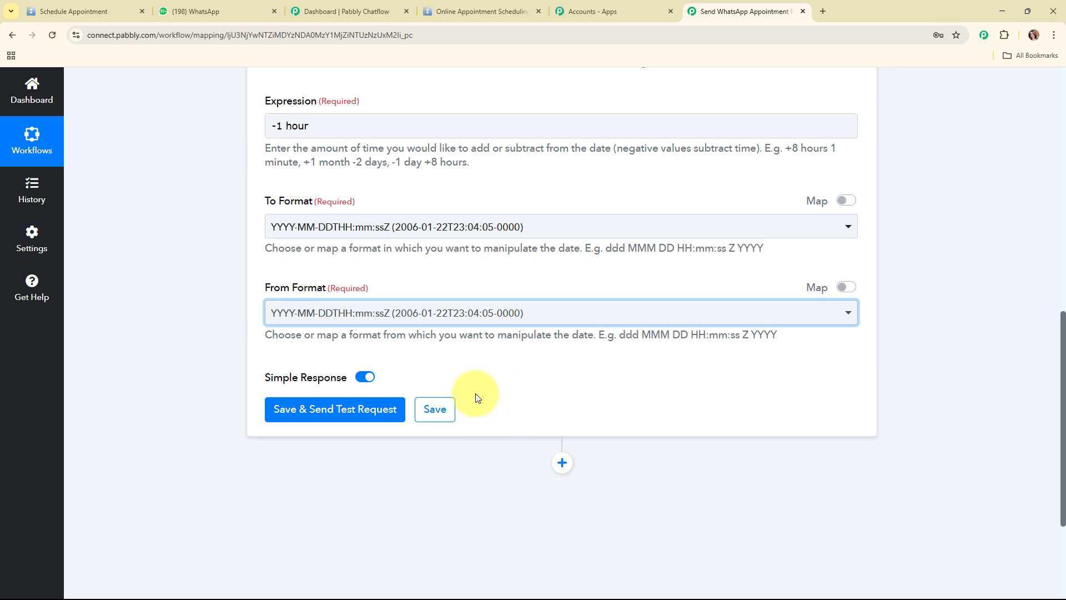
{"action": "scroll", "coordinate": [476, 396], "scroll_direction": "down", "scroll_amount": 2}
Test the formatter, confirming result 2025-06-09T05:00:00+00:00, and add a new step below it
{"action": "left_click", "coordinate": [350, 303]}
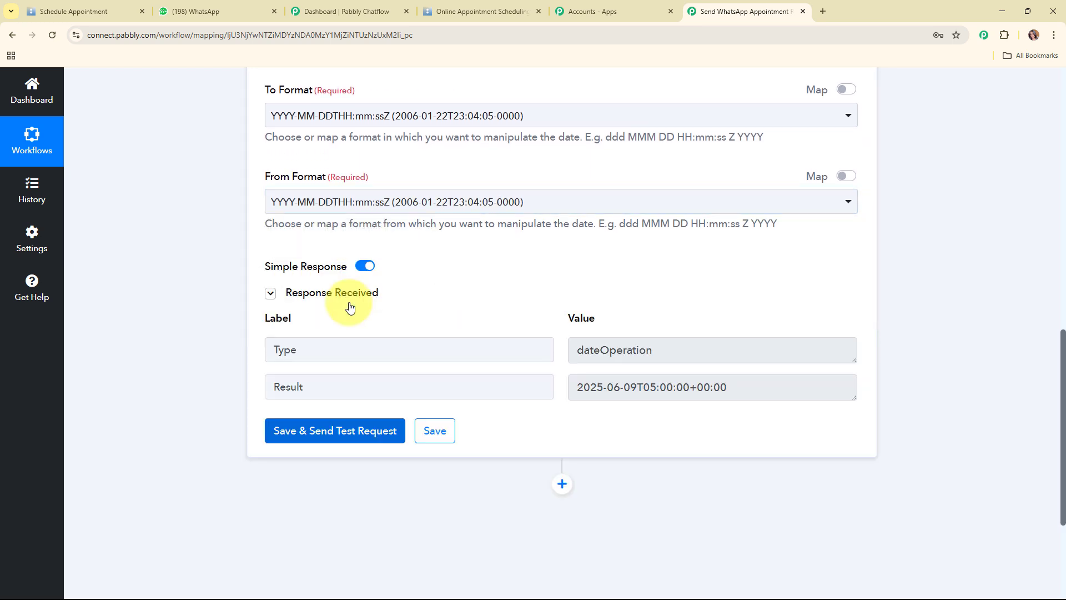
{"action": "scroll", "coordinate": [702, 383], "scroll_direction": "down", "scroll_amount": 1}
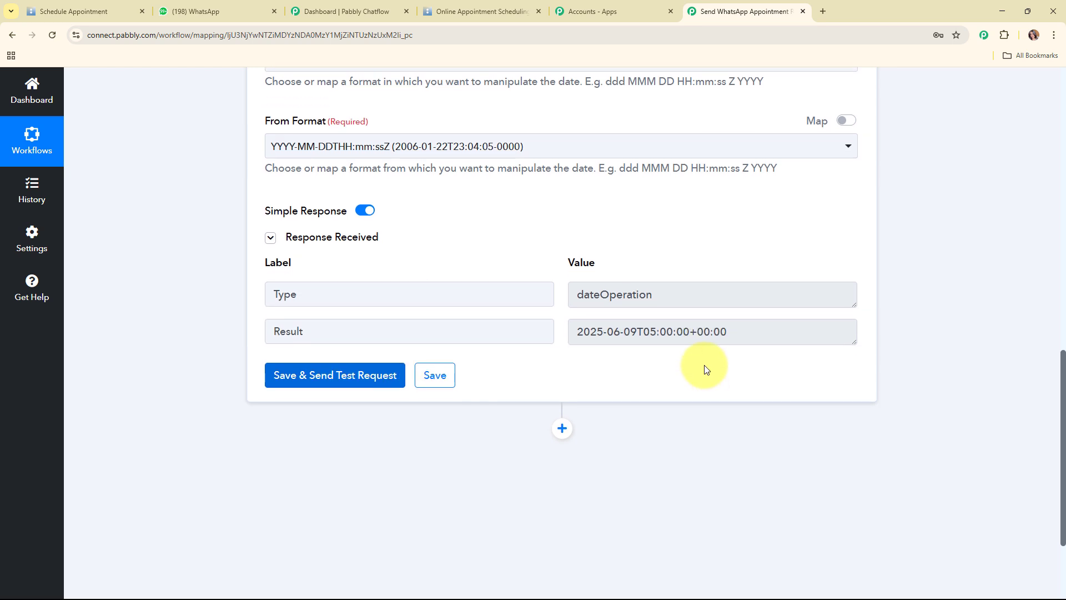
{"action": "left_click_drag", "start_coordinate": [745, 331], "coordinate": [556, 354]}
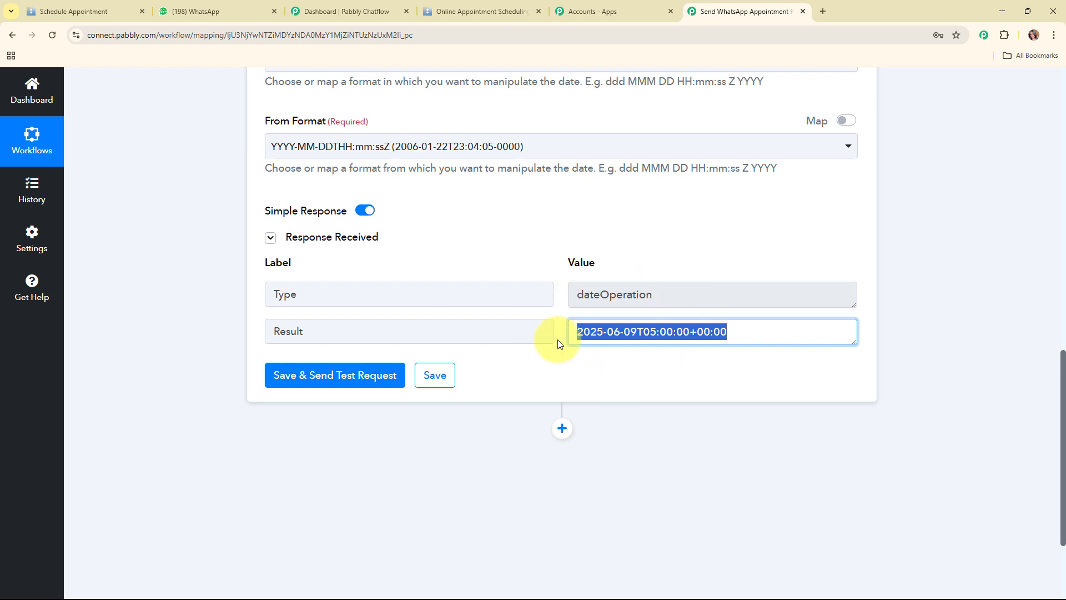
{"action": "left_click", "coordinate": [561, 429]}
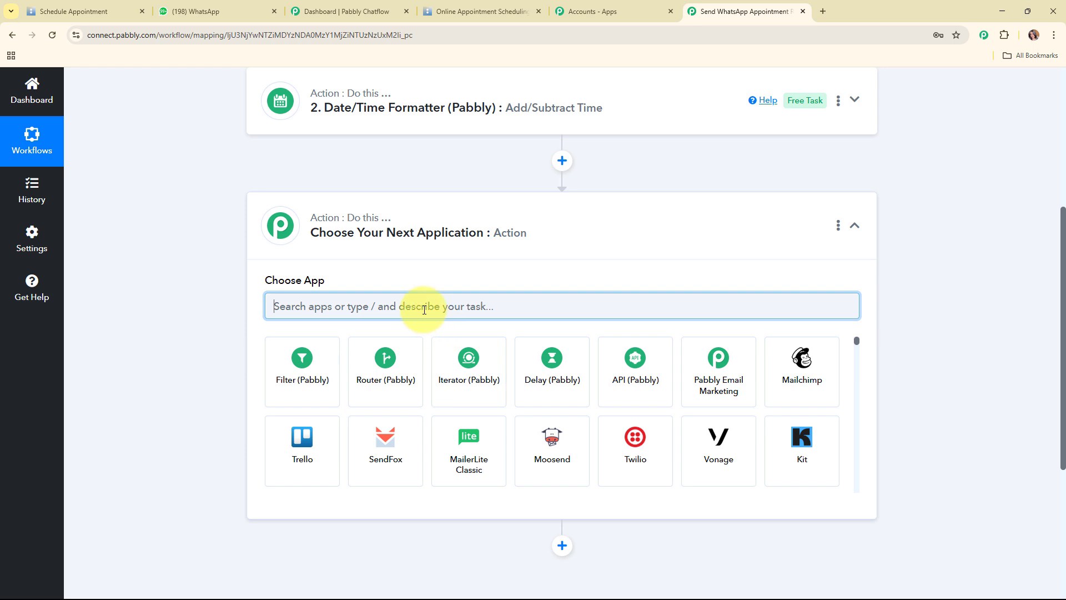
Make the new step a connected Delay (Pabbly) Add Time Delay action
{"action": "type", "text": "del"}
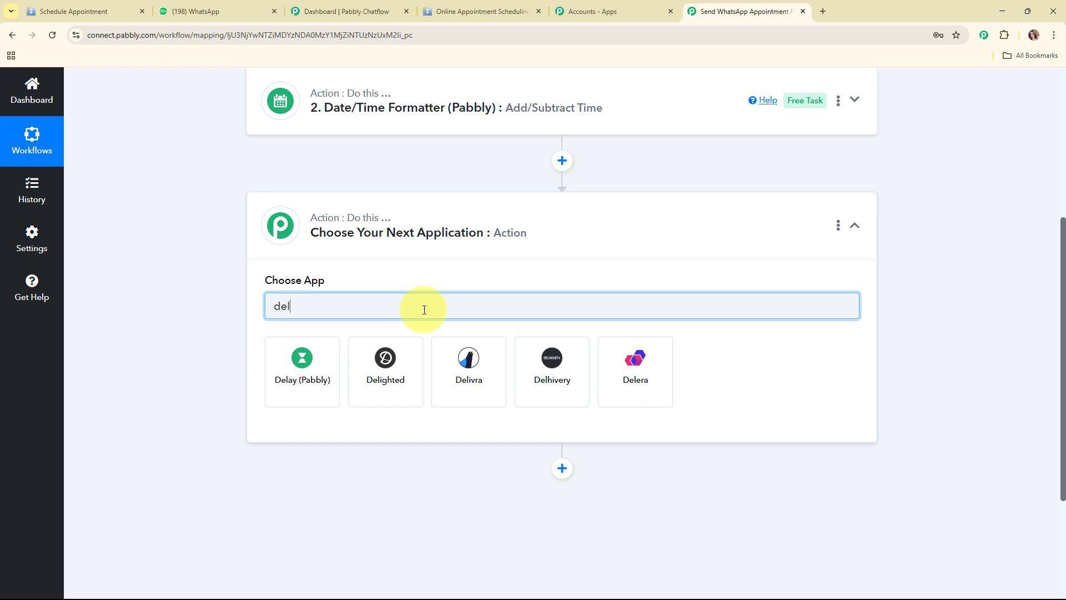
{"action": "left_click", "coordinate": [313, 377]}
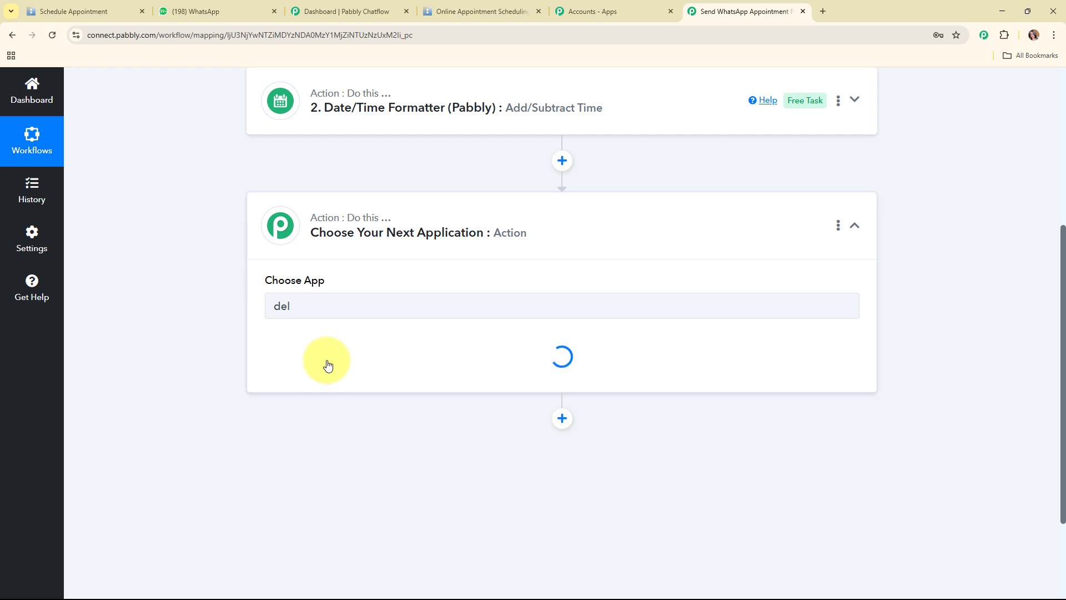
{"action": "left_click", "coordinate": [328, 361]}
{"action": "left_click", "coordinate": [340, 428]}
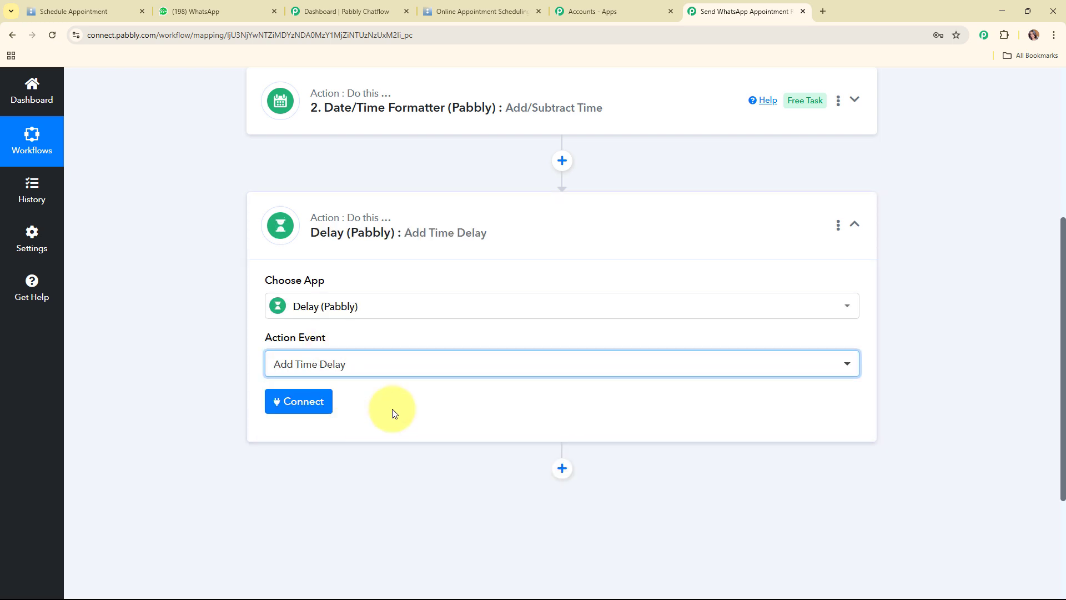
{"action": "left_click", "coordinate": [326, 408]}
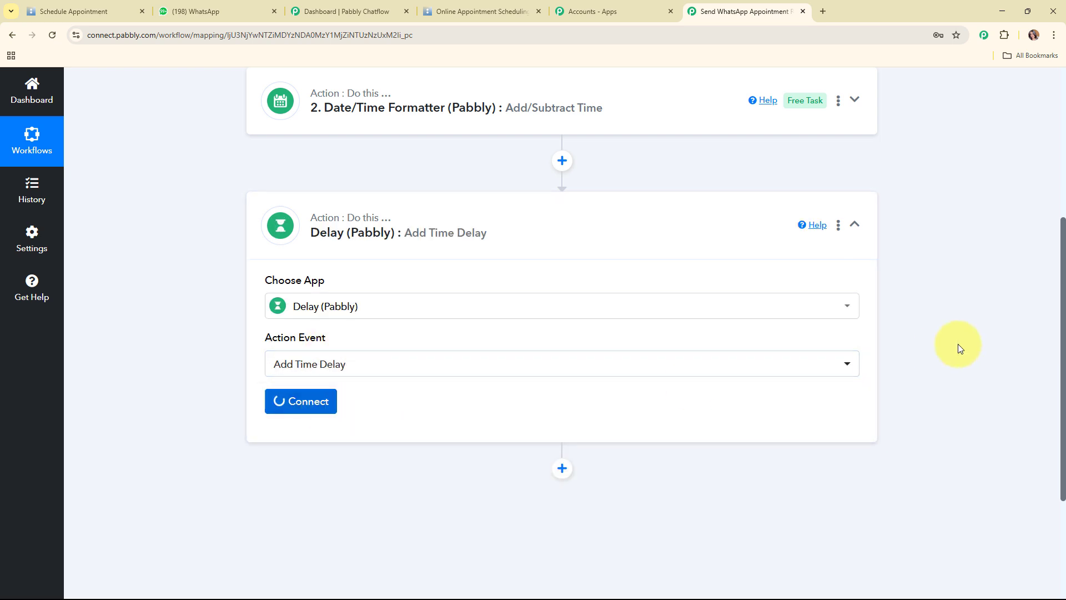
{"action": "scroll", "coordinate": [821, 338], "scroll_direction": "down", "scroll_amount": 3}
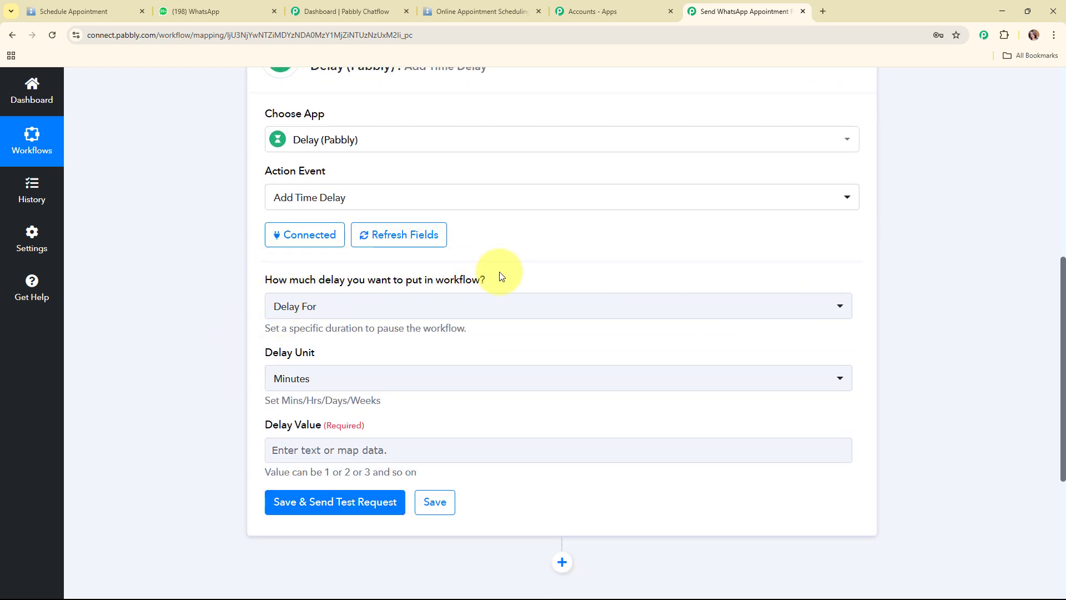
Set the delay type to Delay Until
{"action": "left_click", "coordinate": [405, 303]}
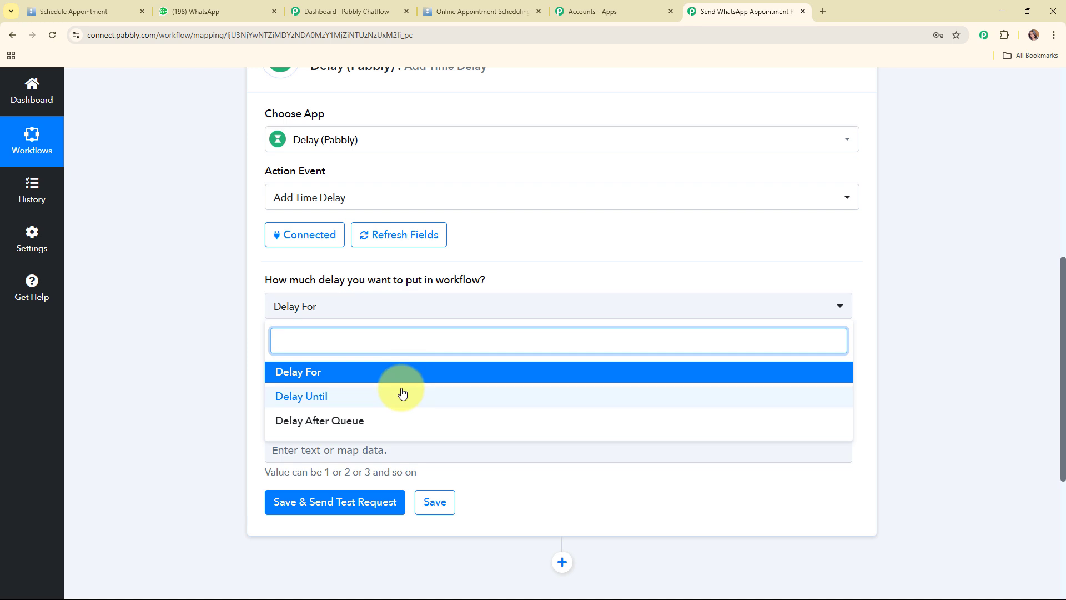
{"action": "left_click", "coordinate": [402, 395]}
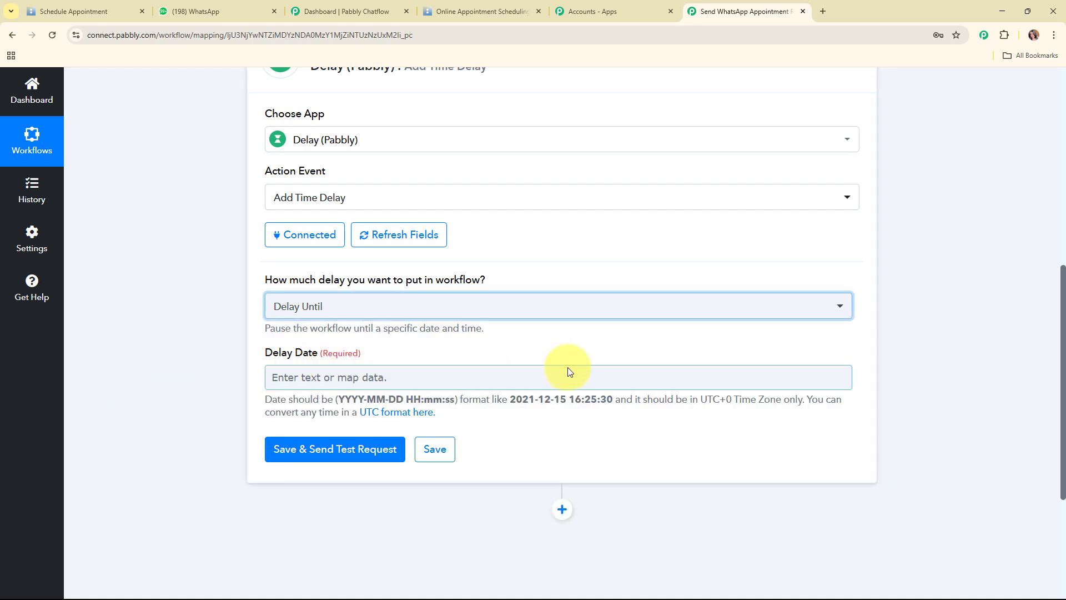
{"action": "scroll", "coordinate": [459, 338], "scroll_direction": "down", "scroll_amount": 3}
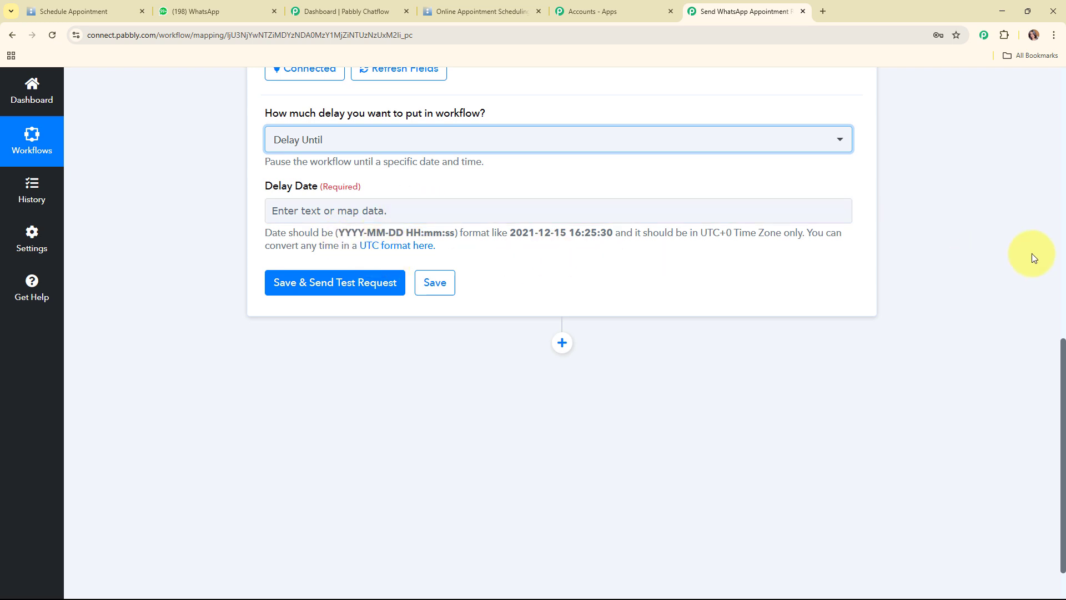
{"action": "scroll", "coordinate": [831, 289], "scroll_direction": "up", "scroll_amount": 10}
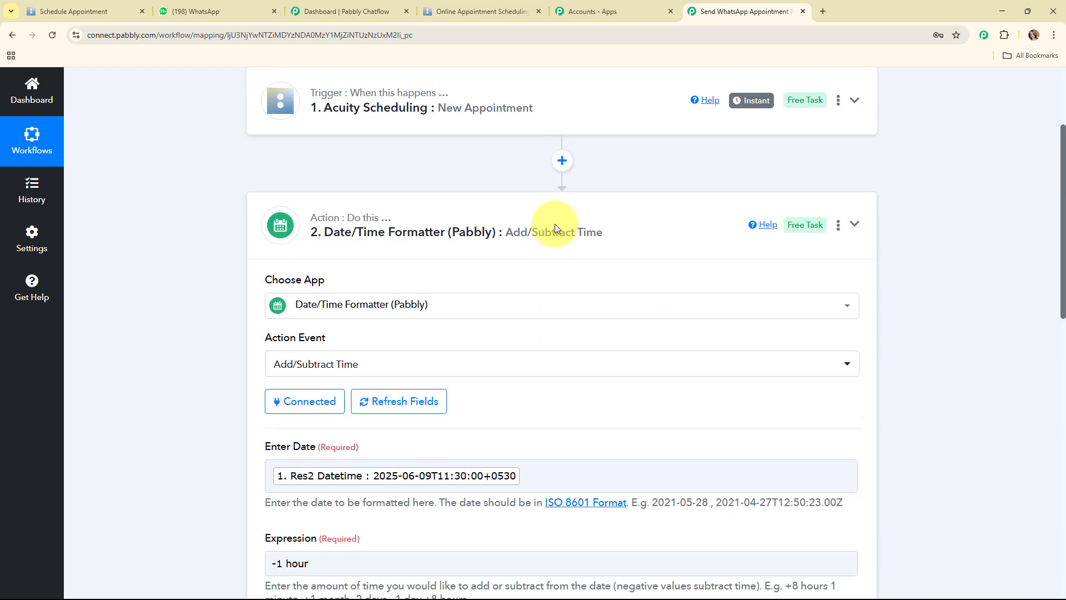
Insert a connected Date/Time Formatter 'Format Date with Time Zone' step before the Delay
{"action": "scroll", "coordinate": [614, 314], "scroll_direction": "down", "scroll_amount": 8}
{"action": "scroll", "coordinate": [614, 318], "scroll_direction": "down", "scroll_amount": 4}
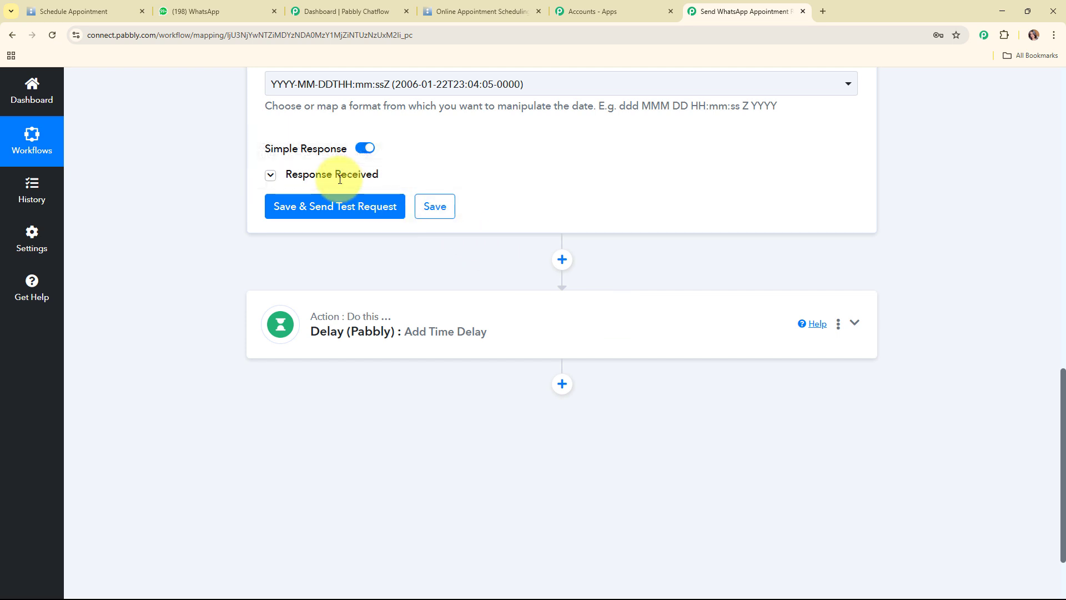
{"action": "left_click", "coordinate": [303, 174]}
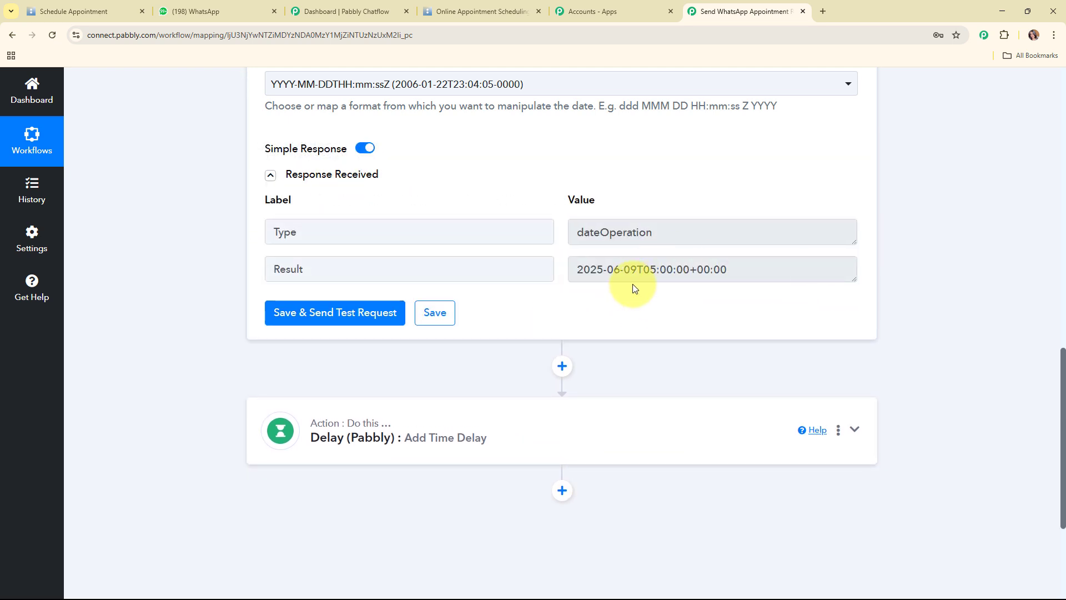
{"action": "left_click", "coordinate": [563, 366]}
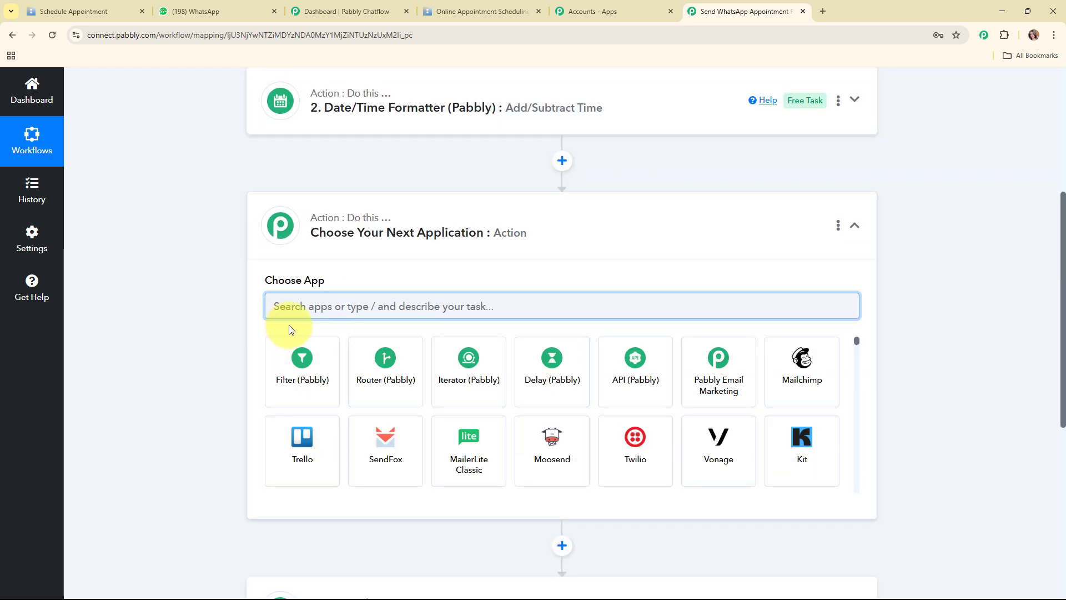
{"action": "type", "text": "dat"}
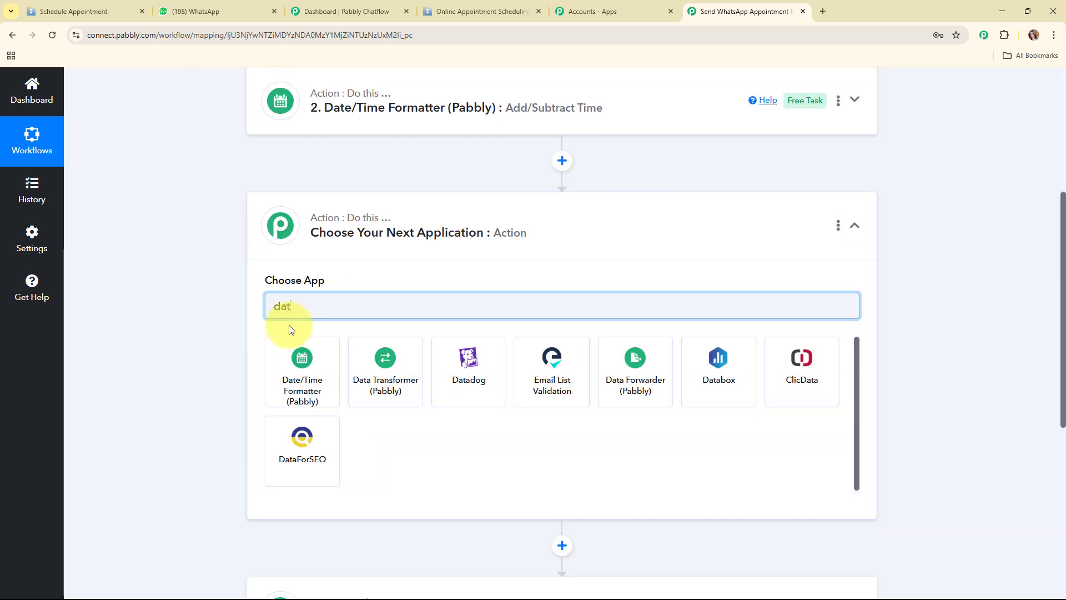
{"action": "left_click", "coordinate": [295, 352]}
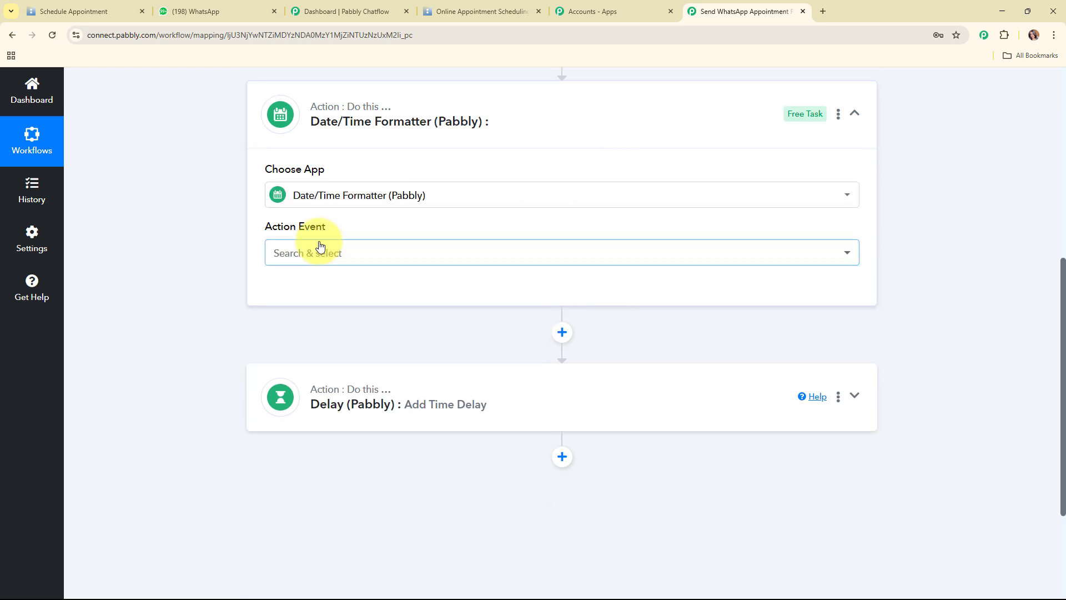
{"action": "left_click", "coordinate": [315, 251]}
{"action": "left_click", "coordinate": [348, 318]}
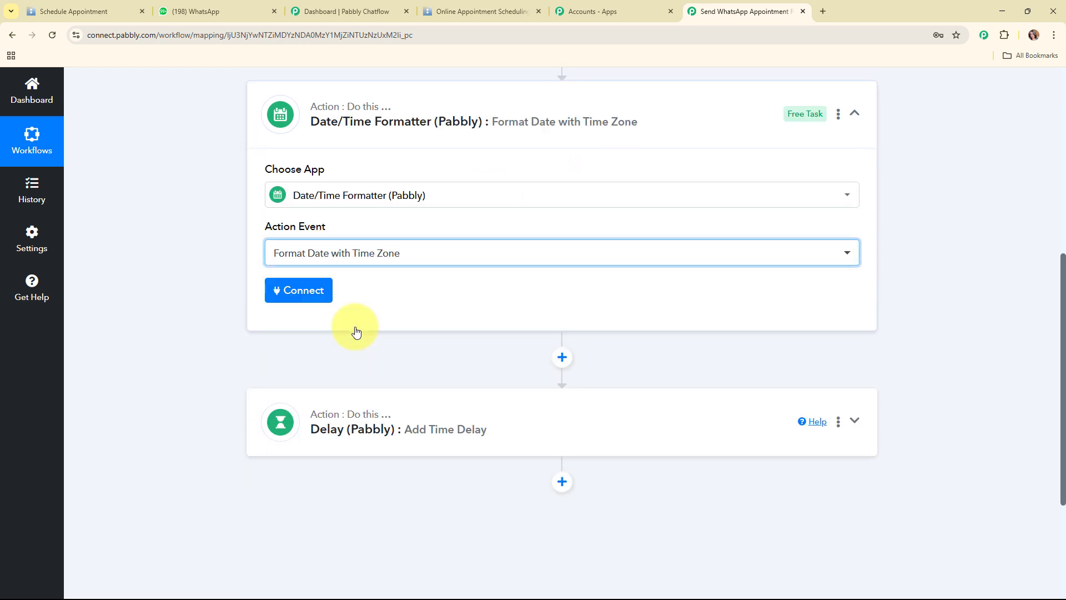
{"action": "left_click", "coordinate": [301, 299]}
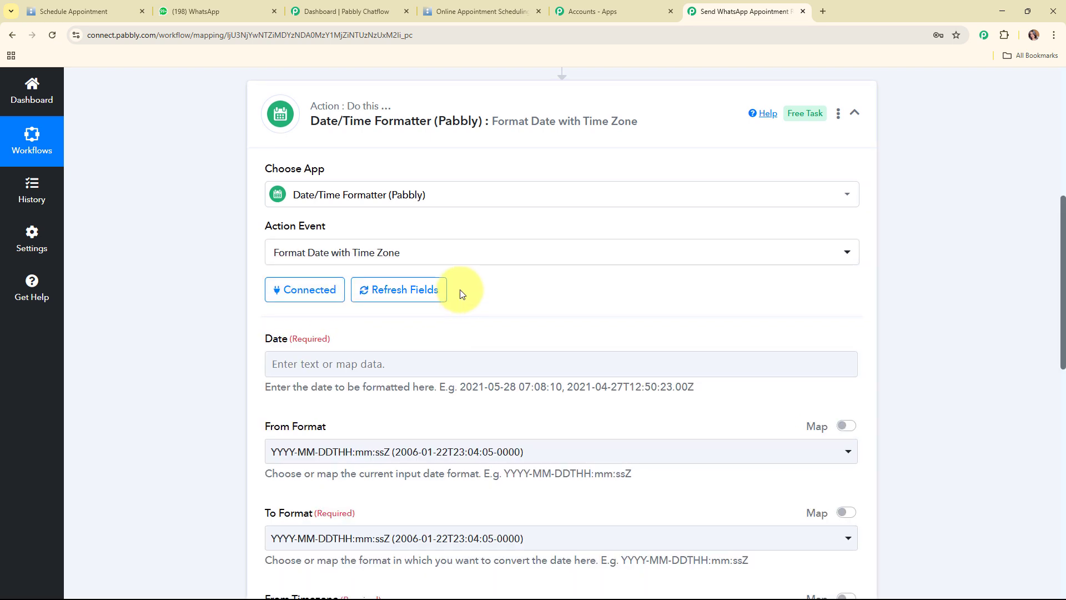
{"action": "scroll", "coordinate": [444, 266], "scroll_direction": "down", "scroll_amount": 2}
Map the step 2 subtract-time Result into the Date field
{"action": "left_click", "coordinate": [406, 253]}
{"action": "left_click", "coordinate": [431, 400]}
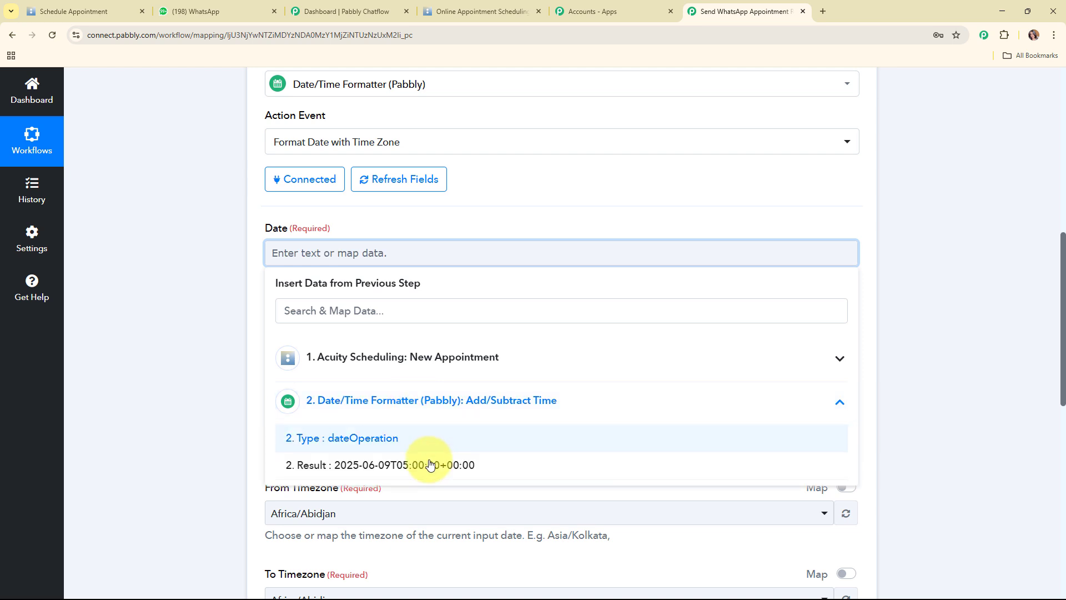
{"action": "left_click", "coordinate": [432, 472]}
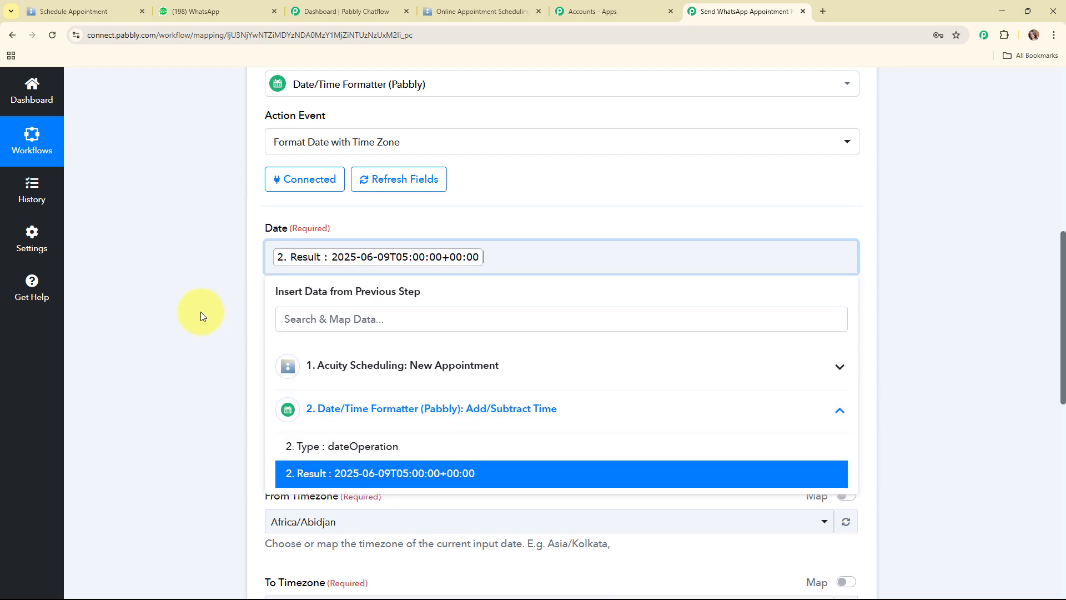
{"action": "left_click", "coordinate": [200, 311]}
{"action": "scroll", "coordinate": [559, 286], "scroll_direction": "down", "scroll_amount": 2}
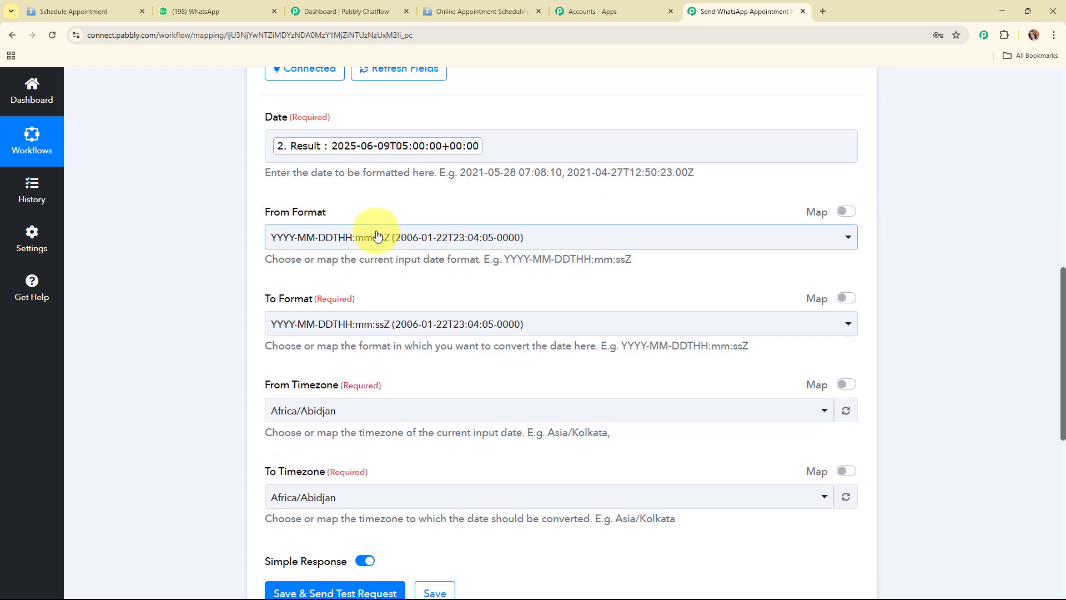
Keep the ISO input format and set the output format to YYYY-MM-DD HH:mm:ss
{"action": "left_click", "coordinate": [376, 236]}
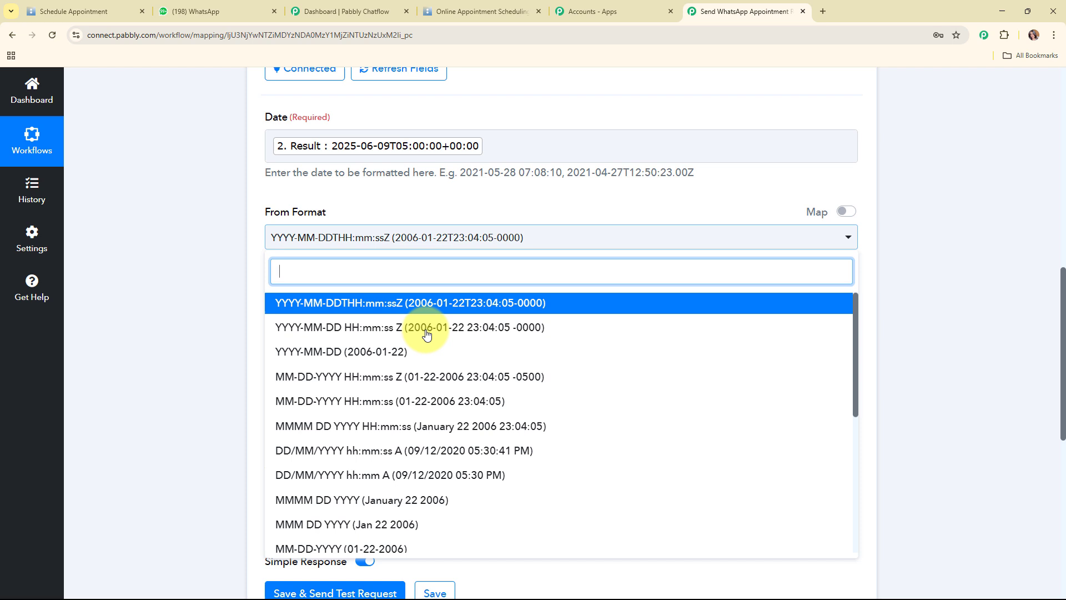
{"action": "left_click", "coordinate": [408, 303]}
{"action": "scroll", "coordinate": [507, 277], "scroll_direction": "down", "scroll_amount": 2}
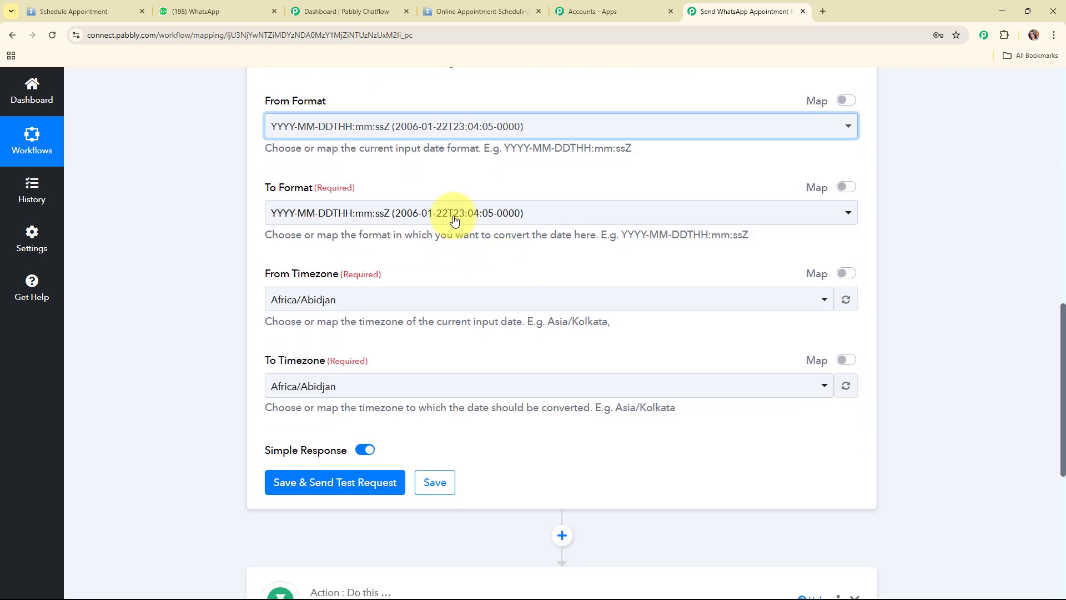
{"action": "left_click", "coordinate": [461, 213]}
{"action": "scroll", "coordinate": [404, 364], "scroll_direction": "down", "scroll_amount": 3}
{"action": "scroll", "coordinate": [399, 355], "scroll_direction": "up", "scroll_amount": 3}
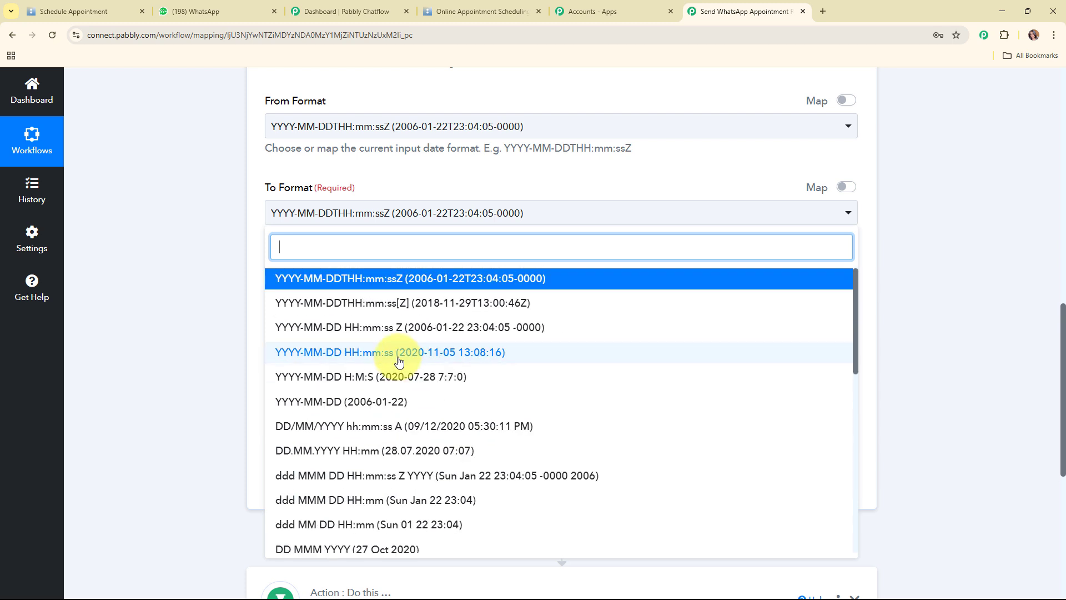
{"action": "left_click", "coordinate": [399, 355]}
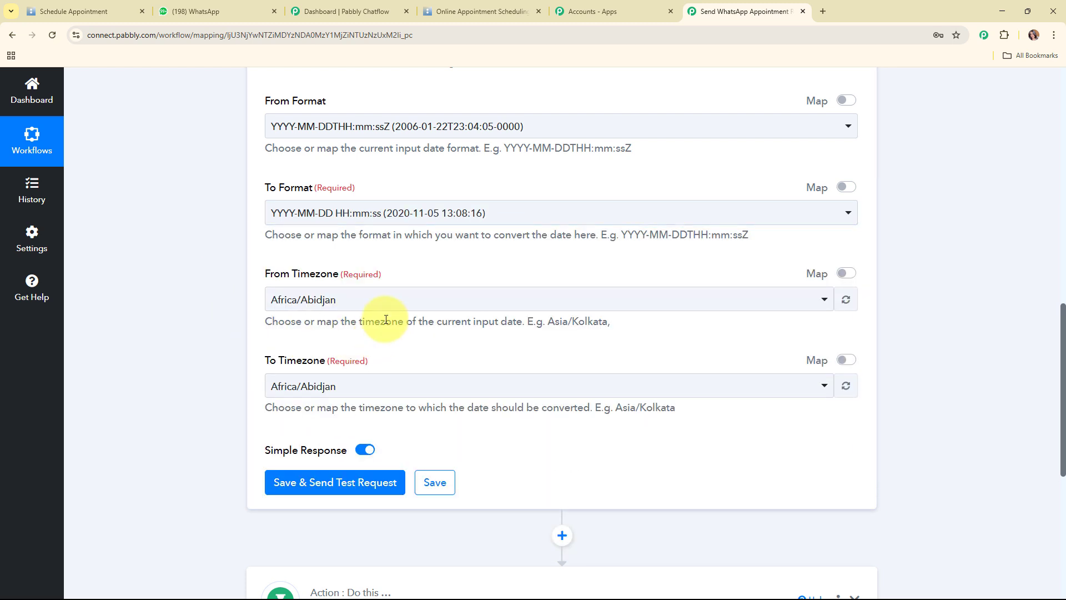
{"action": "scroll", "coordinate": [386, 319], "scroll_direction": "down", "scroll_amount": 1}
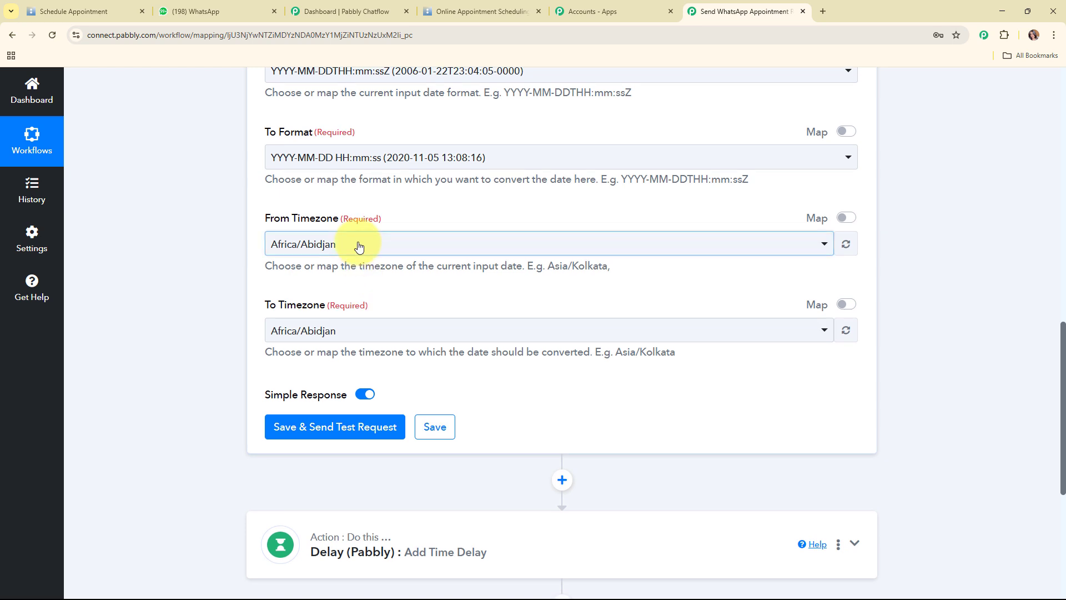
Convert the timezone from Etc/UTC to Asia/Kolkata
{"action": "left_click", "coordinate": [359, 247]}
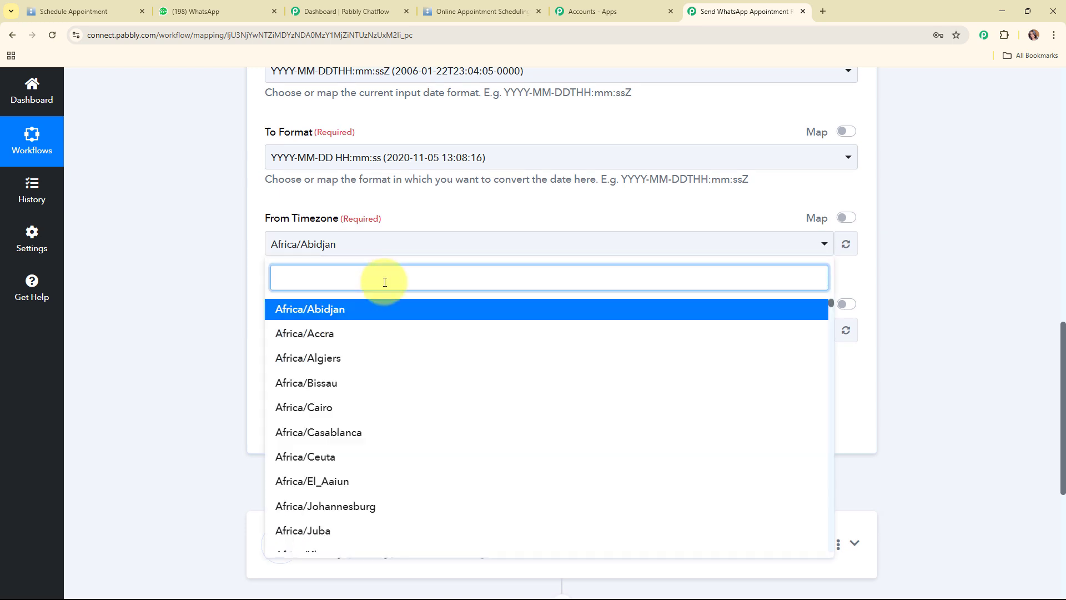
{"action": "type", "text": "utc"}
{"action": "left_click", "coordinate": [386, 316]}
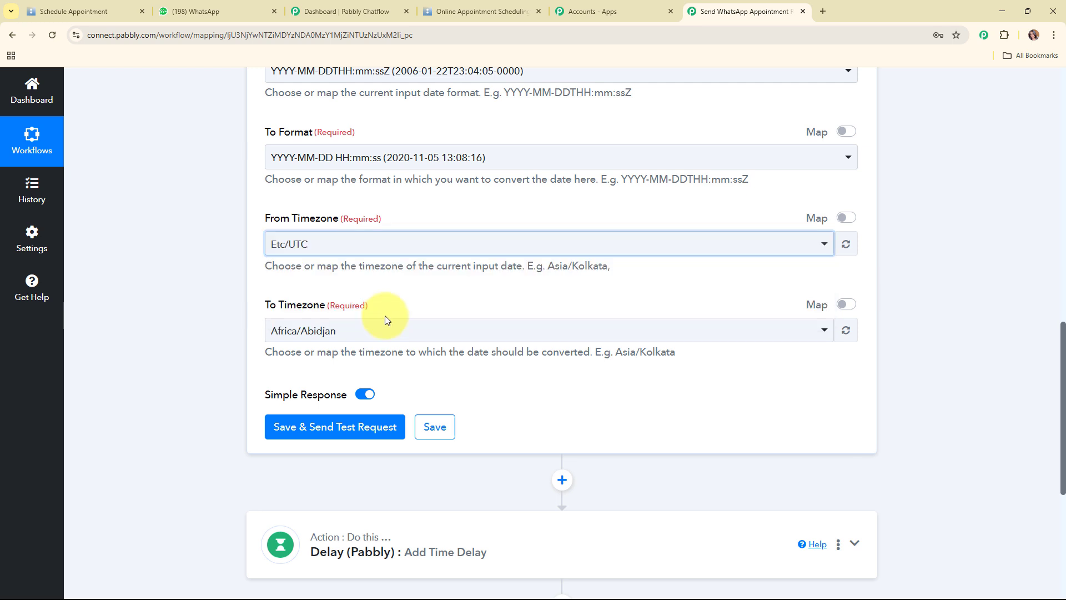
{"action": "left_click", "coordinate": [388, 332]}
{"action": "type", "text": "kol"}
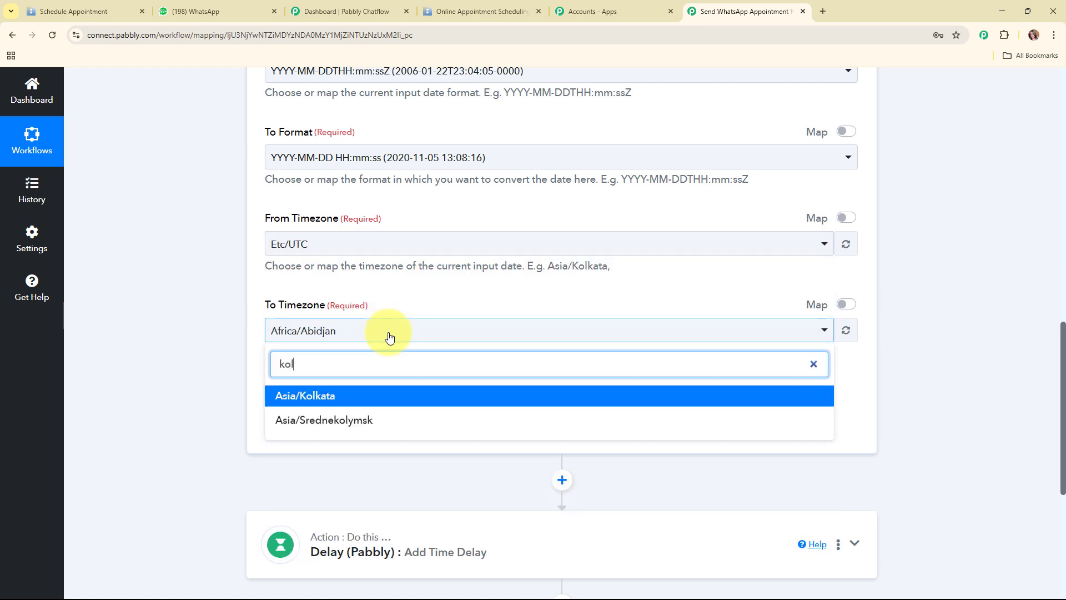
{"action": "left_click", "coordinate": [393, 396]}
{"action": "scroll", "coordinate": [588, 338], "scroll_direction": "down", "scroll_amount": 2}
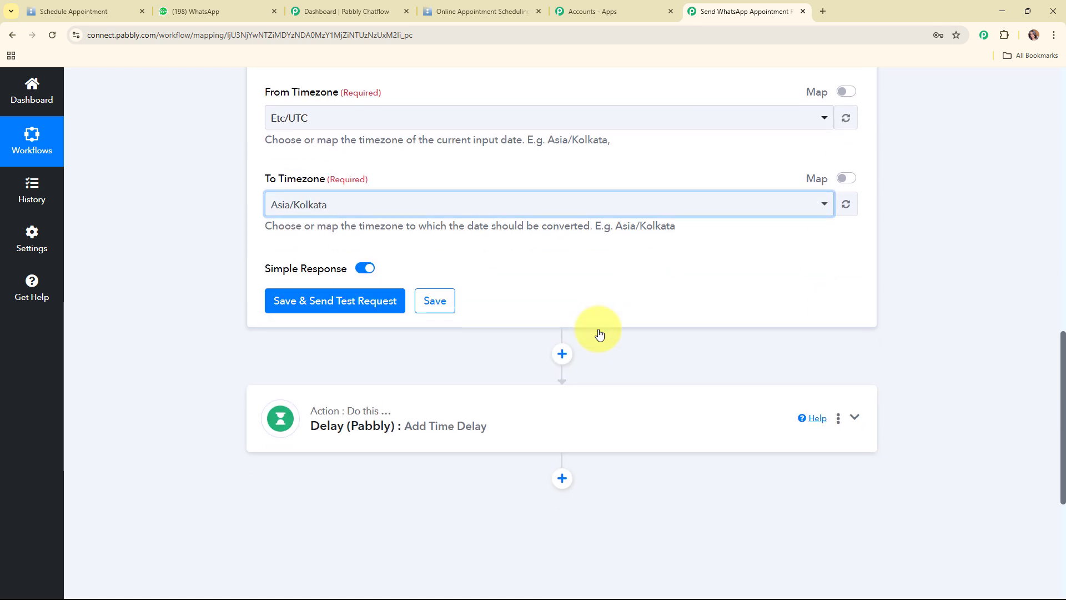
{"action": "scroll", "coordinate": [599, 333], "scroll_direction": "down", "scroll_amount": 1}
{"action": "left_click", "coordinate": [333, 267]}
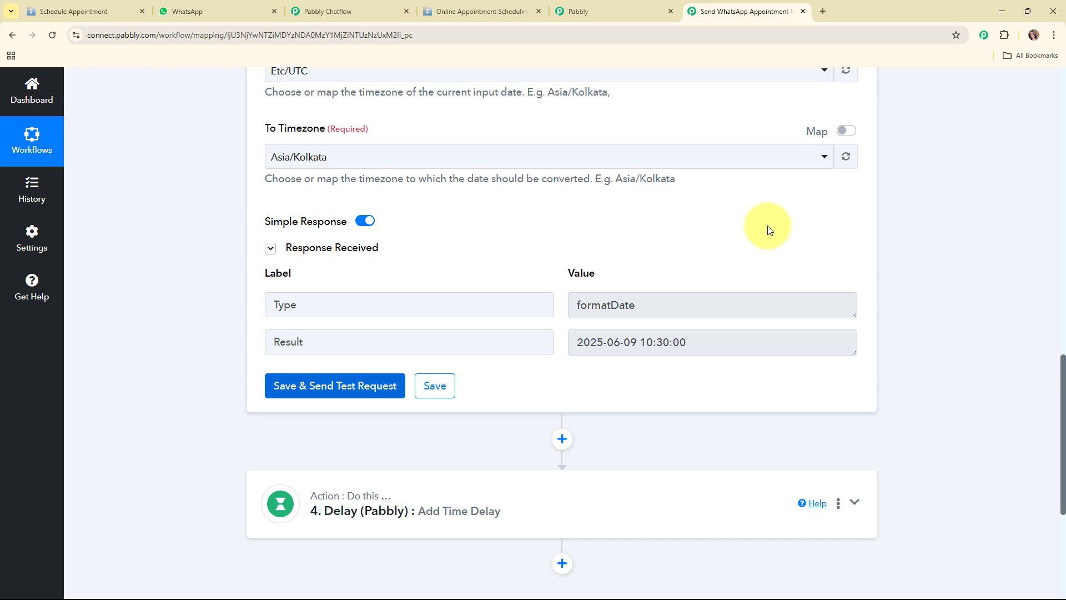
{"action": "scroll", "coordinate": [768, 229], "scroll_direction": "down", "scroll_amount": 2}
{"action": "left_click_drag", "start_coordinate": [639, 231], "coordinate": [558, 235]}
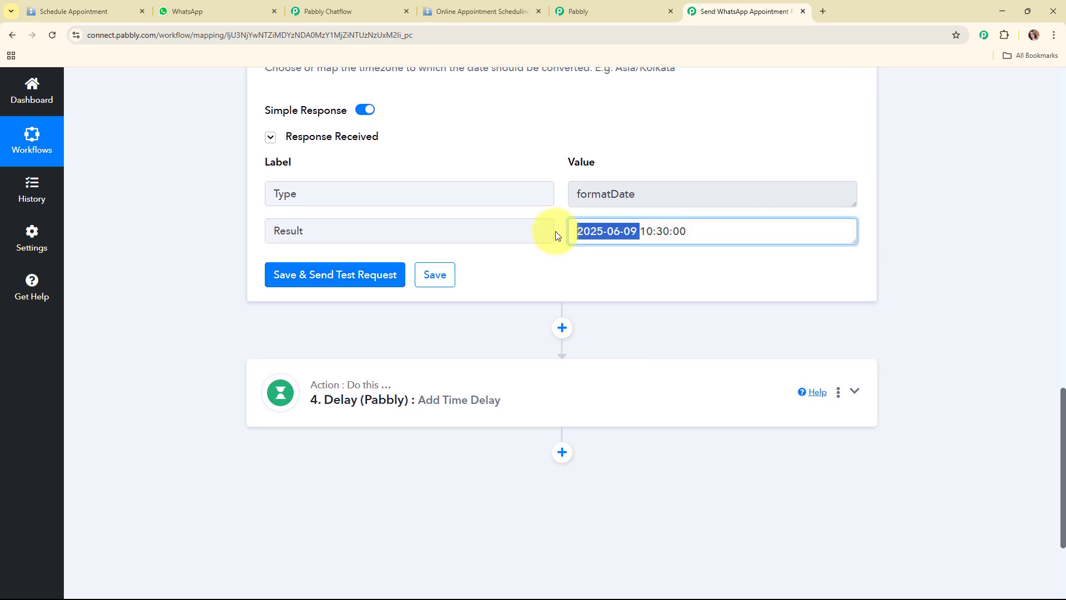
{"action": "left_click_drag", "start_coordinate": [704, 234], "coordinate": [641, 229]}
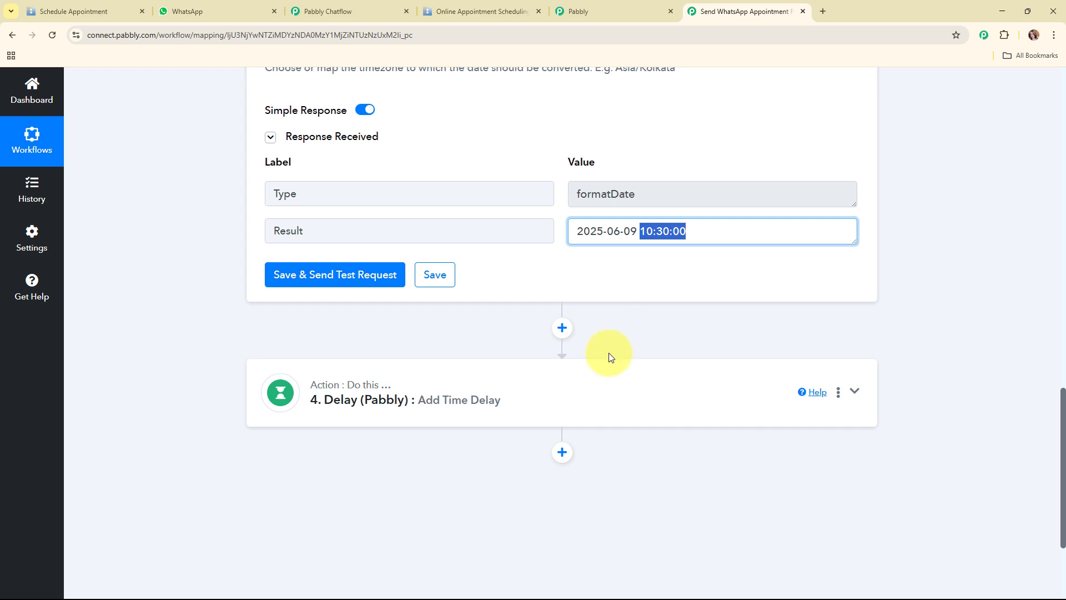
{"action": "left_click", "coordinate": [551, 387]}
Set the Delay to Delay Until with step 3's Result mapped into Delay Date
{"action": "scroll", "coordinate": [568, 240], "scroll_direction": "up", "scroll_amount": 3}
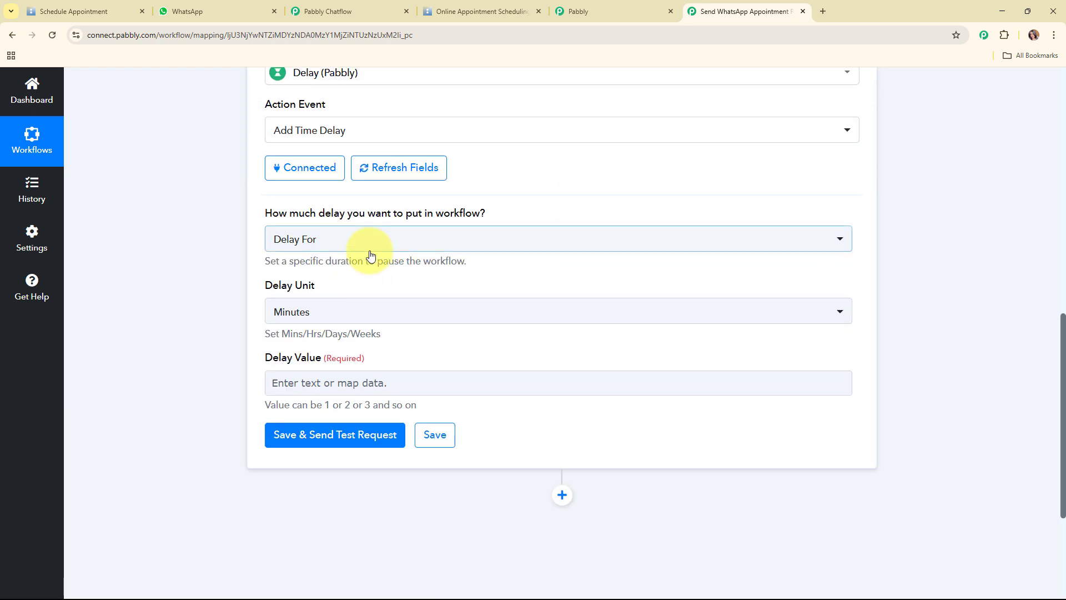
{"action": "left_click", "coordinate": [369, 247]}
{"action": "left_click", "coordinate": [357, 328]}
{"action": "left_click", "coordinate": [356, 310]}
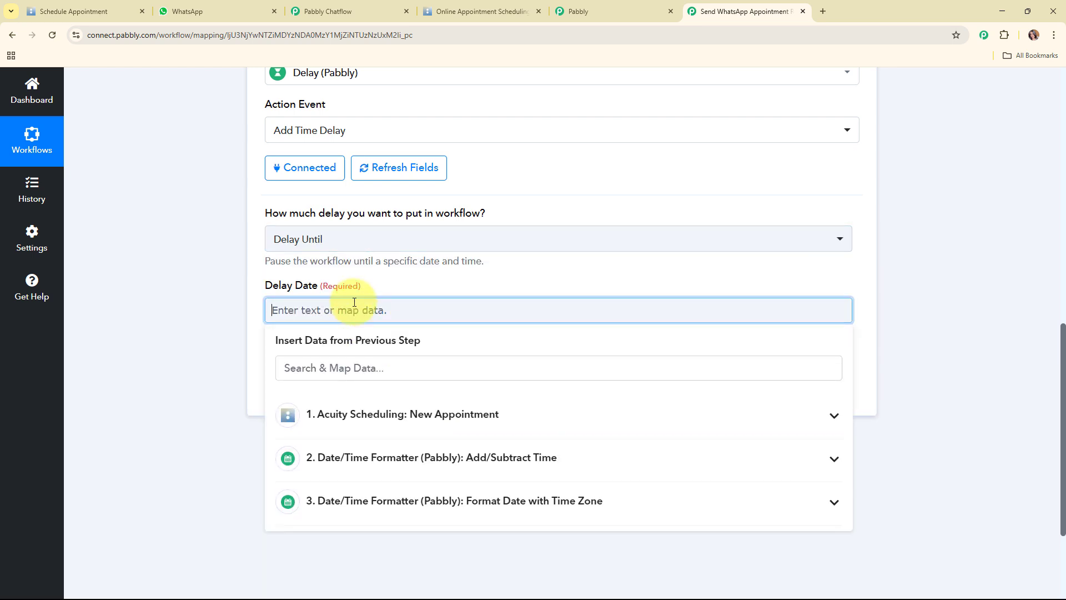
{"action": "scroll", "coordinate": [720, 288], "scroll_direction": "down", "scroll_amount": 1}
{"action": "scroll", "coordinate": [720, 288], "scroll_direction": "down", "scroll_amount": 3}
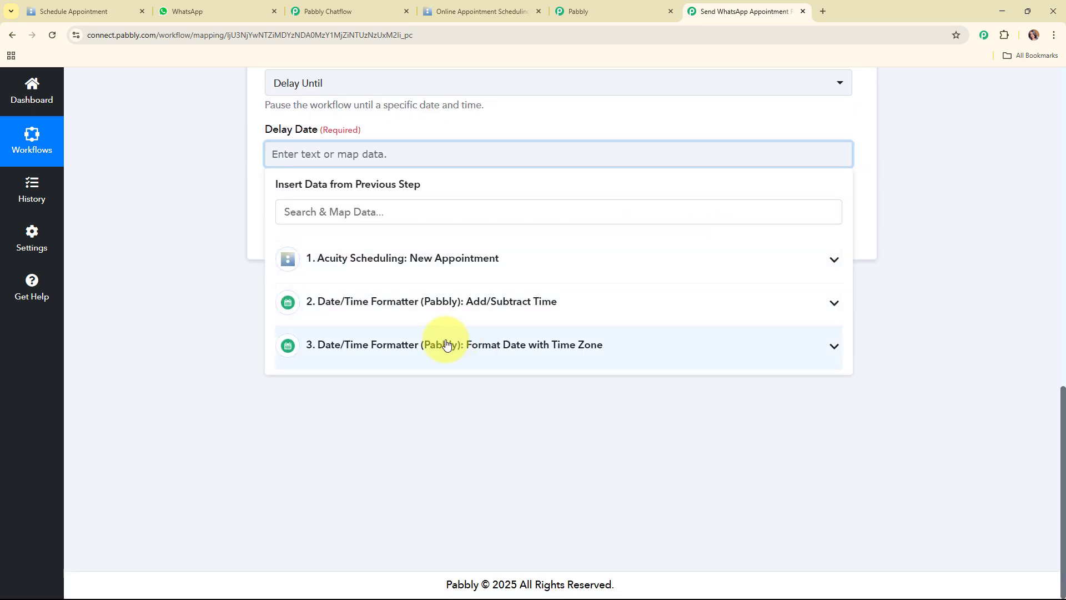
{"action": "left_click", "coordinate": [395, 351]}
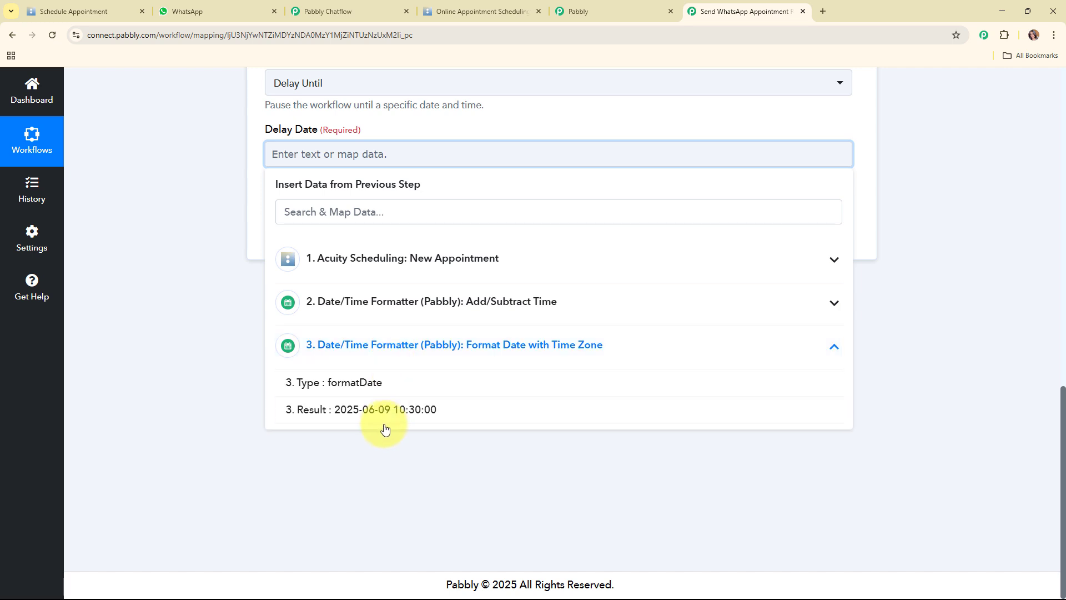
{"action": "left_click", "coordinate": [379, 420]}
{"action": "left_click", "coordinate": [227, 279]}
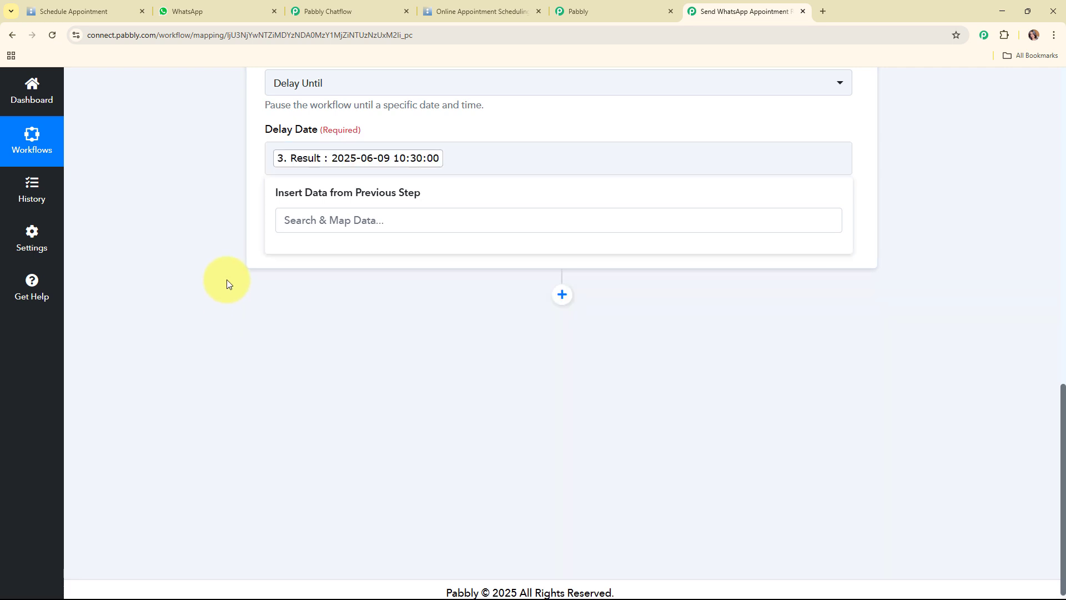
Test the Delay step, confirm the success response, and collapse it
{"action": "left_click", "coordinate": [352, 242]}
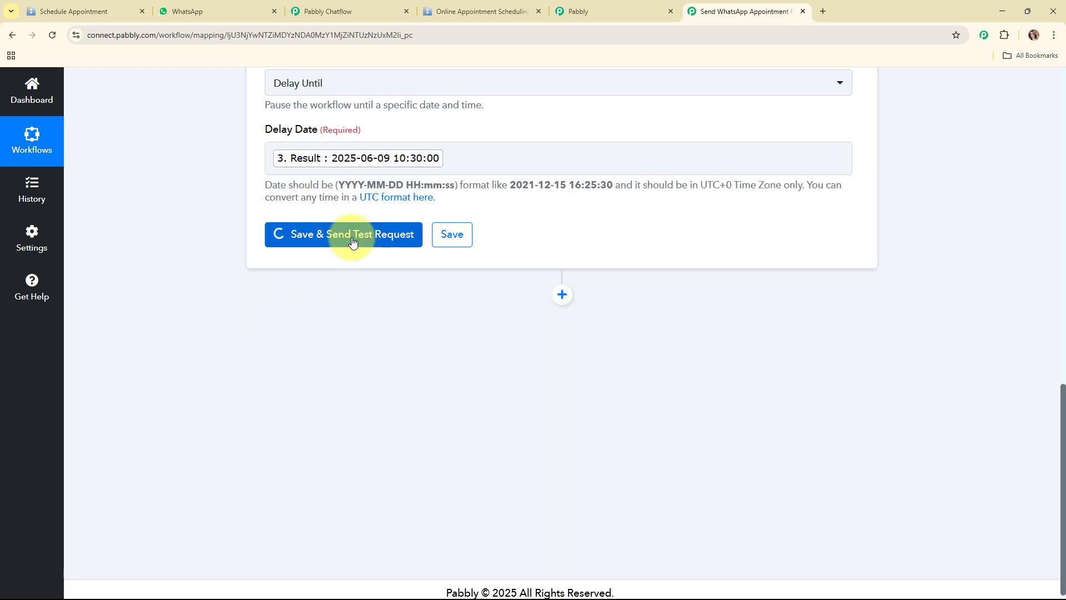
{"action": "scroll", "coordinate": [716, 232], "scroll_direction": "down", "scroll_amount": 2}
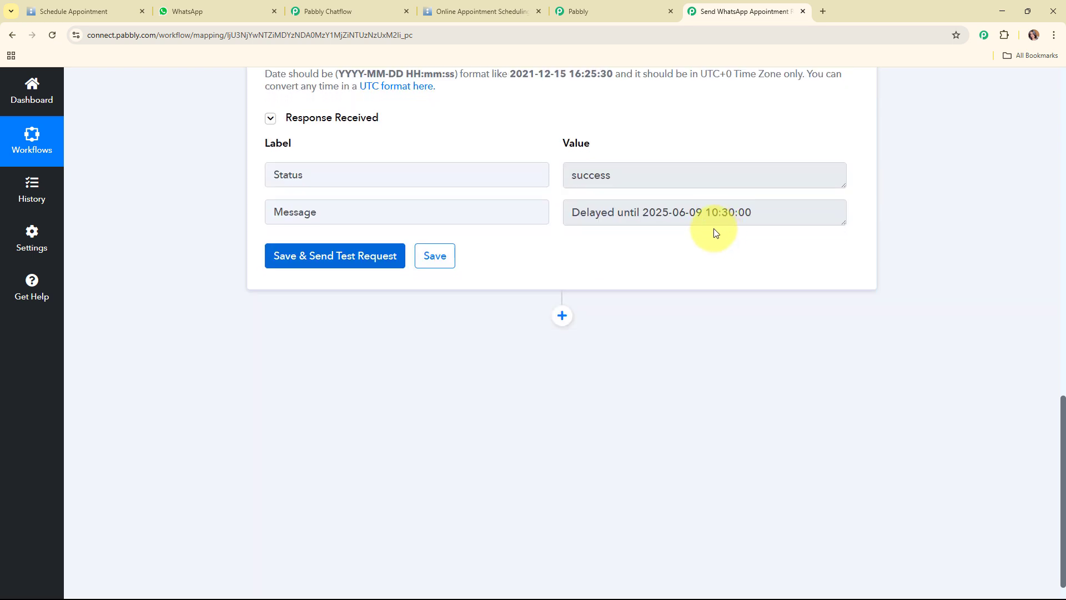
{"action": "double_click", "coordinate": [669, 173]}
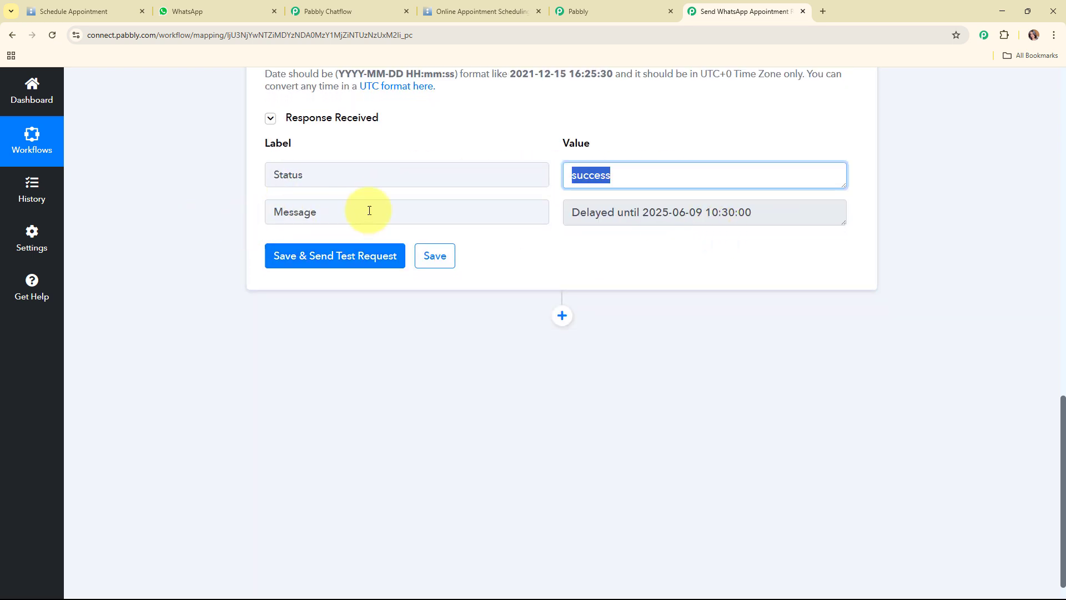
{"action": "left_click_drag", "start_coordinate": [792, 210], "coordinate": [557, 213]}
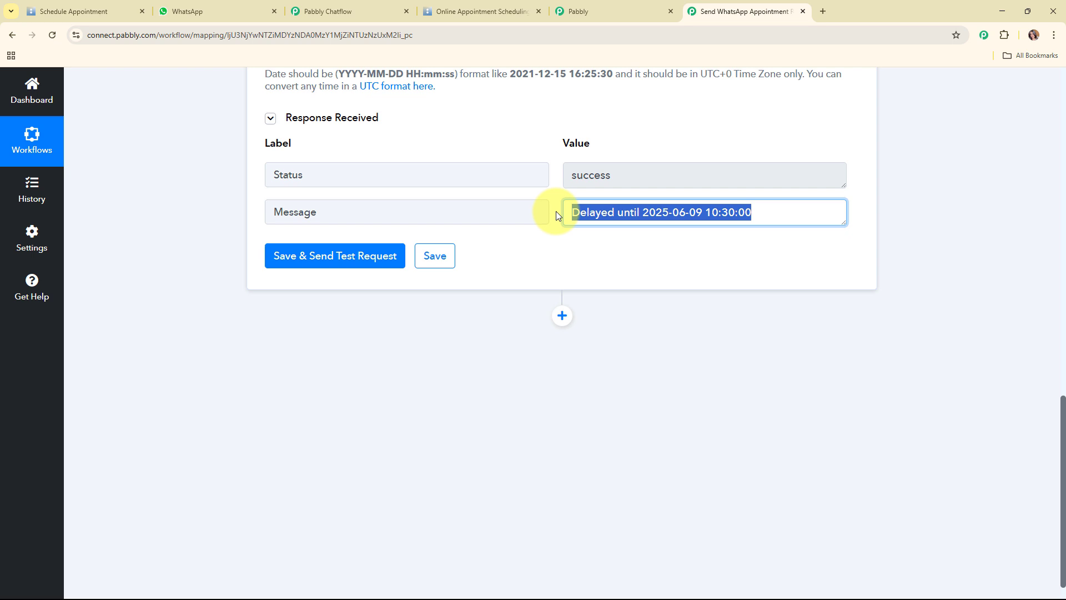
{"action": "scroll", "coordinate": [906, 268], "scroll_direction": "up", "scroll_amount": 10}
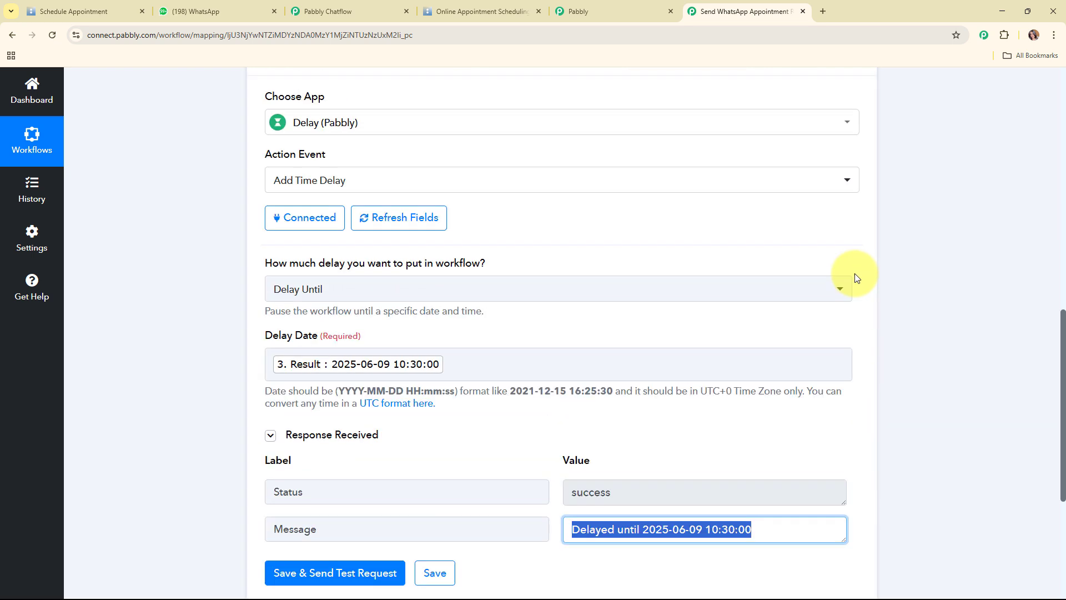
{"action": "left_click", "coordinate": [429, 333]}
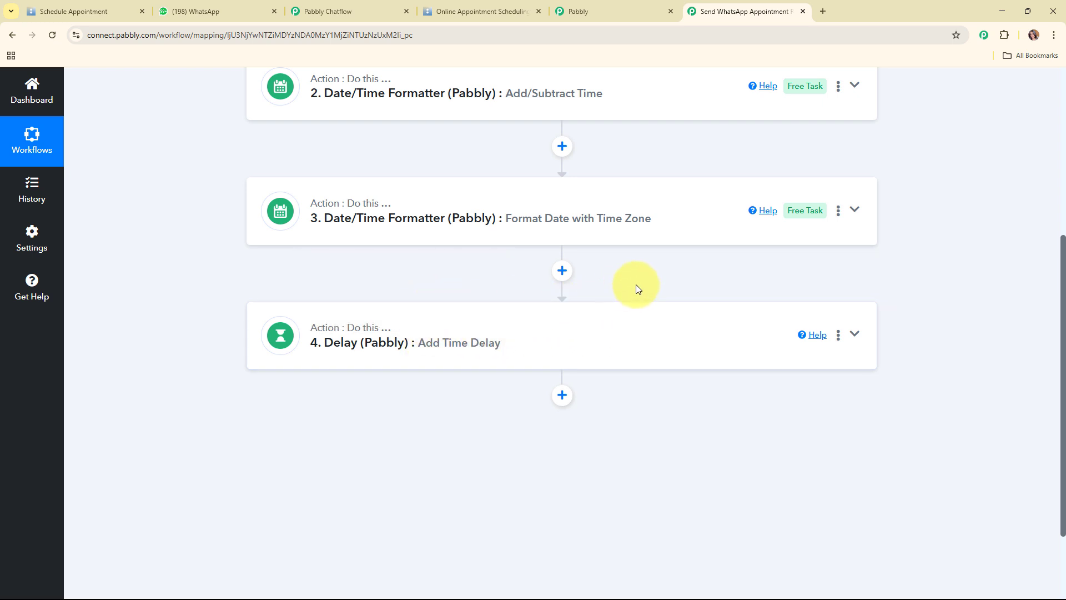
Add a fifth step after the Delay, search apps for 'chatf', and switch to Chatflow's dashboard
{"action": "scroll", "coordinate": [636, 288], "scroll_direction": "down", "scroll_amount": 3}
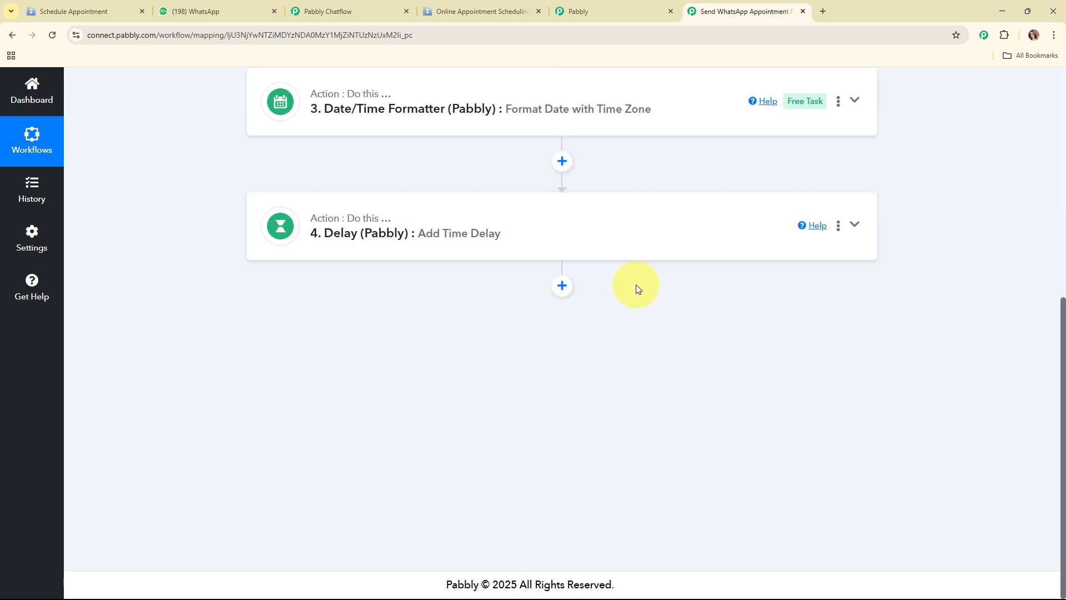
{"action": "left_click", "coordinate": [563, 287]}
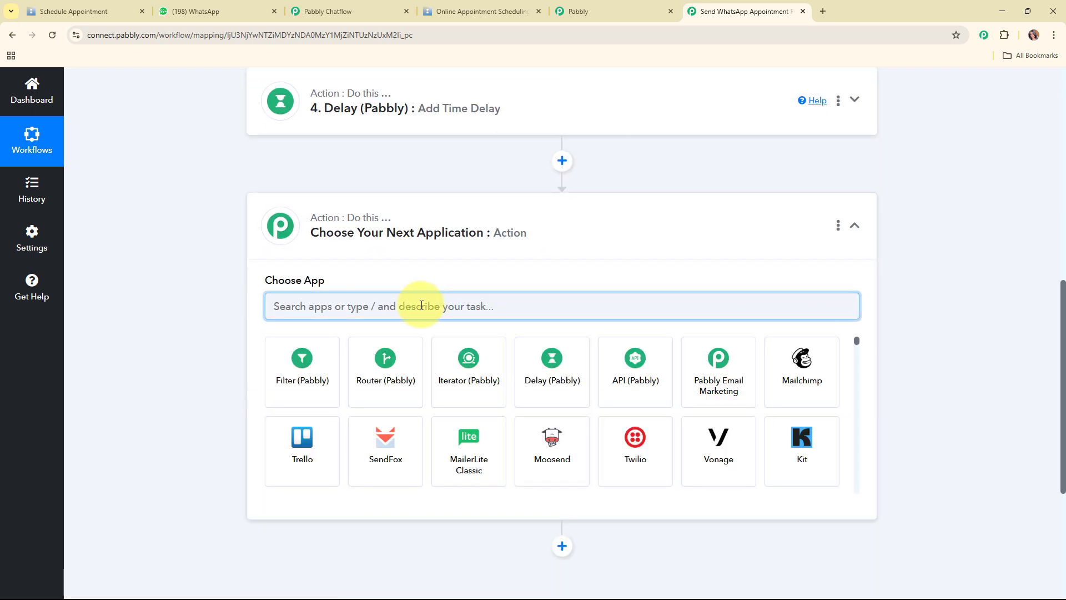
{"action": "type", "text": "ch"}
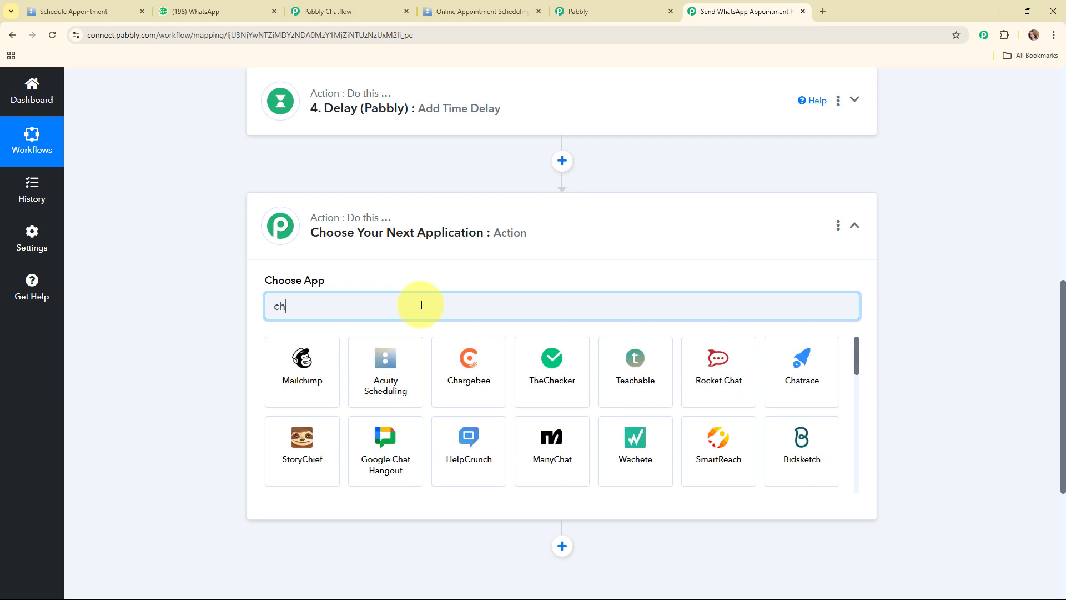
{"action": "type", "text": "atf"}
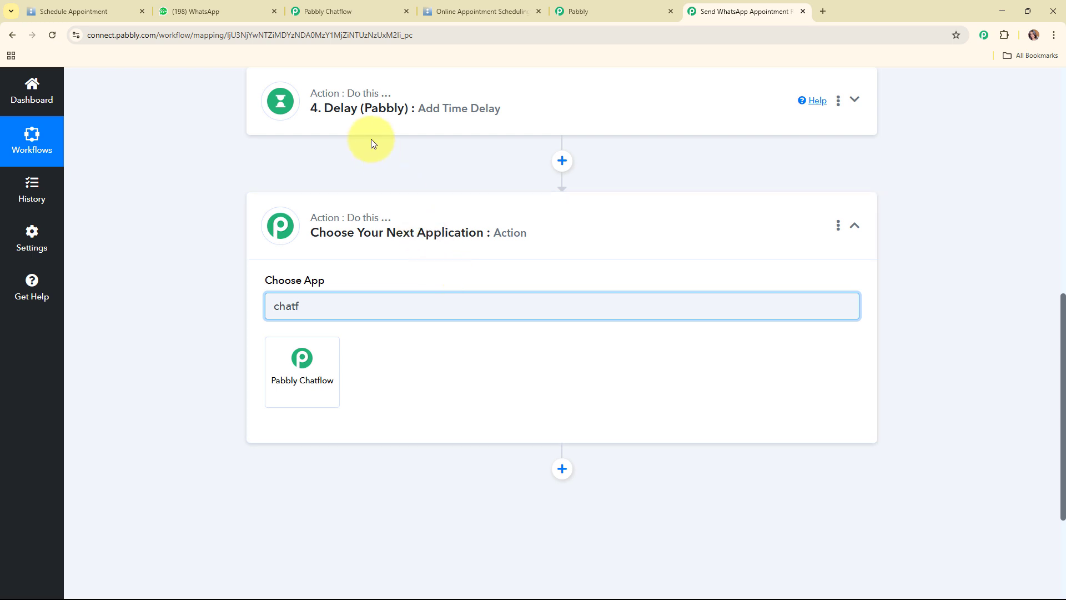
{"action": "key", "text": "ctrl+3"}
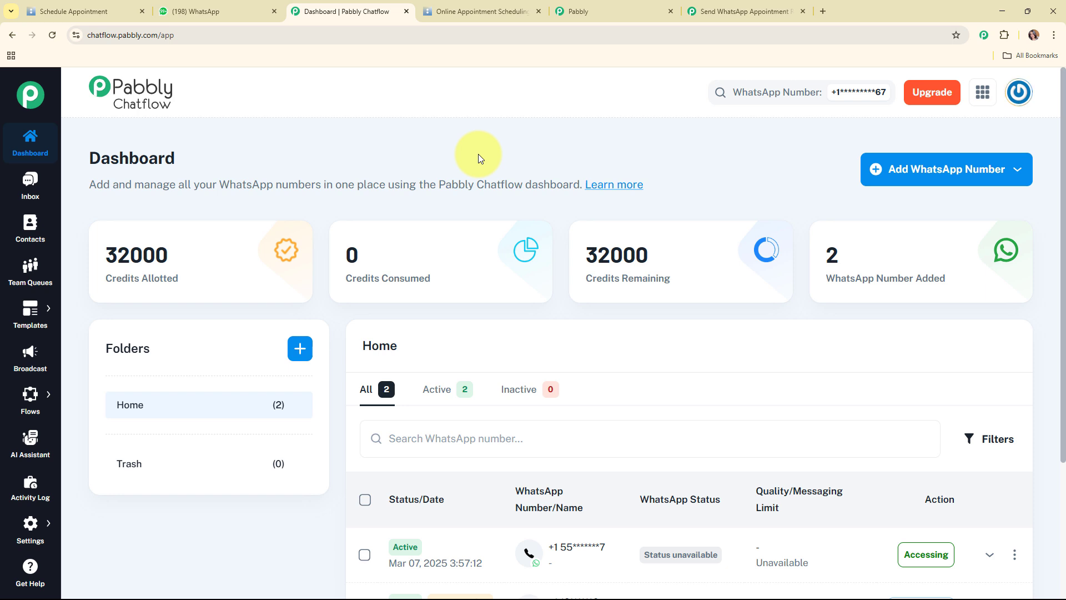
Go to the Pabbly Chatflow Templates list
{"action": "left_click", "coordinate": [598, 12]}
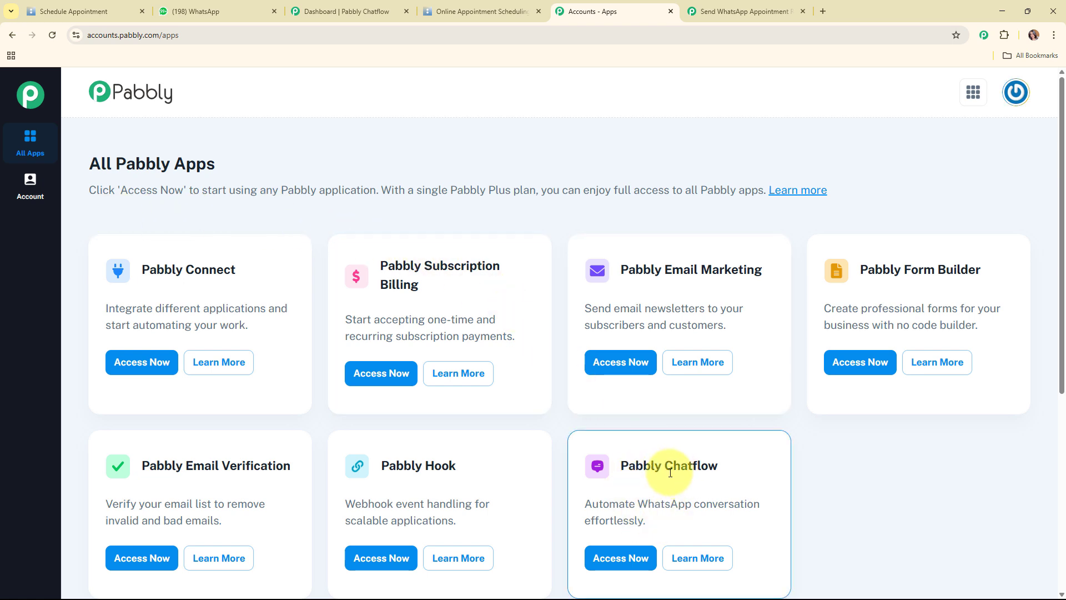
{"action": "left_click", "coordinate": [360, 13]}
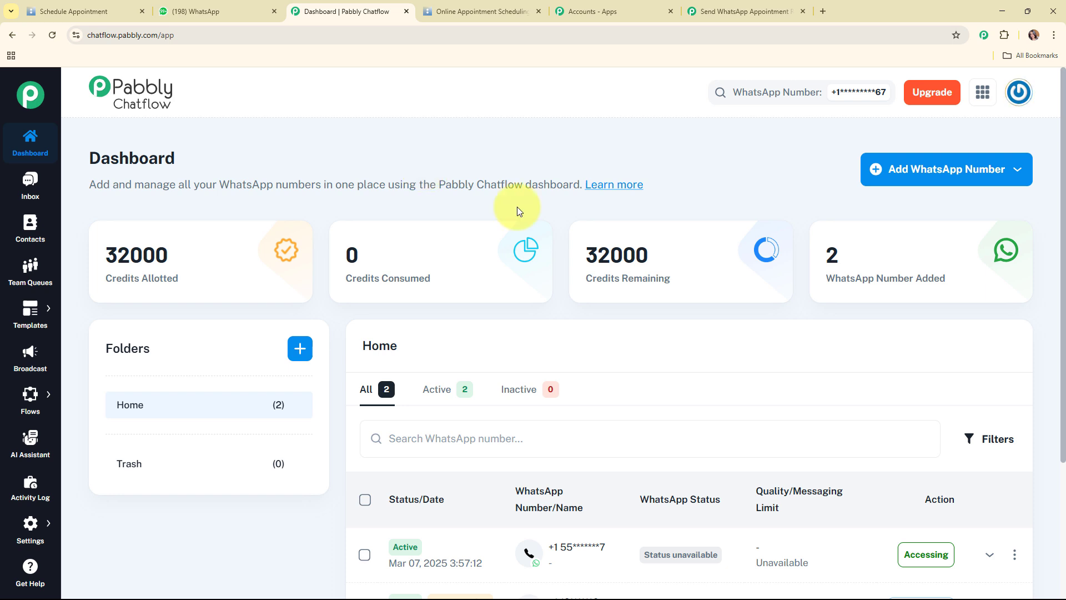
{"action": "mouse_move", "coordinate": [36, 330]}
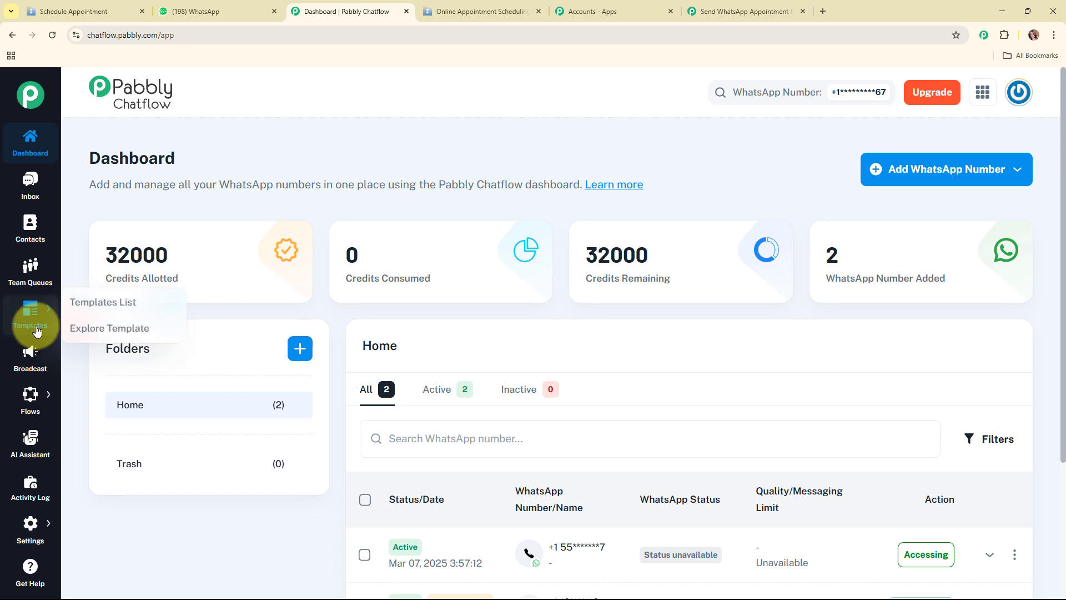
{"action": "left_click", "coordinate": [147, 302]}
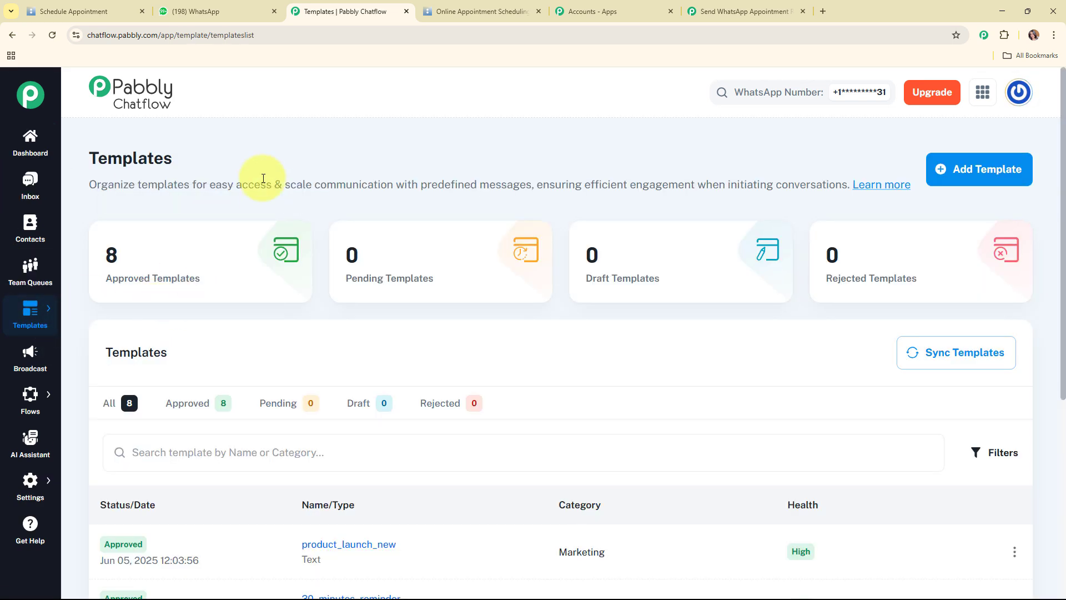
{"action": "scroll", "coordinate": [491, 299], "scroll_direction": "down", "scroll_amount": 6}
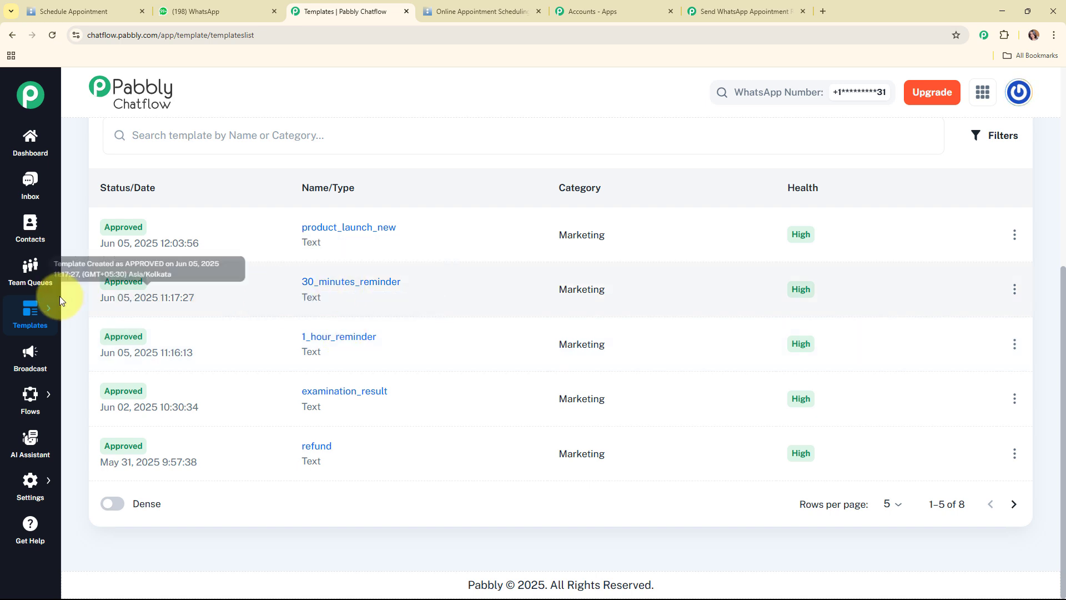
Preview the 1_hour_reminder and 30_minutes_reminder templates
{"action": "left_click", "coordinate": [345, 338]}
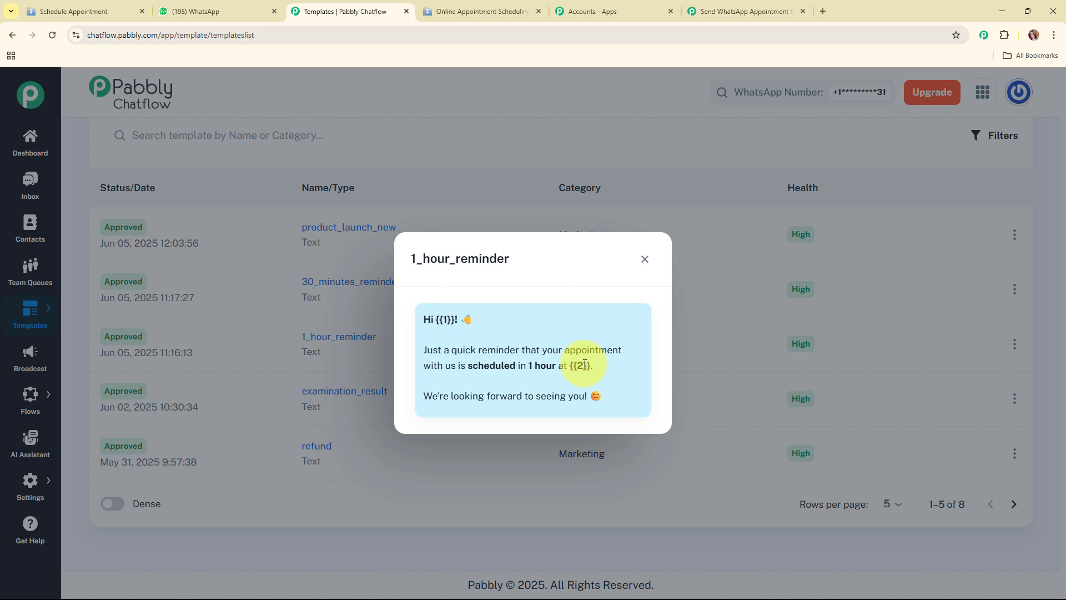
{"action": "left_click", "coordinate": [642, 259]}
{"action": "left_click", "coordinate": [337, 281]}
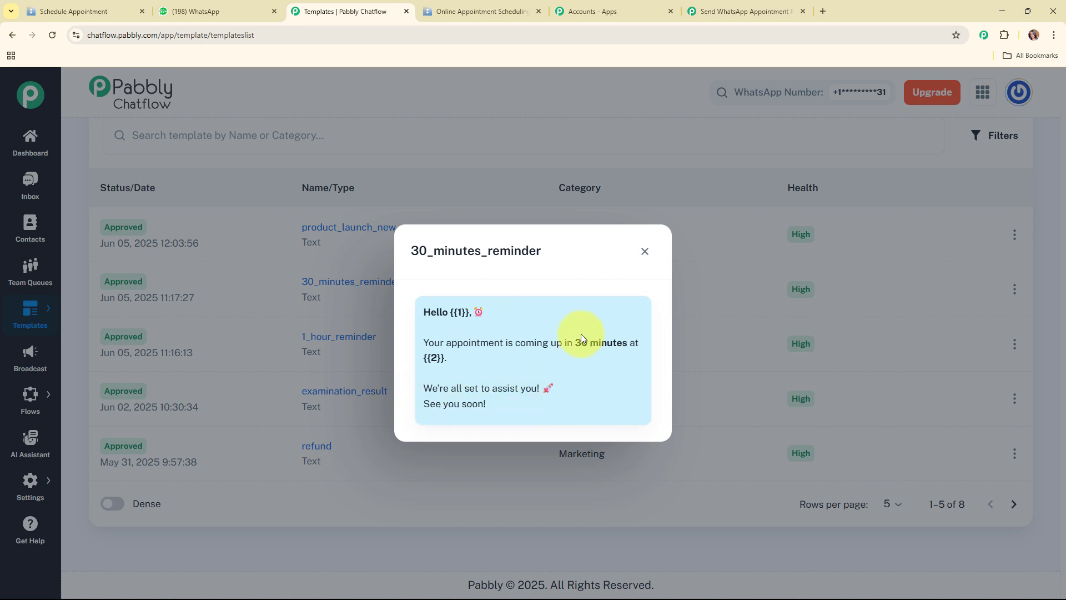
{"action": "left_click", "coordinate": [643, 252]}
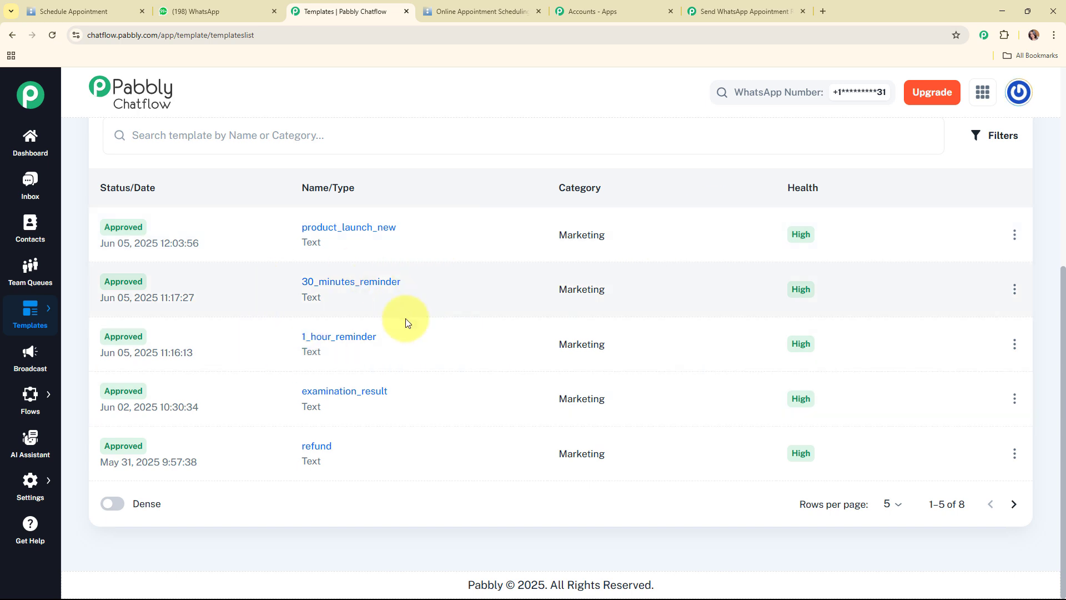
Set the fifth step to Pabbly Chatflow's Send Template Message and connect the Chatflow account
{"action": "left_click", "coordinate": [730, 7]}
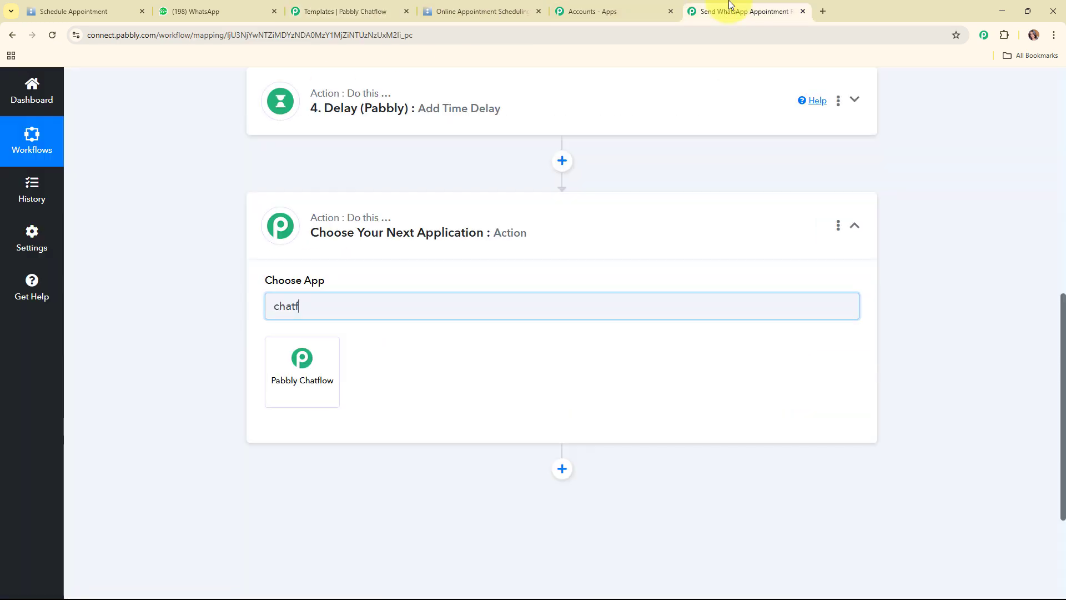
{"action": "left_click", "coordinate": [313, 383]}
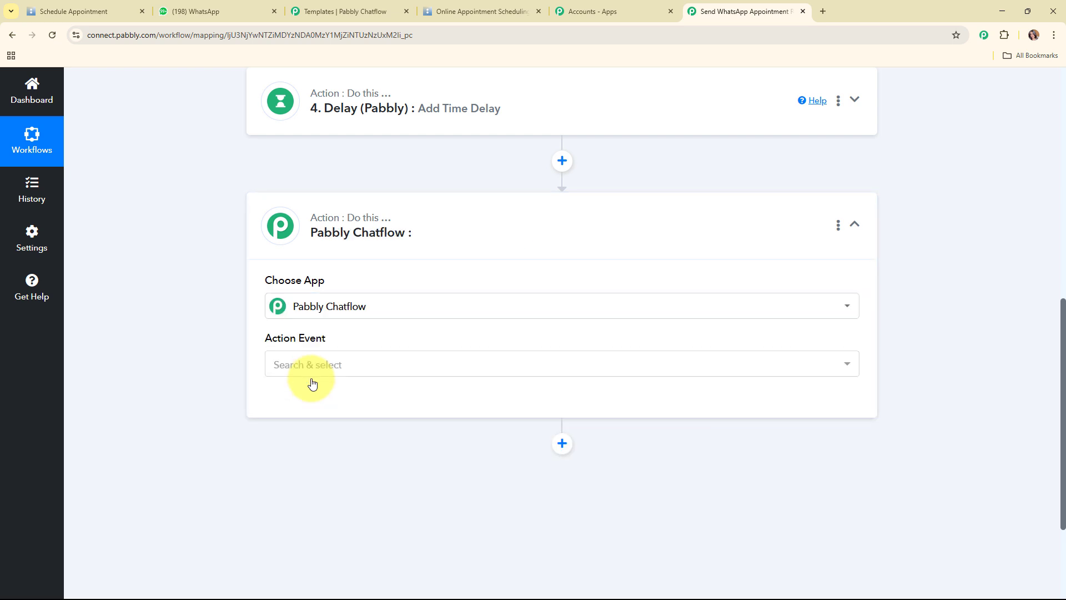
{"action": "left_click", "coordinate": [310, 364]}
{"action": "scroll", "coordinate": [383, 239], "scroll_direction": "down", "scroll_amount": 3}
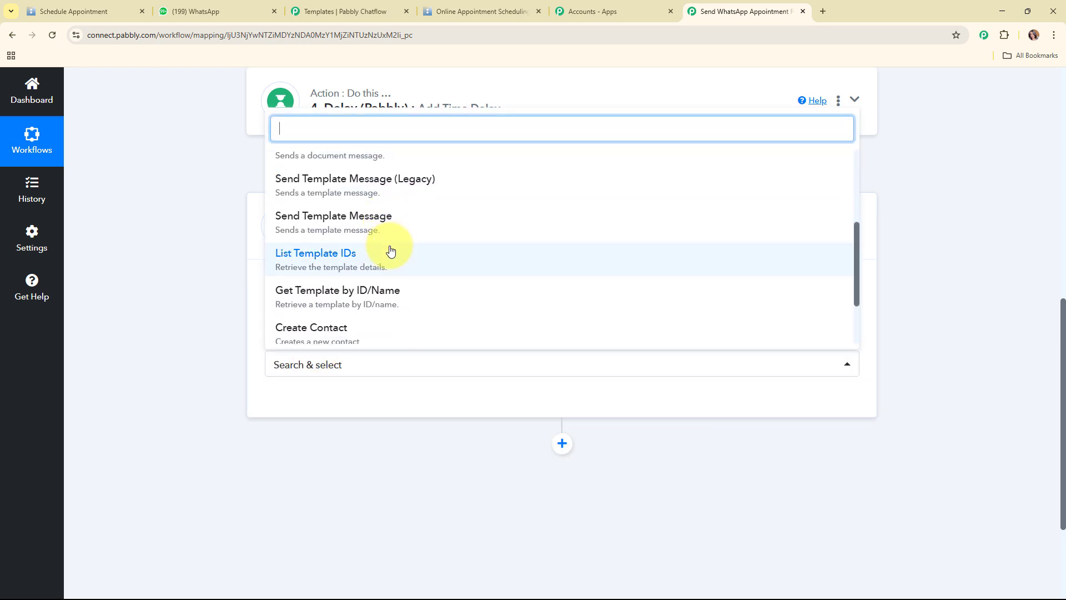
{"action": "left_click", "coordinate": [383, 220]}
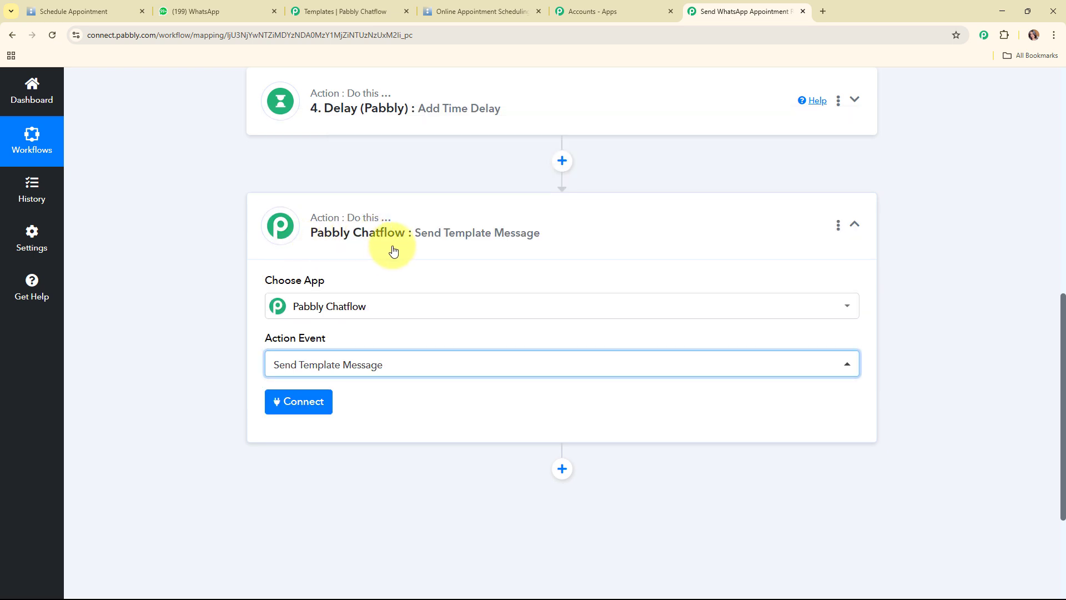
{"action": "left_click", "coordinate": [307, 404]}
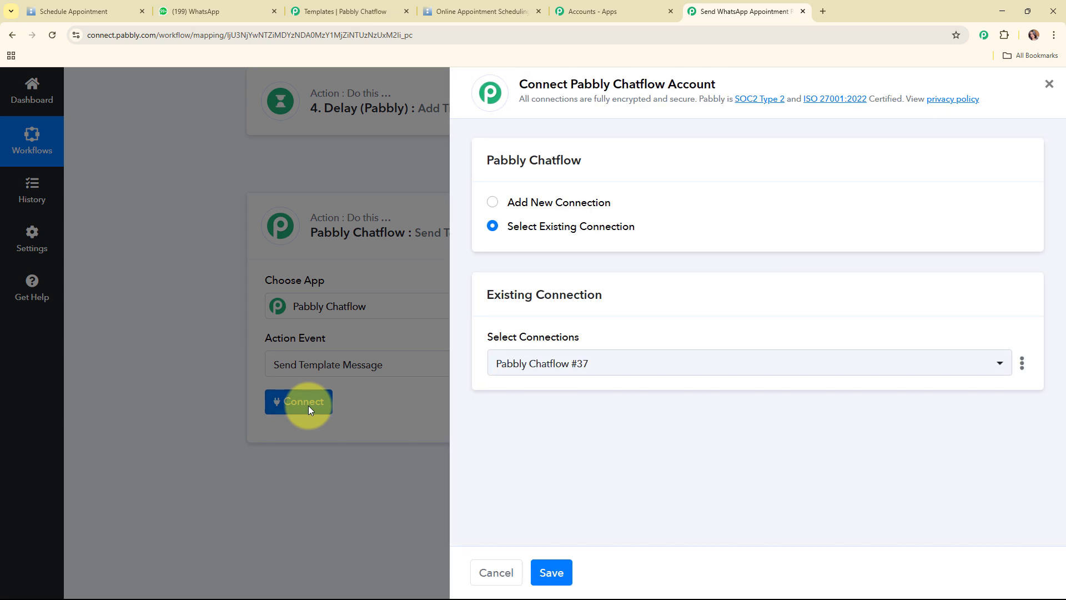
Start a new Chatflow connection, Pabbly Chatflow #38, and find the API token instructions
{"action": "left_click", "coordinate": [493, 202]}
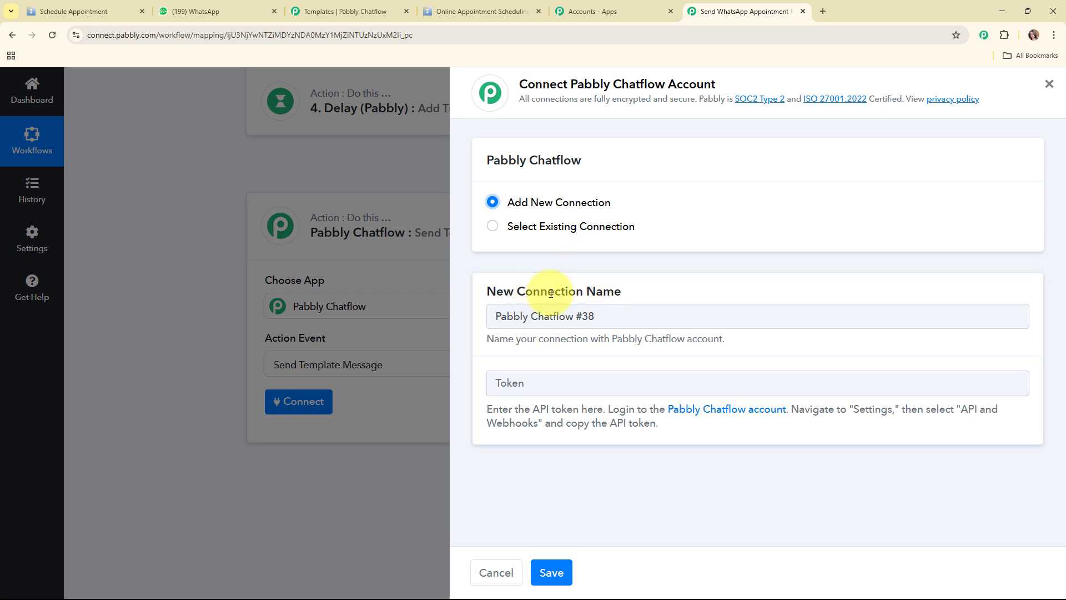
{"action": "left_click_drag", "start_coordinate": [489, 404], "coordinate": [725, 440]}
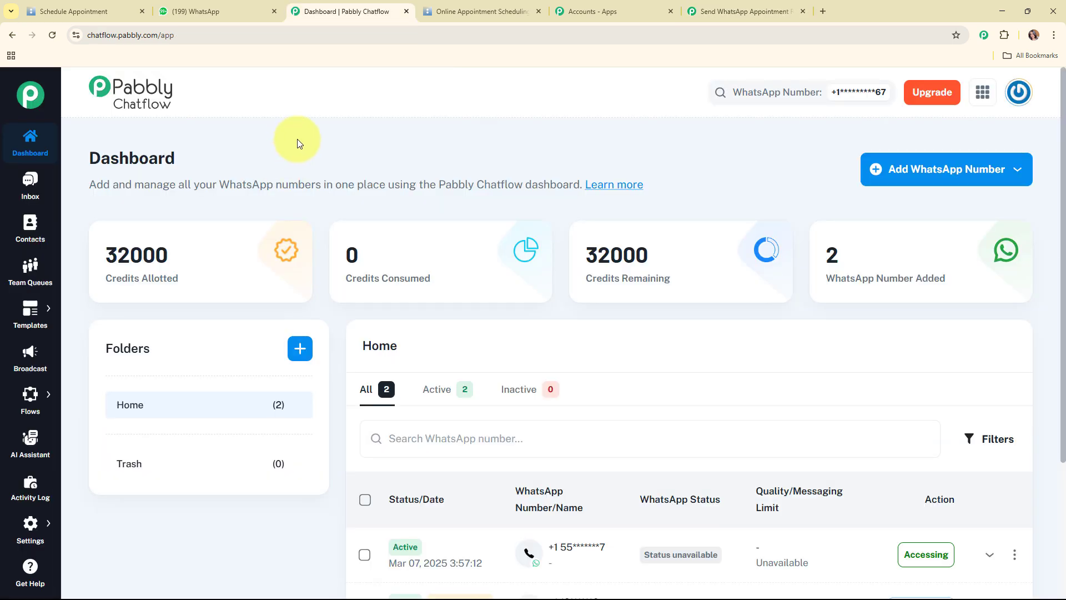
Generate a new API token on Chatflow's API & Webhooks settings page and copy it
{"action": "left_click", "coordinate": [30, 525]}
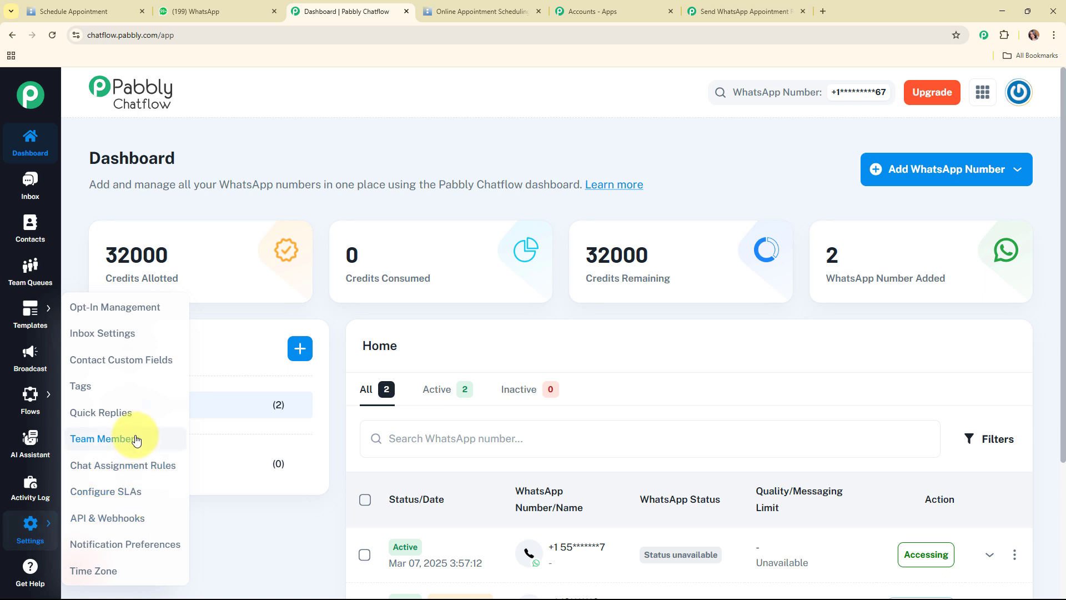
{"action": "left_click", "coordinate": [120, 518]}
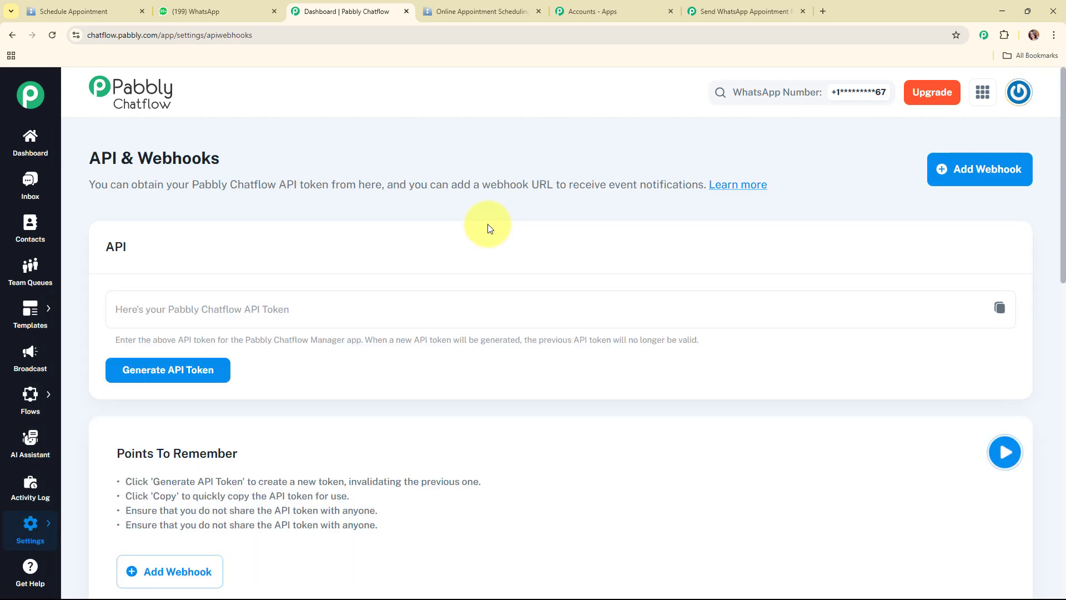
{"action": "left_click", "coordinate": [220, 371]}
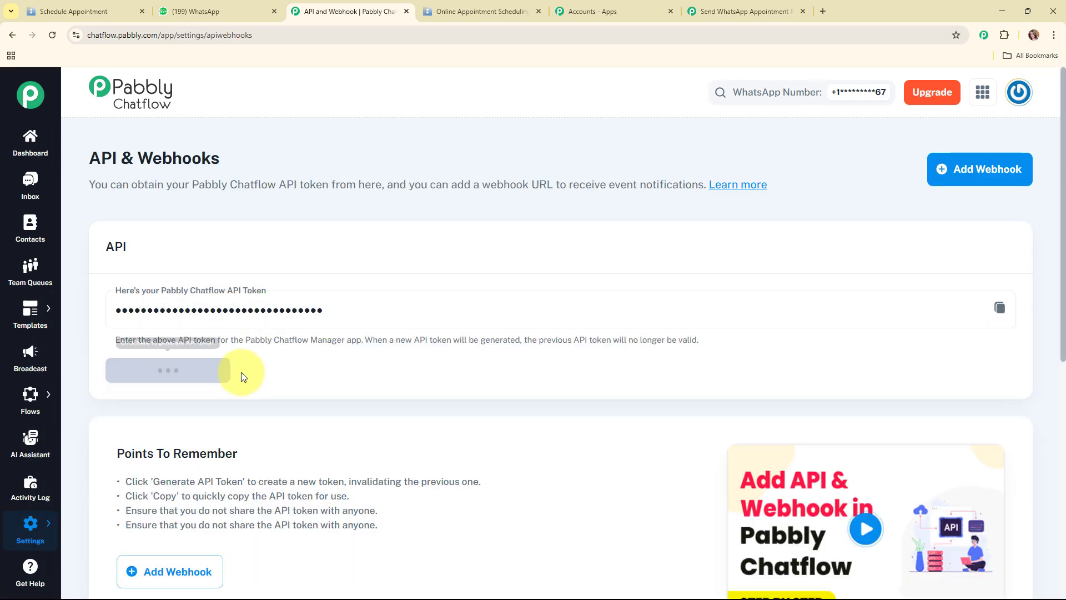
{"action": "left_click", "coordinate": [999, 311]}
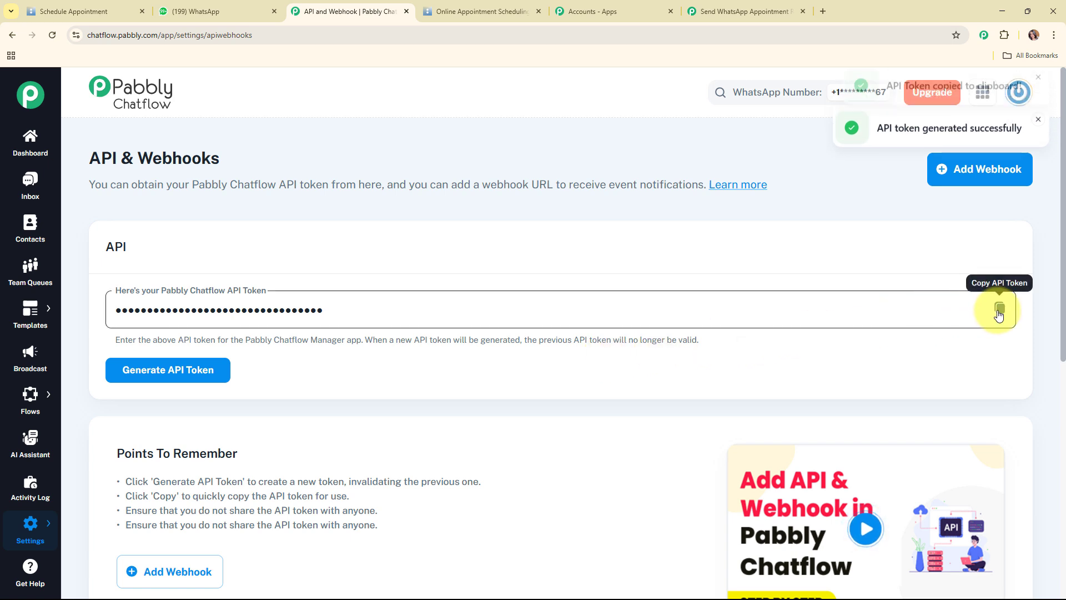
Paste the copied token into the Token field and save the Pabbly Chatflow connection
{"action": "left_click", "coordinate": [758, 7]}
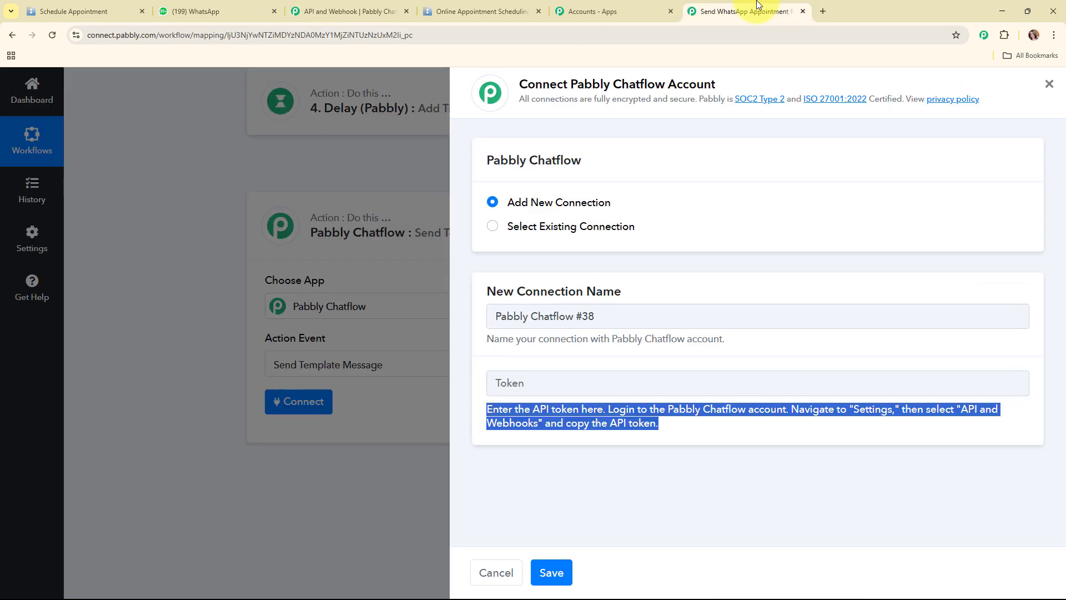
{"action": "right_click", "coordinate": [590, 383]}
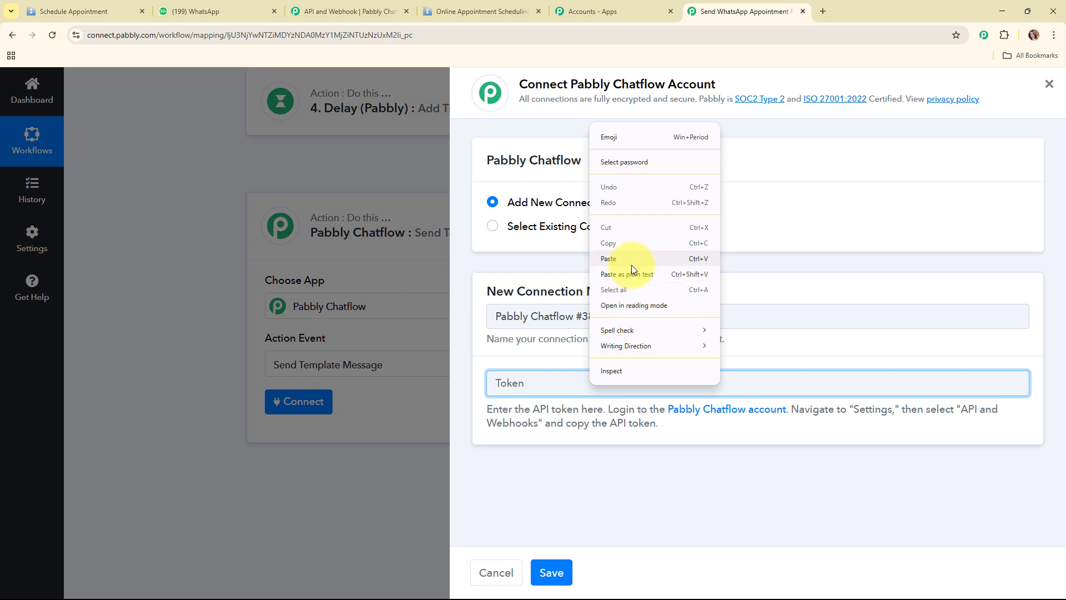
{"action": "left_click", "coordinate": [611, 259]}
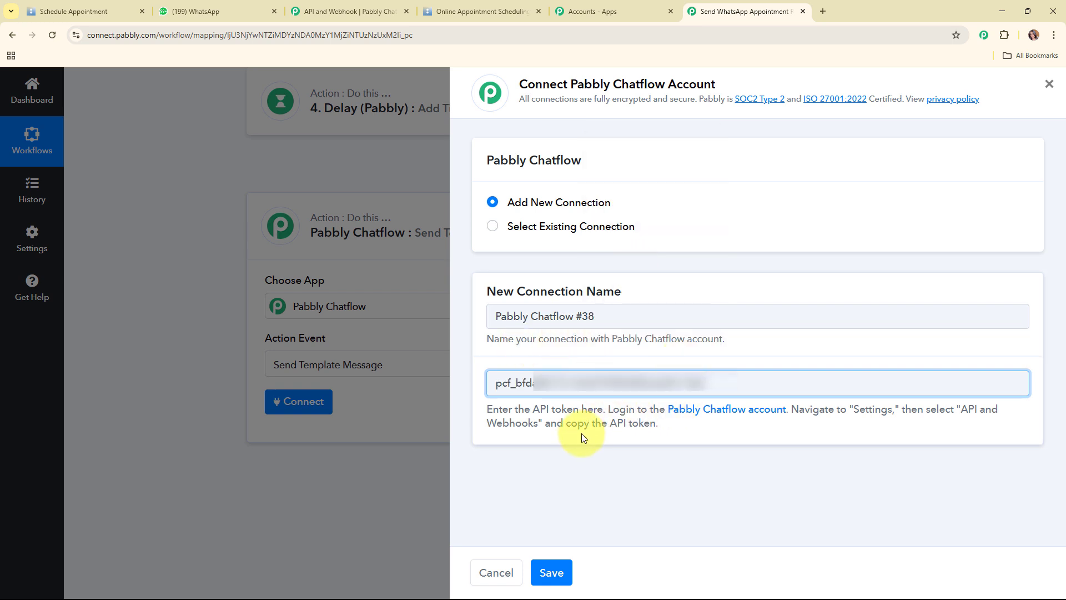
{"action": "left_click", "coordinate": [555, 572]}
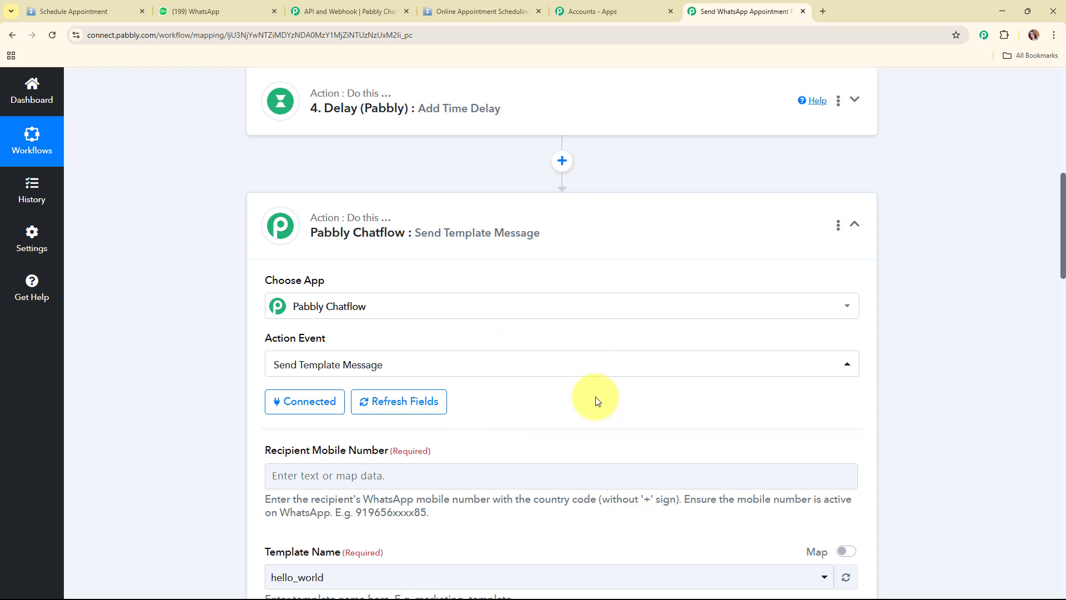
Map Res2 Phone from Acuity Scheduling: New Appointment into Recipient Mobile Number
{"action": "scroll", "coordinate": [583, 300], "scroll_direction": "down", "scroll_amount": 3}
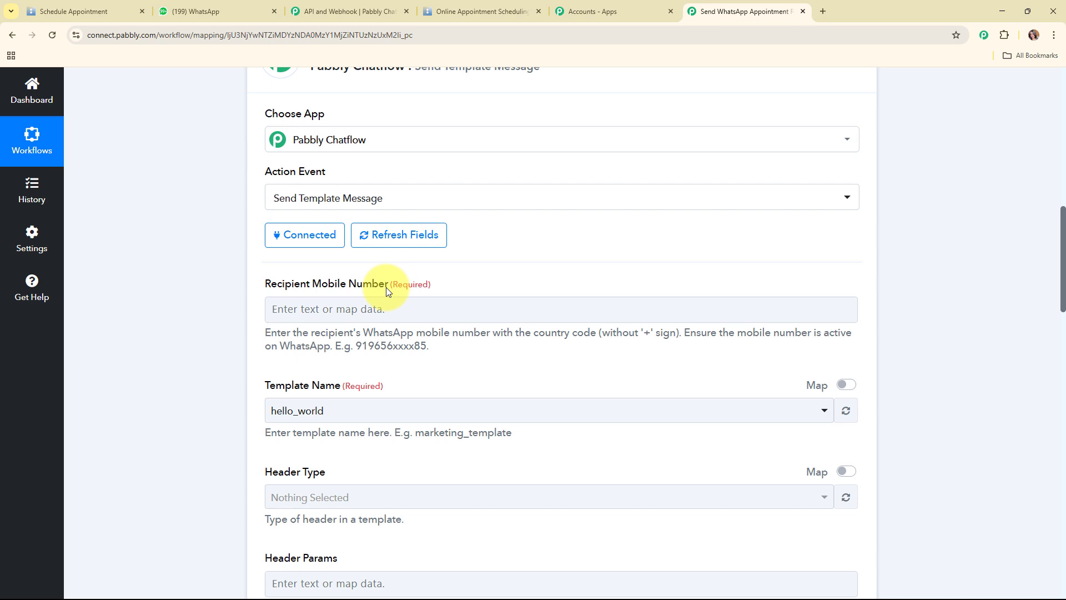
{"action": "scroll", "coordinate": [480, 283], "scroll_direction": "down", "scroll_amount": 3}
{"action": "left_click", "coordinate": [315, 141]}
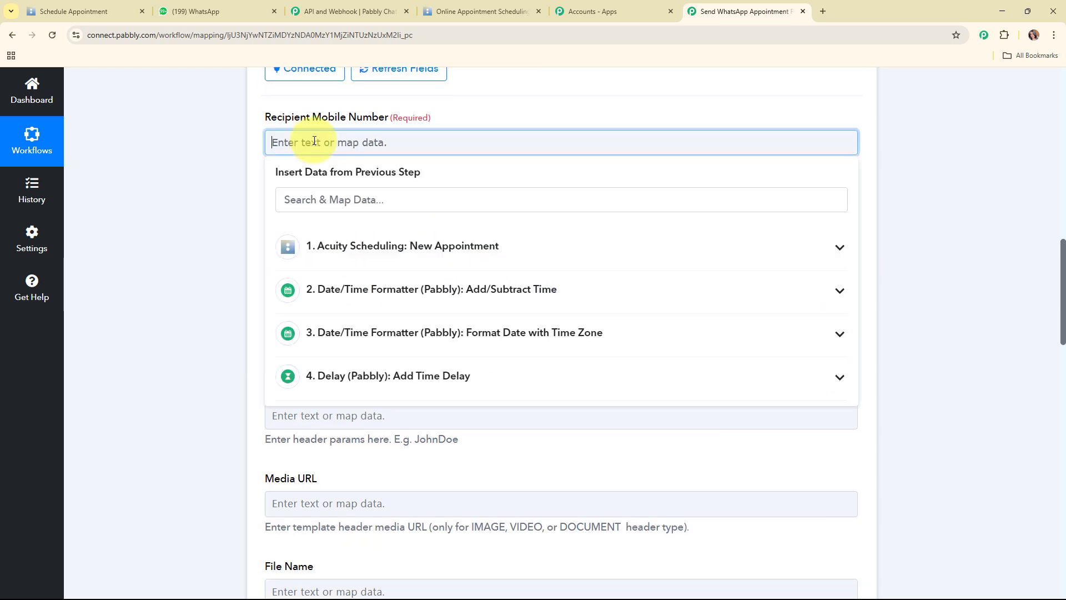
{"action": "left_click", "coordinate": [436, 252]}
{"action": "left_click", "coordinate": [423, 369]}
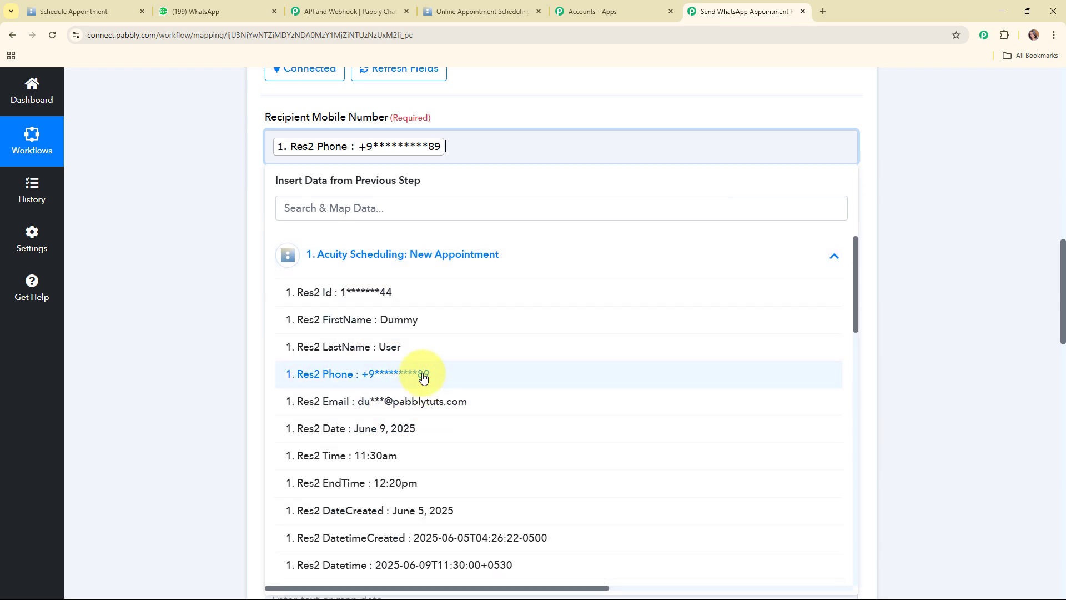
{"action": "left_click", "coordinate": [229, 214]}
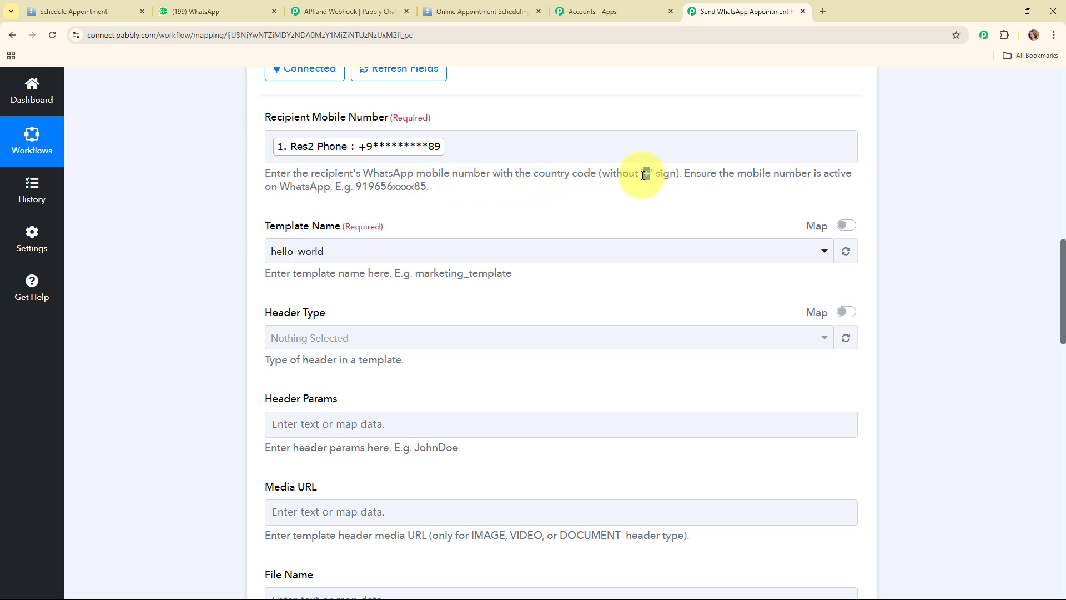
{"action": "left_click_drag", "start_coordinate": [639, 173], "coordinate": [651, 173]}
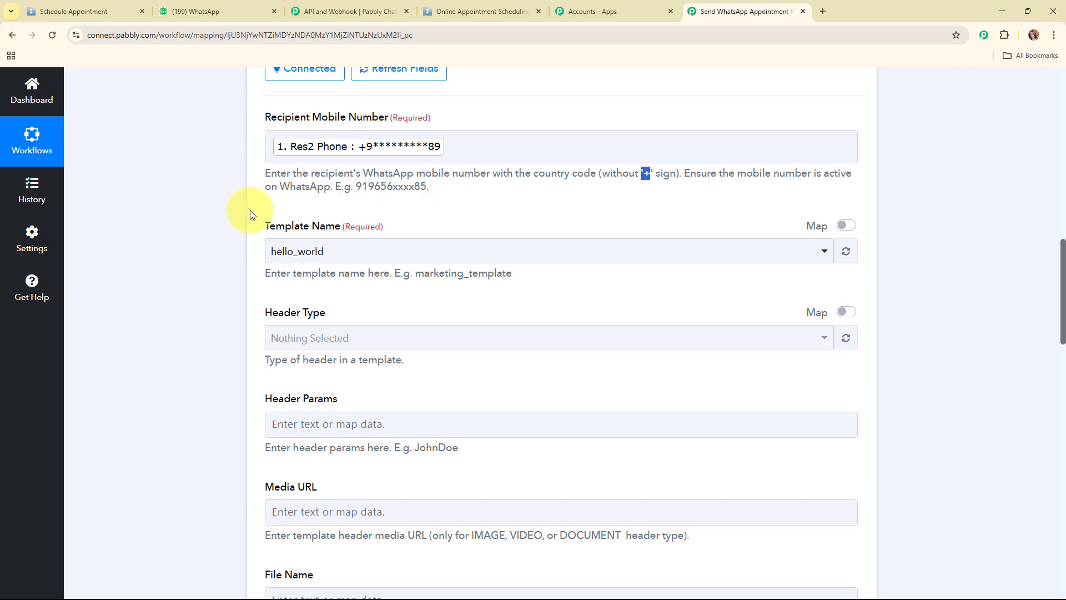
{"action": "left_click", "coordinate": [359, 205]}
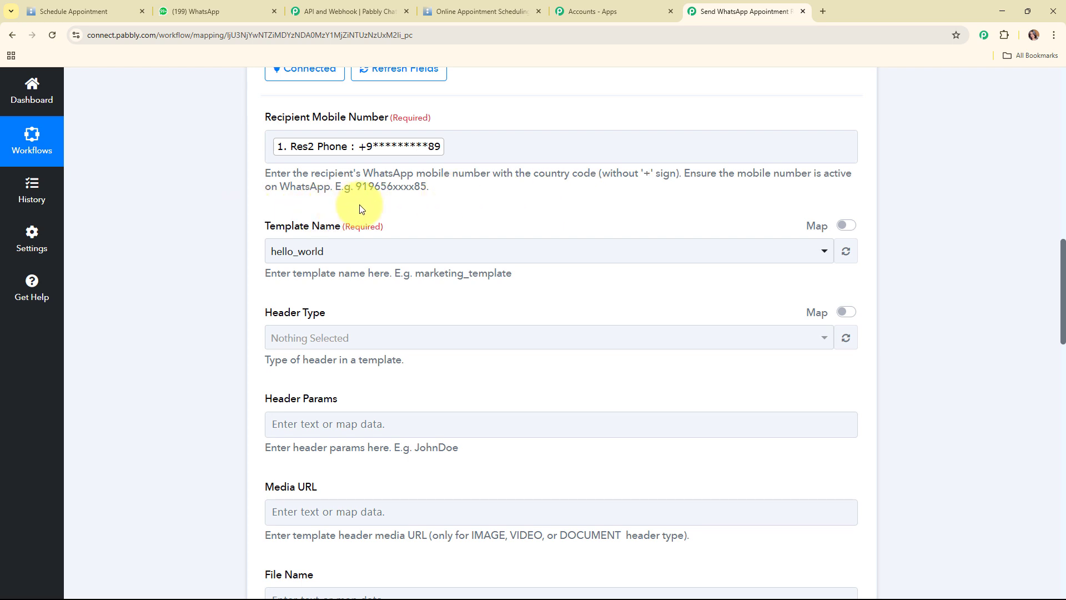
{"action": "left_click", "coordinate": [366, 150]}
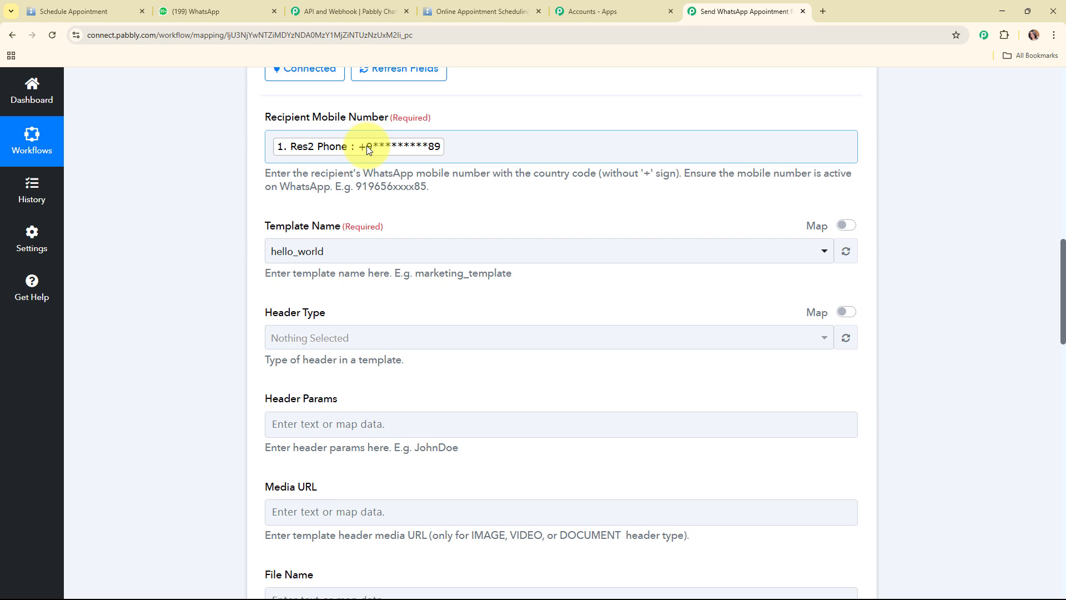
{"action": "scroll", "coordinate": [392, 195], "scroll_direction": "down", "scroll_amount": 1}
Pick the 1_hour_reminder template and bring its {{1}} Name and {{2}} Time fields into view
{"action": "left_click", "coordinate": [392, 198]}
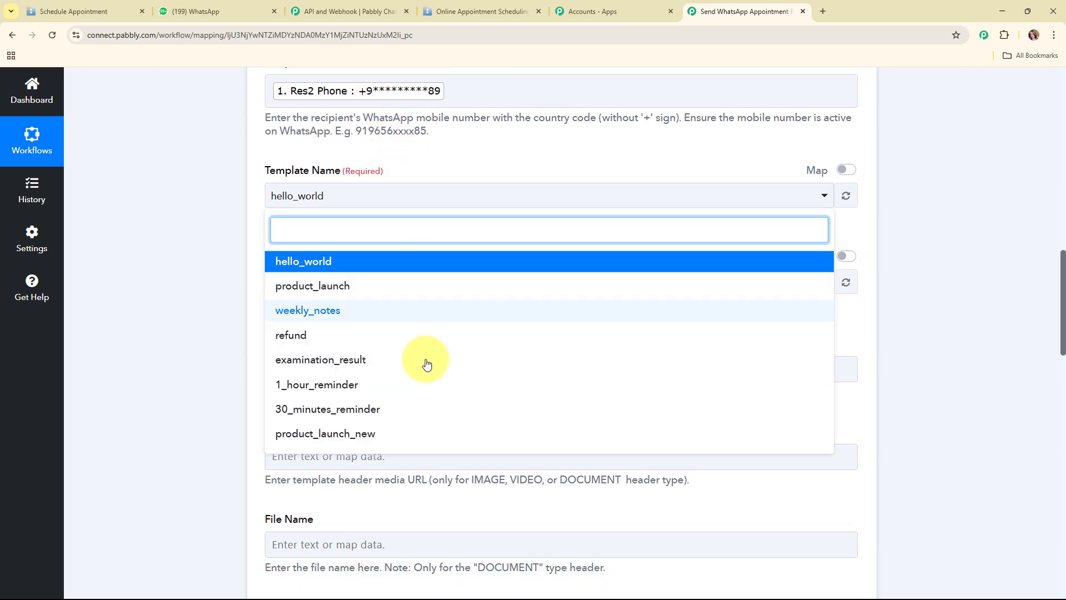
{"action": "left_click", "coordinate": [425, 384]}
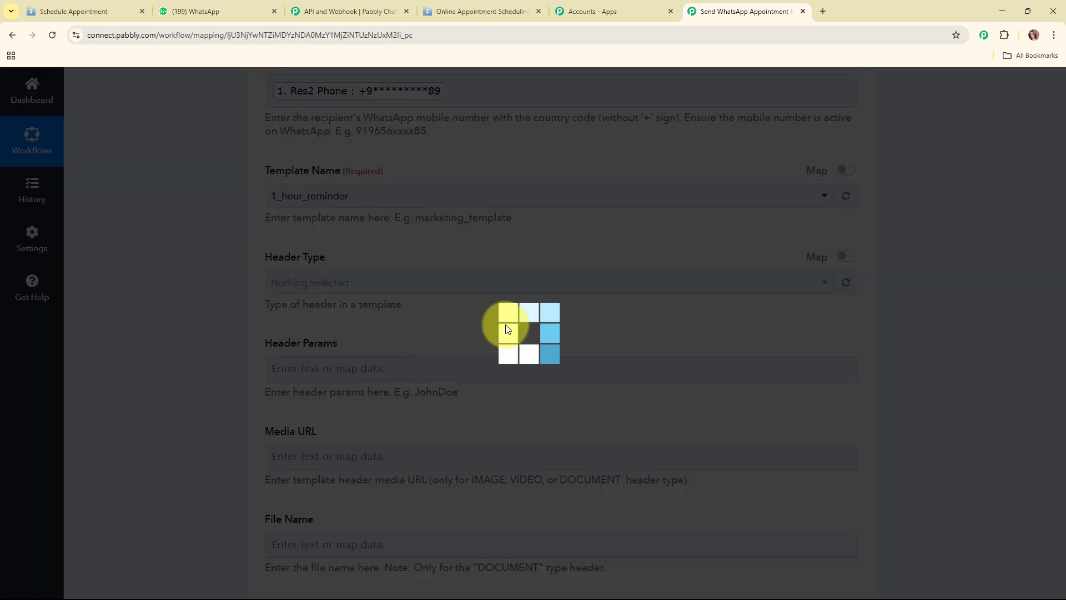
{"action": "scroll", "coordinate": [764, 280], "scroll_direction": "down", "scroll_amount": 2}
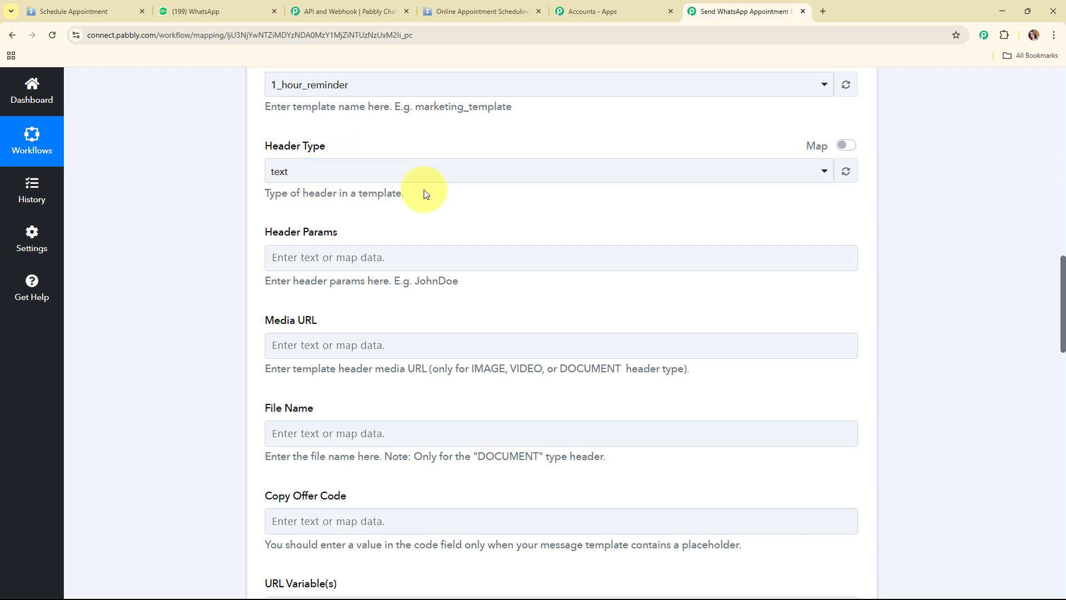
{"action": "scroll", "coordinate": [425, 193], "scroll_direction": "down", "scroll_amount": 1}
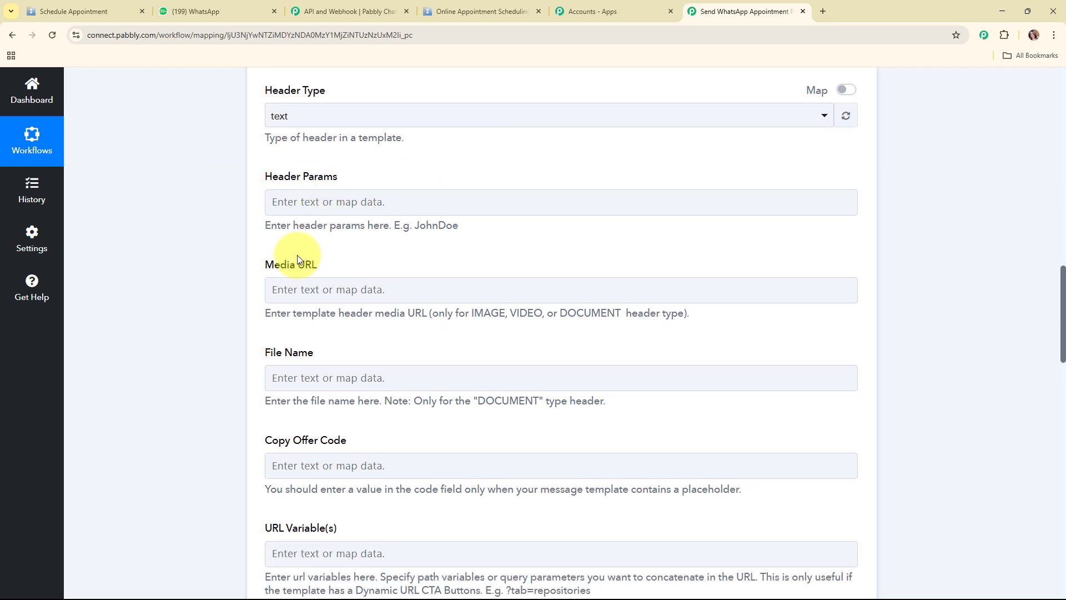
{"action": "scroll", "coordinate": [389, 374], "scroll_direction": "down", "scroll_amount": 3}
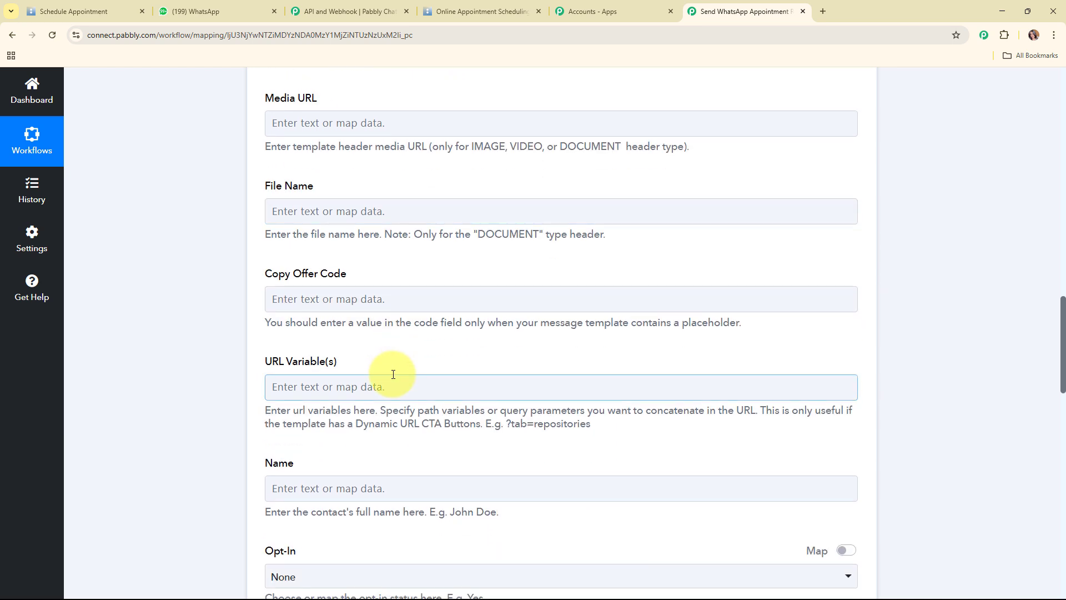
{"action": "scroll", "coordinate": [393, 374], "scroll_direction": "down", "scroll_amount": 3}
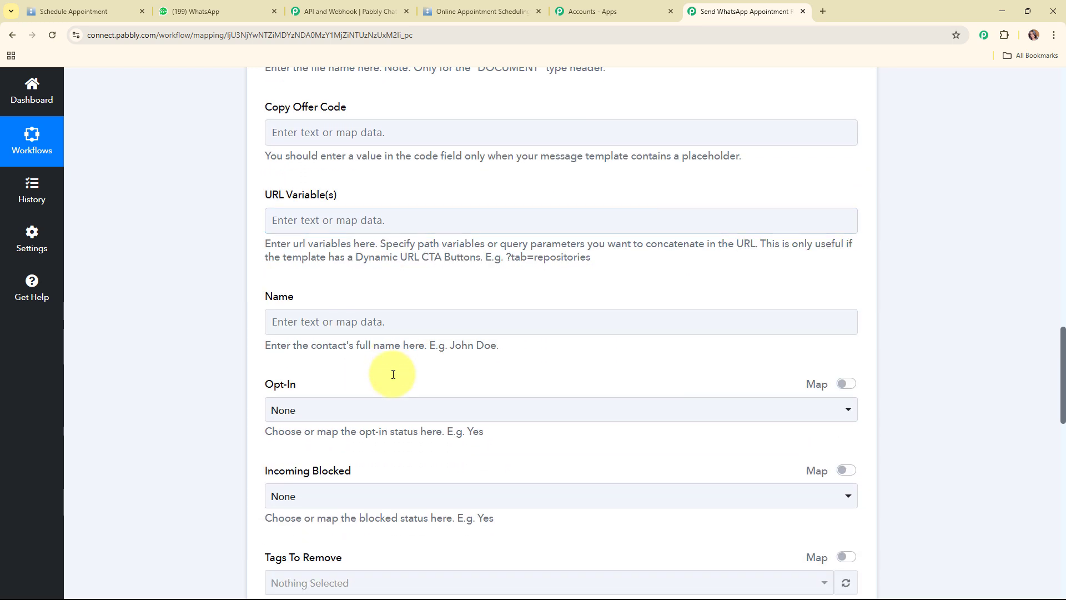
{"action": "scroll", "coordinate": [393, 378], "scroll_direction": "down", "scroll_amount": 3}
{"action": "scroll", "coordinate": [392, 374], "scroll_direction": "down", "scroll_amount": 10}
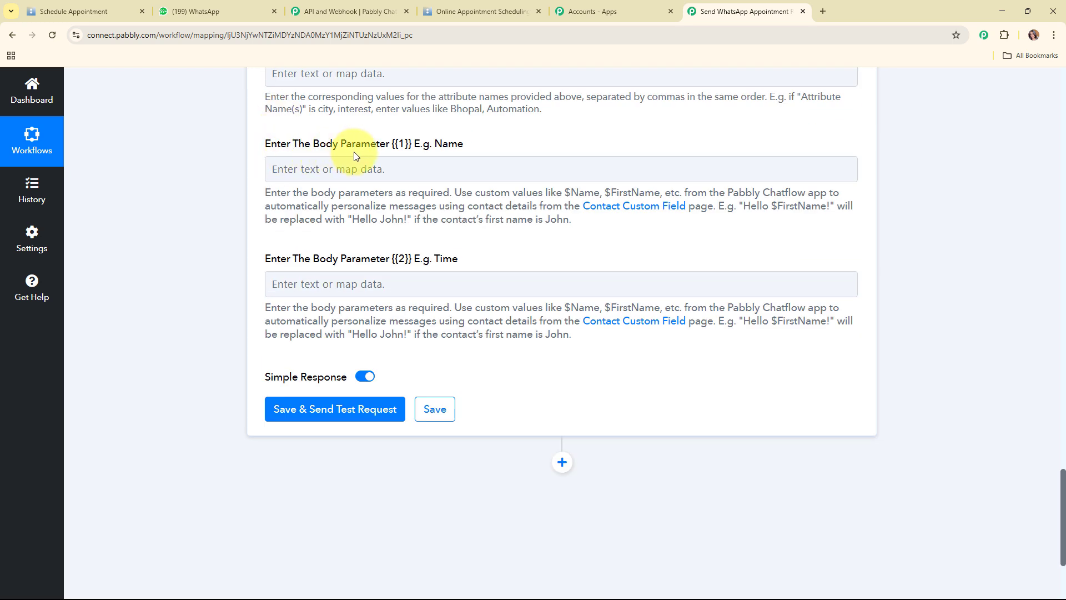
Map Res2 FirstName and Res2 LastName into body parameter {{1}} Name
{"action": "left_click", "coordinate": [325, 175]}
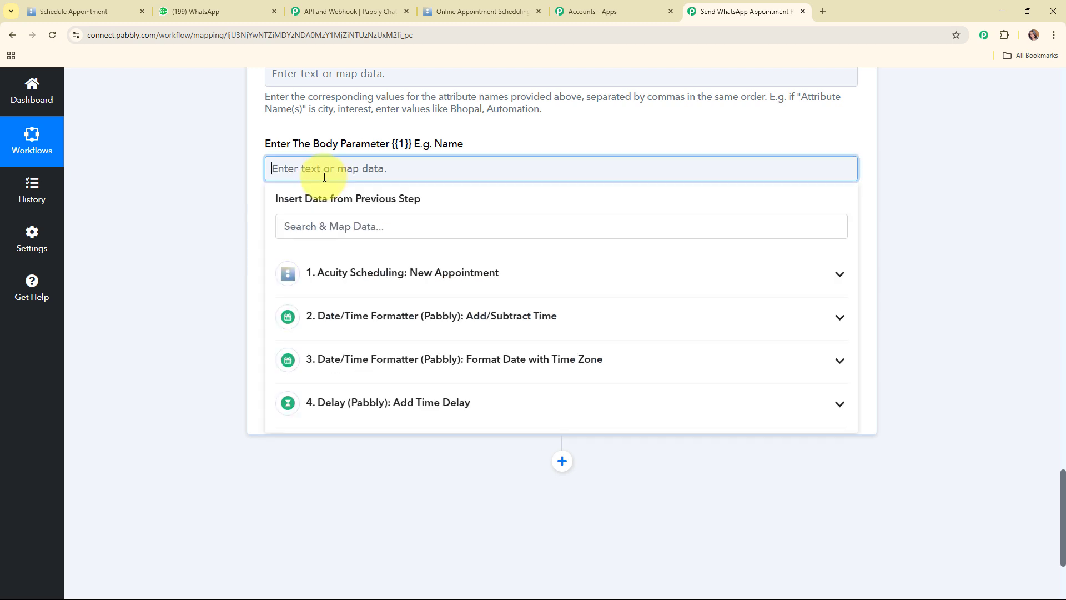
{"action": "left_click", "coordinate": [400, 275]}
{"action": "left_click", "coordinate": [387, 338]}
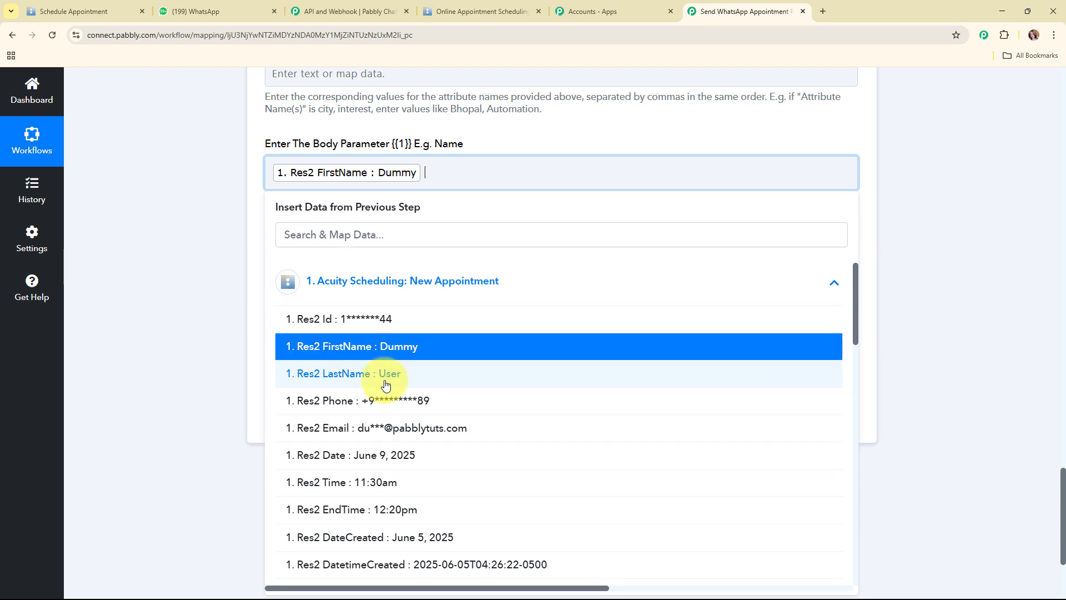
{"action": "left_click", "coordinate": [381, 365]}
{"action": "left_click", "coordinate": [143, 329]}
Map Res2 Time from Acuity Scheduling into body parameter {{2}} Time
{"action": "scroll", "coordinate": [287, 189], "scroll_direction": "down", "scroll_amount": 2}
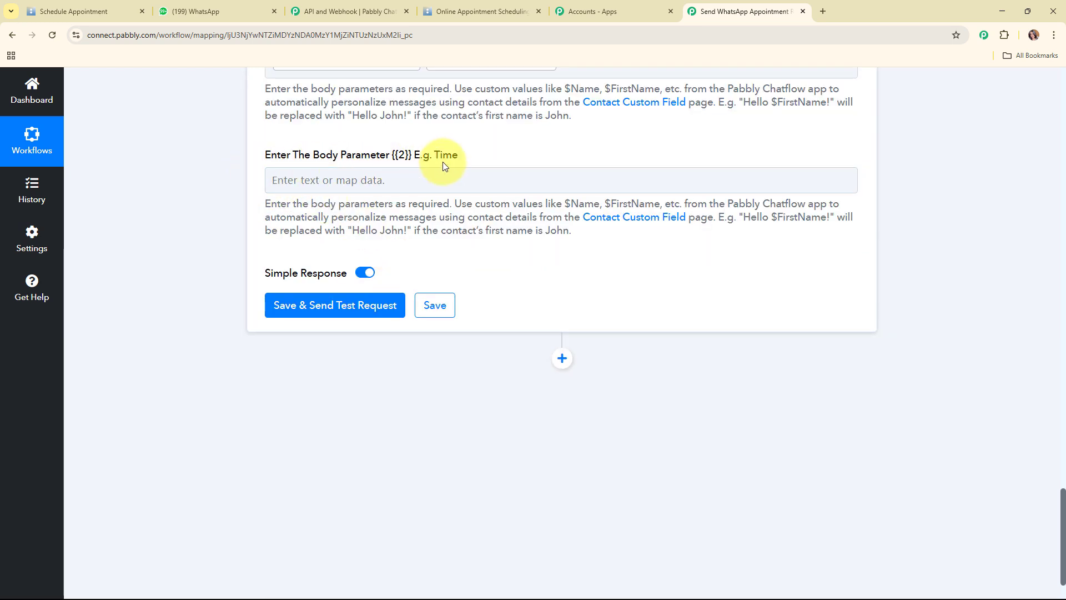
{"action": "left_click", "coordinate": [401, 177]}
{"action": "left_click", "coordinate": [400, 283]}
{"action": "scroll", "coordinate": [386, 407], "scroll_direction": "down", "scroll_amount": 3}
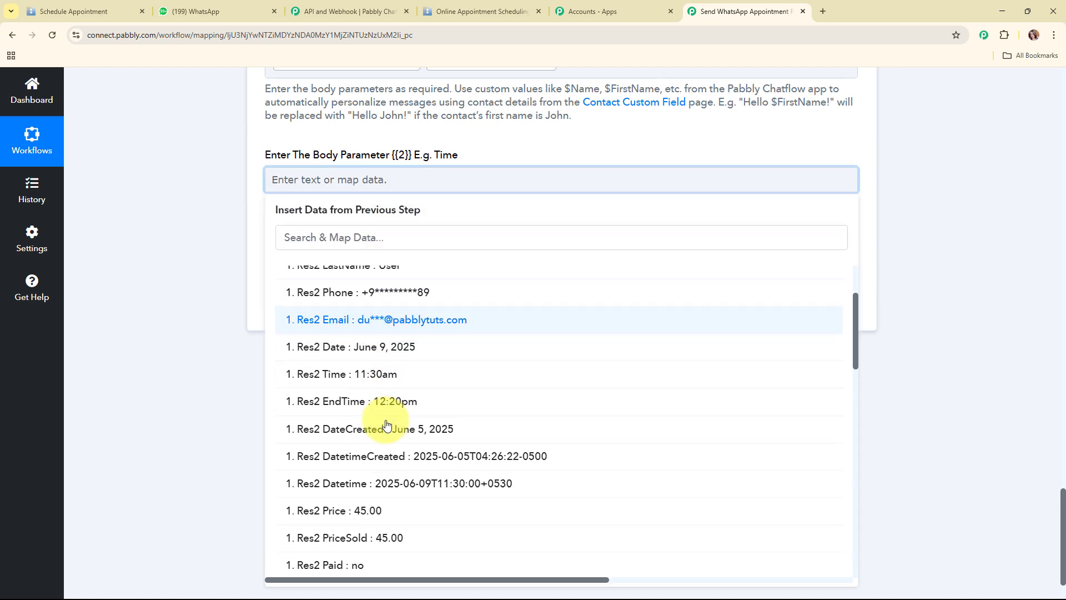
{"action": "left_click", "coordinate": [357, 378]}
{"action": "left_click", "coordinate": [150, 255]}
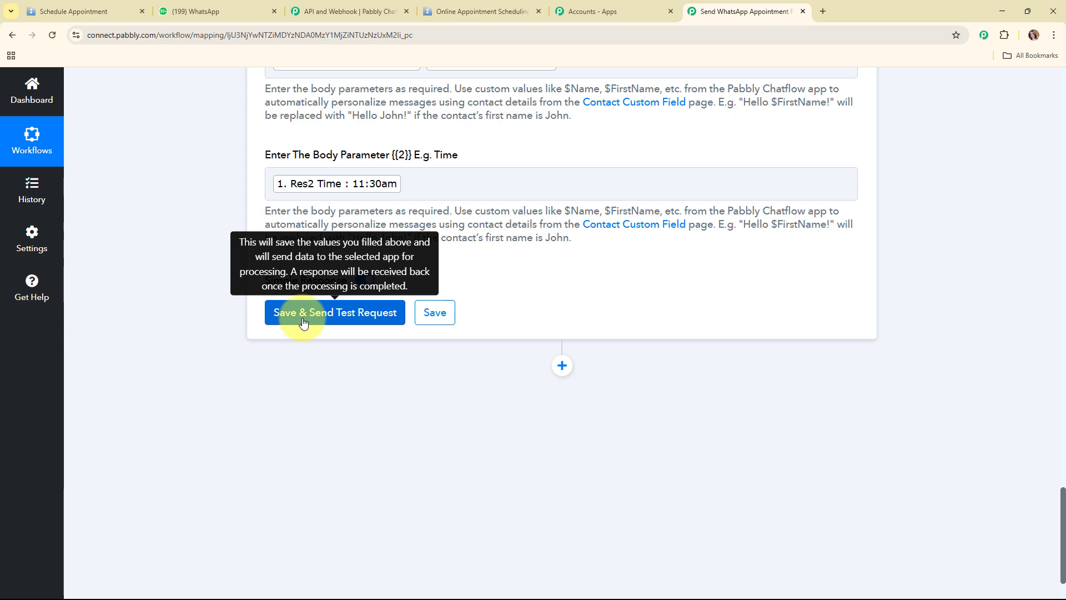
{"action": "scroll", "coordinate": [612, 308], "scroll_direction": "up", "scroll_amount": 10}
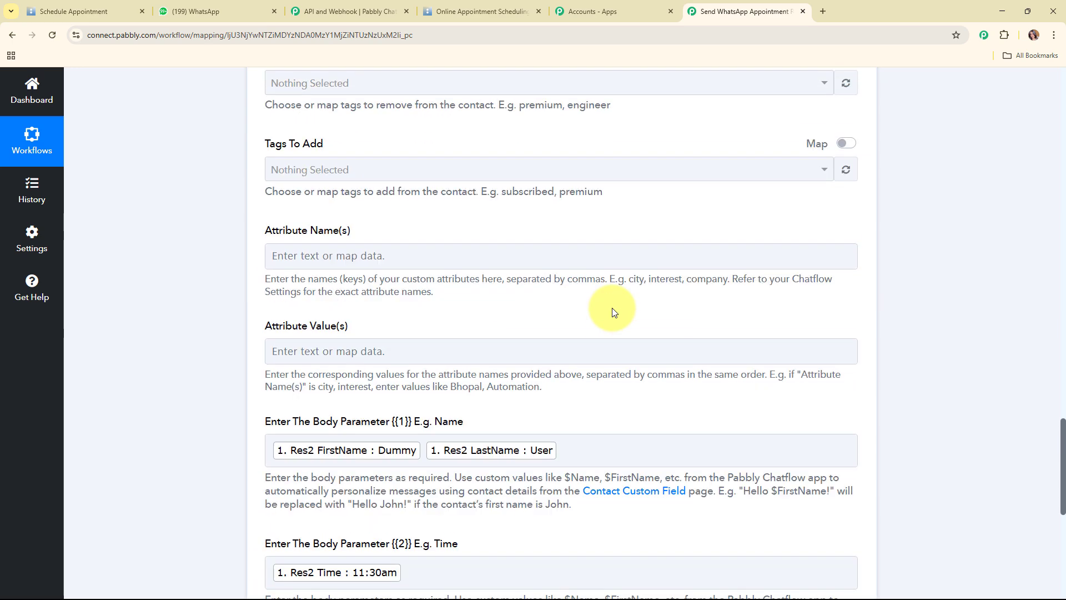
{"action": "scroll", "coordinate": [612, 311], "scroll_direction": "up", "scroll_amount": 10}
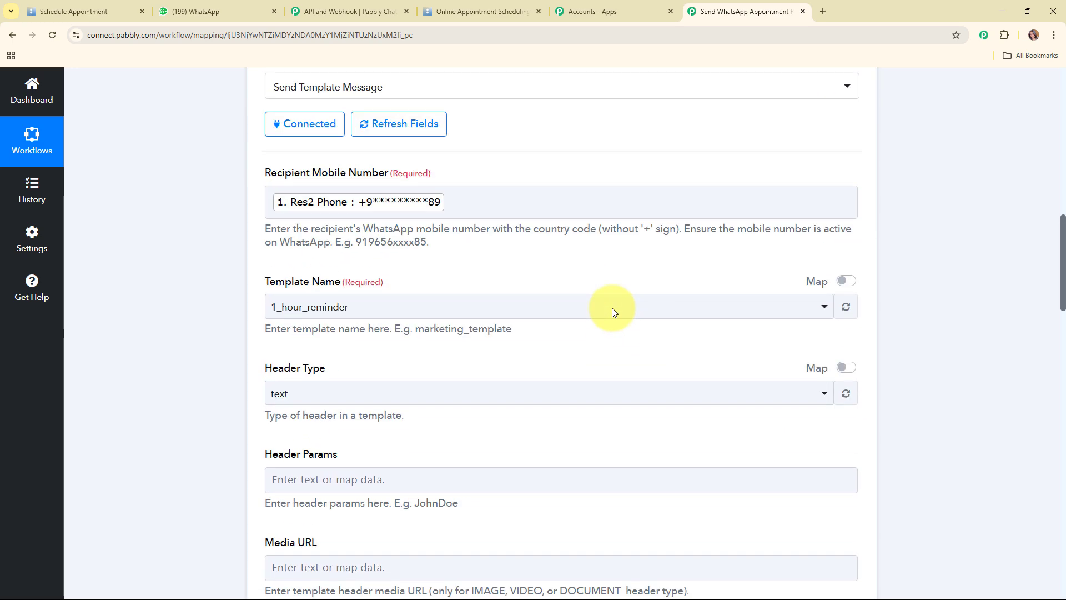
Delete the Res2 Phone chip from the Recipient Mobile Number field
{"action": "left_click", "coordinate": [526, 303]}
{"action": "key", "text": "BackSpace"}
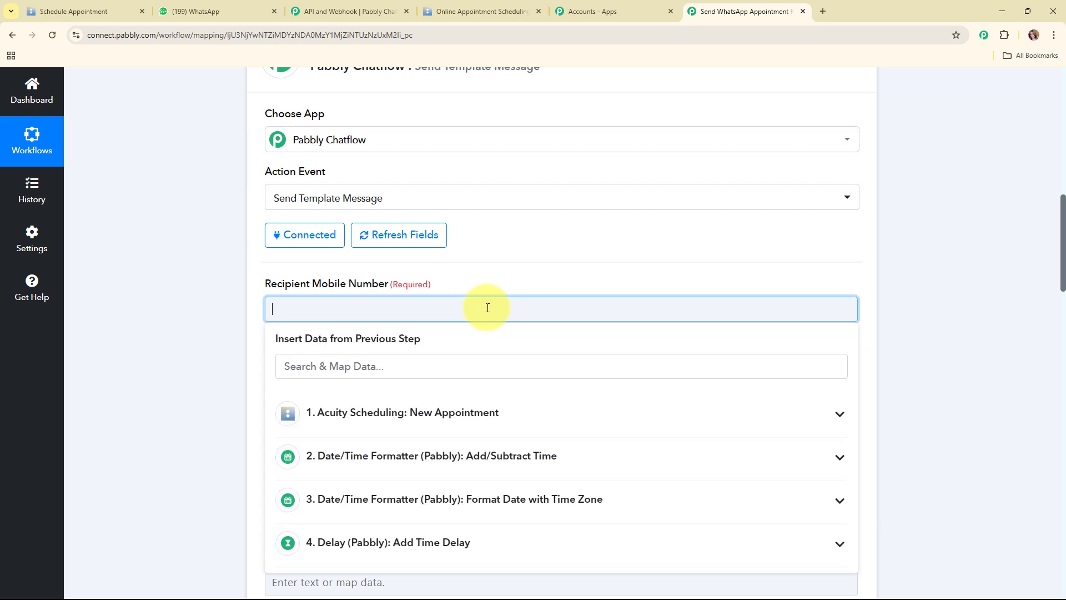
{"action": "left_click", "coordinate": [532, 276]}
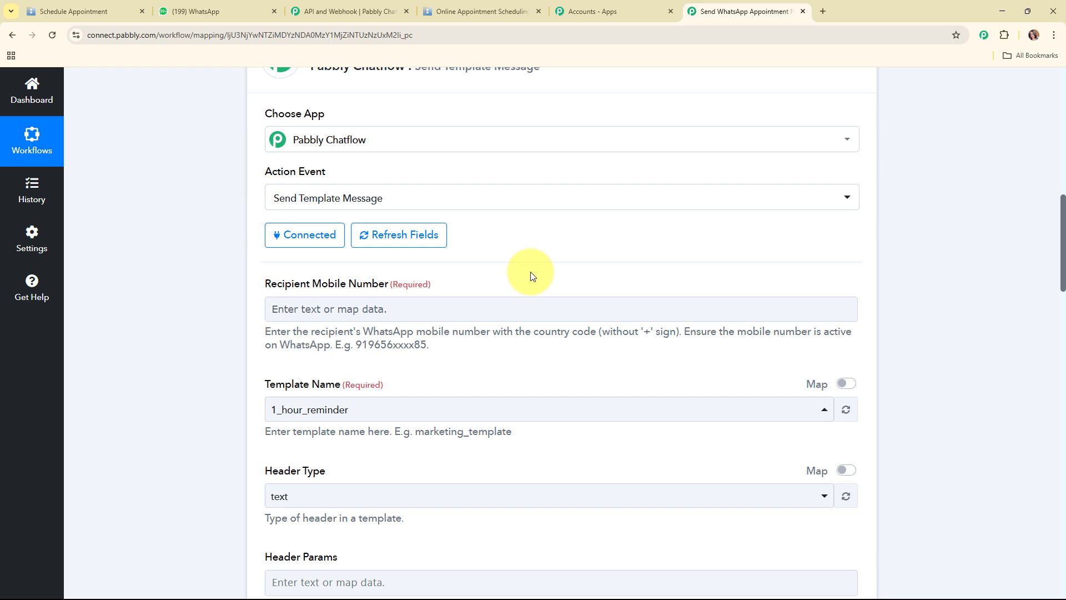
Save the step and send a test request, which reports 'Message sent'
{"action": "scroll", "coordinate": [530, 272], "scroll_direction": "down", "scroll_amount": 5}
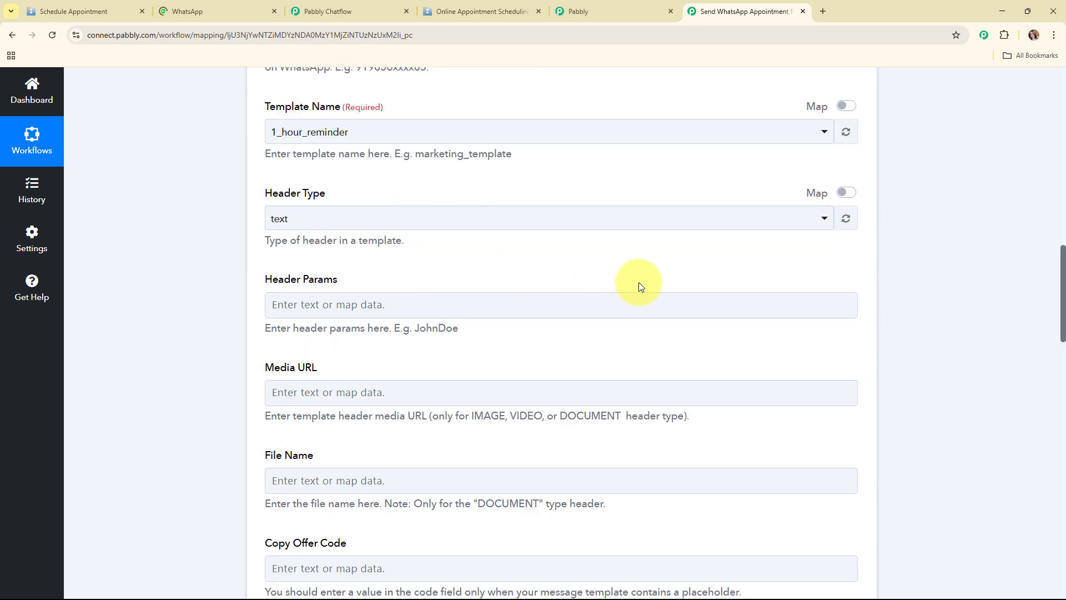
{"action": "scroll", "coordinate": [641, 281], "scroll_direction": "down", "scroll_amount": 14}
{"action": "scroll", "coordinate": [641, 281], "scroll_direction": "down", "scroll_amount": 11}
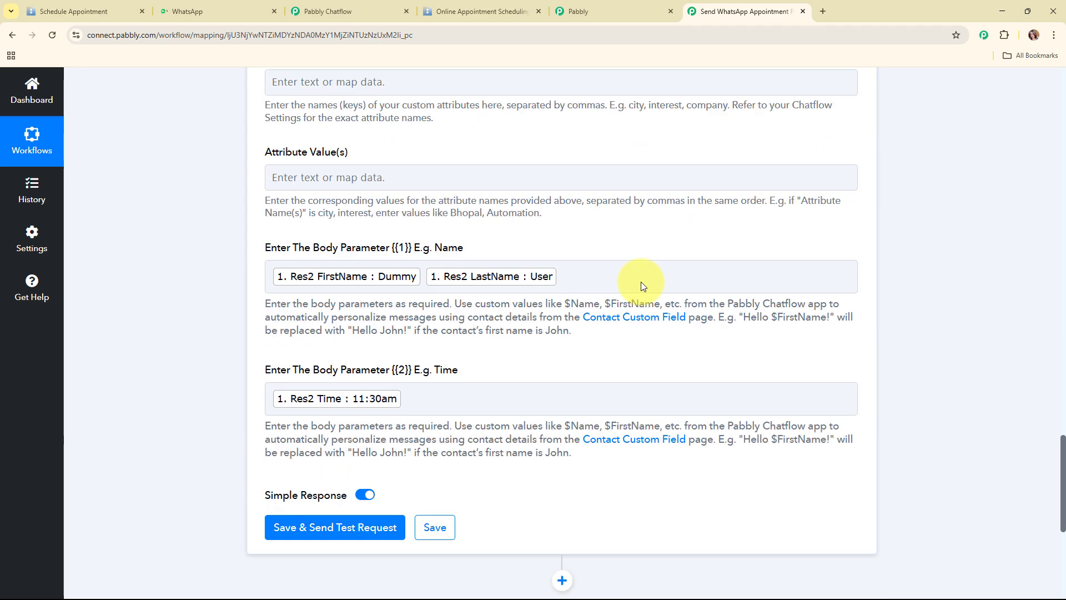
{"action": "left_click", "coordinate": [345, 233]}
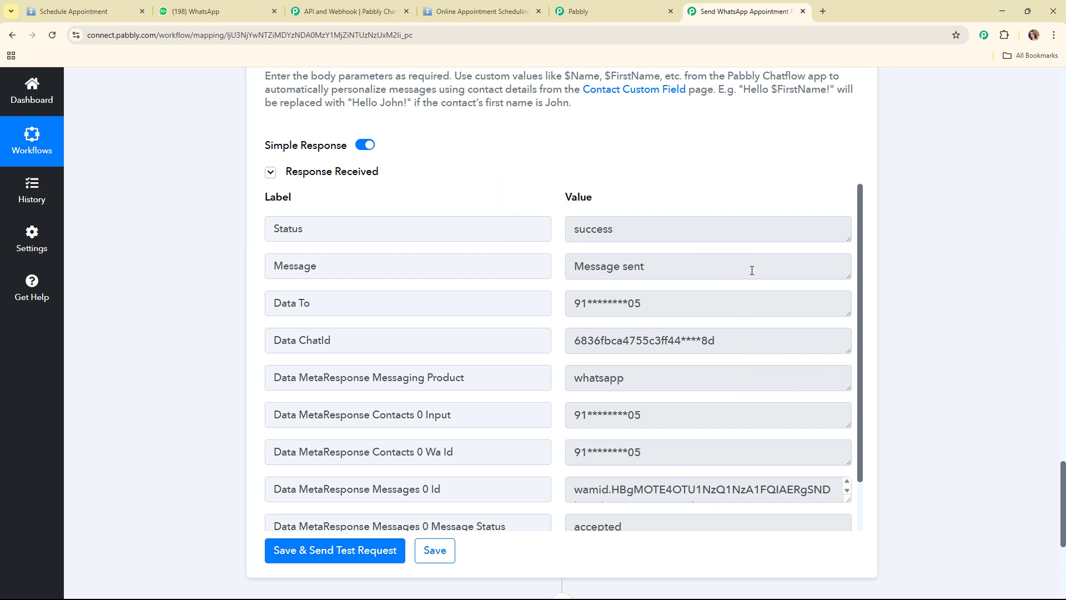
Switch to WhatsApp Web to see the 1-hour reminder for the 11:30am appointment
{"action": "left_click", "coordinate": [257, 5]}
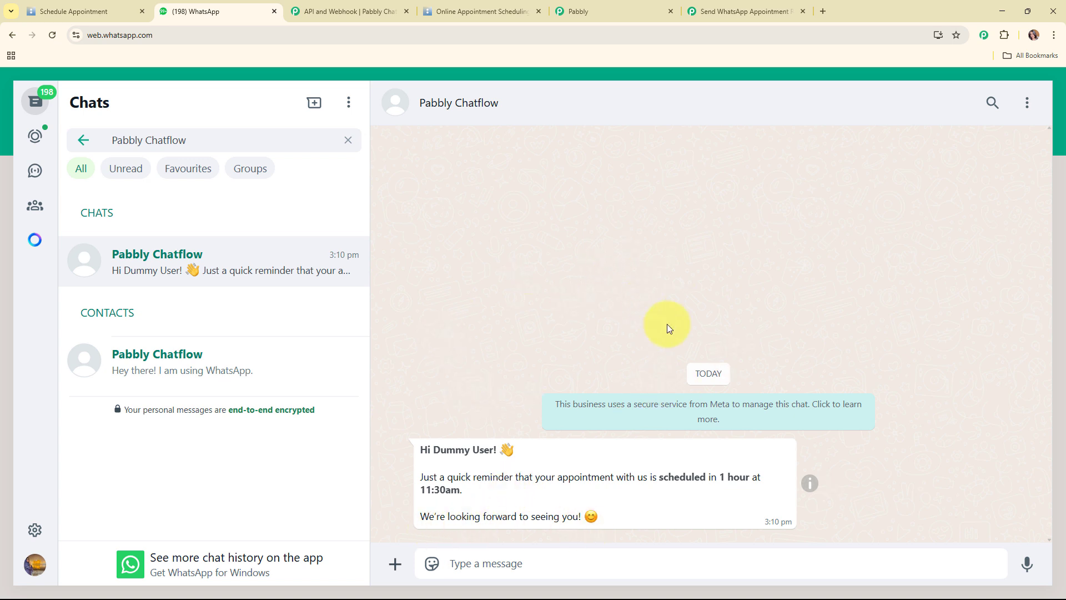
Add a Date/Time Formatter step with the Add/Subtract Time event after step 5
{"action": "left_click", "coordinate": [738, 8]}
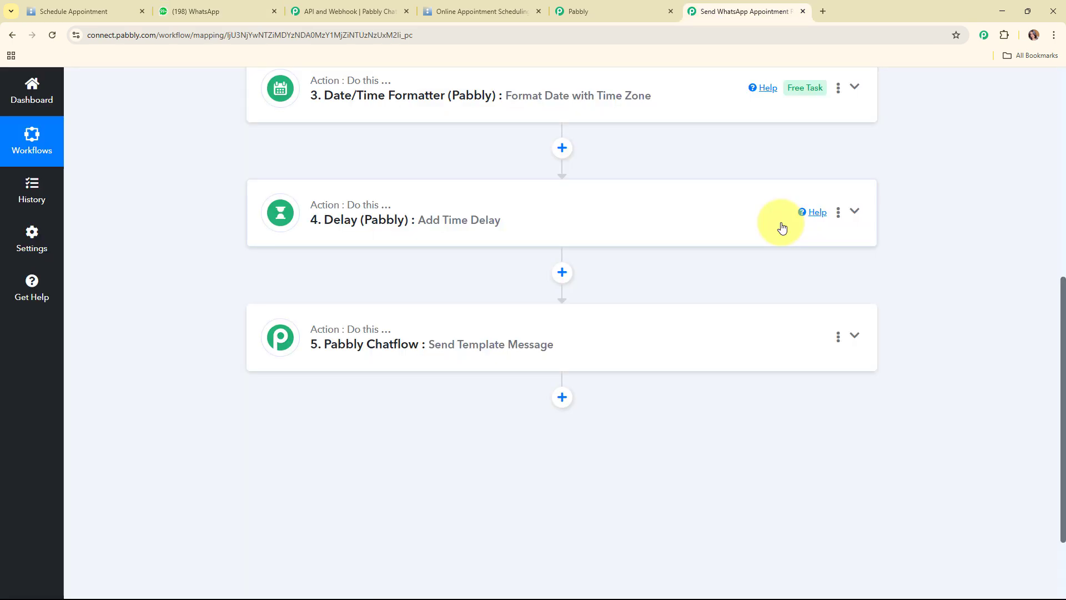
{"action": "scroll", "coordinate": [778, 226], "scroll_direction": "up", "scroll_amount": 3}
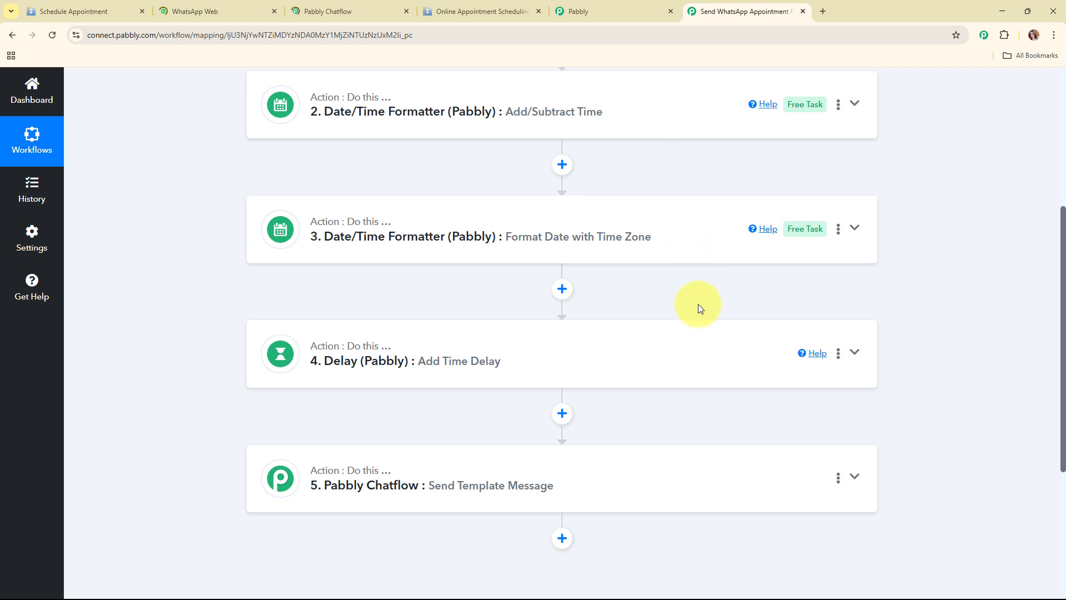
{"action": "scroll", "coordinate": [698, 305], "scroll_direction": "down", "scroll_amount": 4}
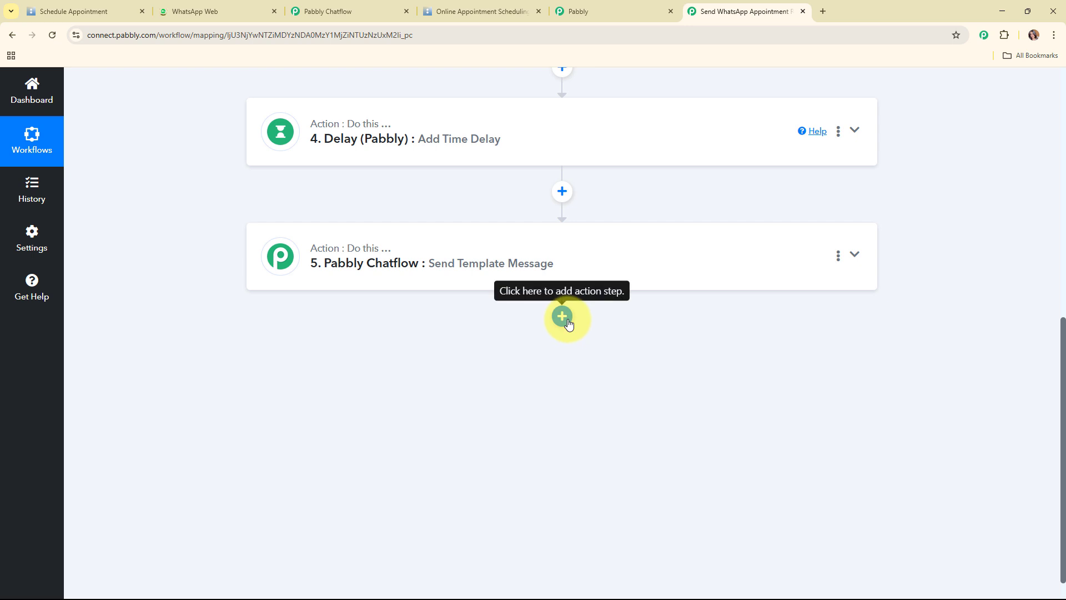
{"action": "left_click", "coordinate": [565, 320]}
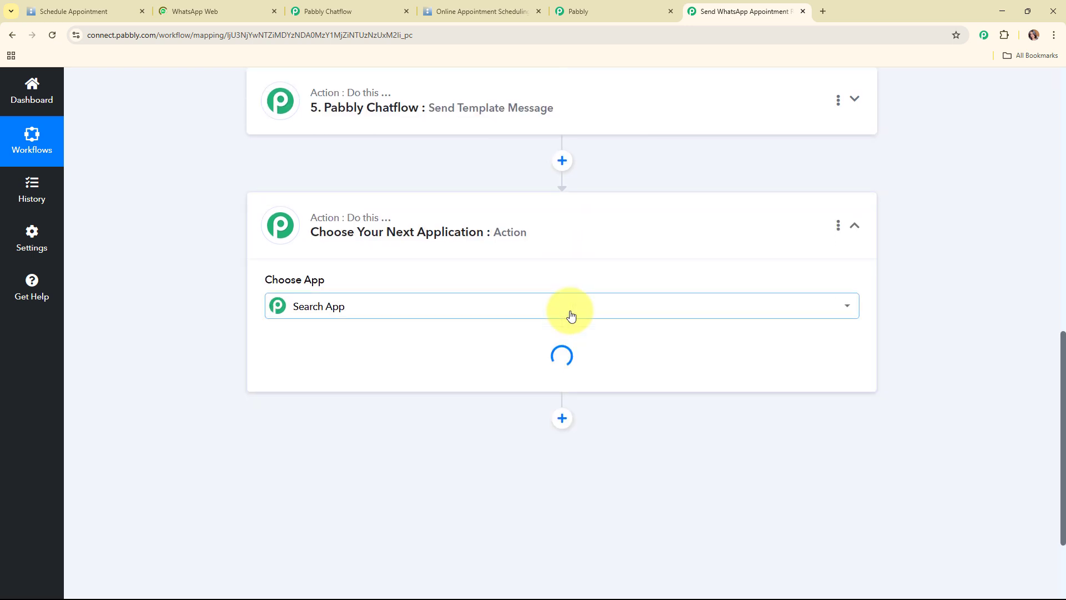
{"action": "left_click", "coordinate": [571, 310]}
{"action": "type", "text": "dat"}
{"action": "left_click", "coordinate": [295, 388]}
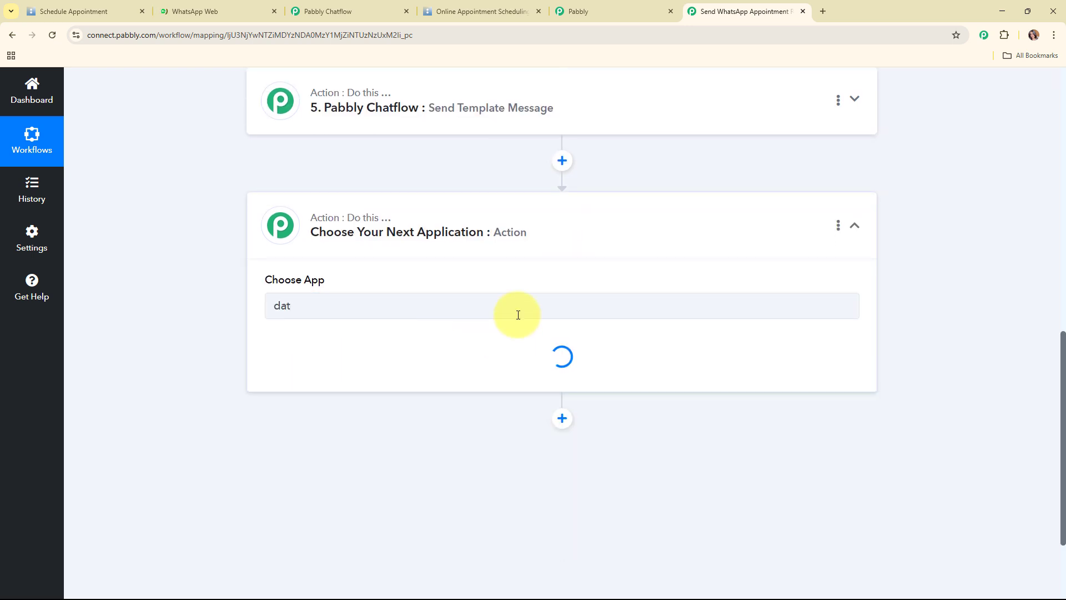
{"action": "left_click", "coordinate": [376, 228]}
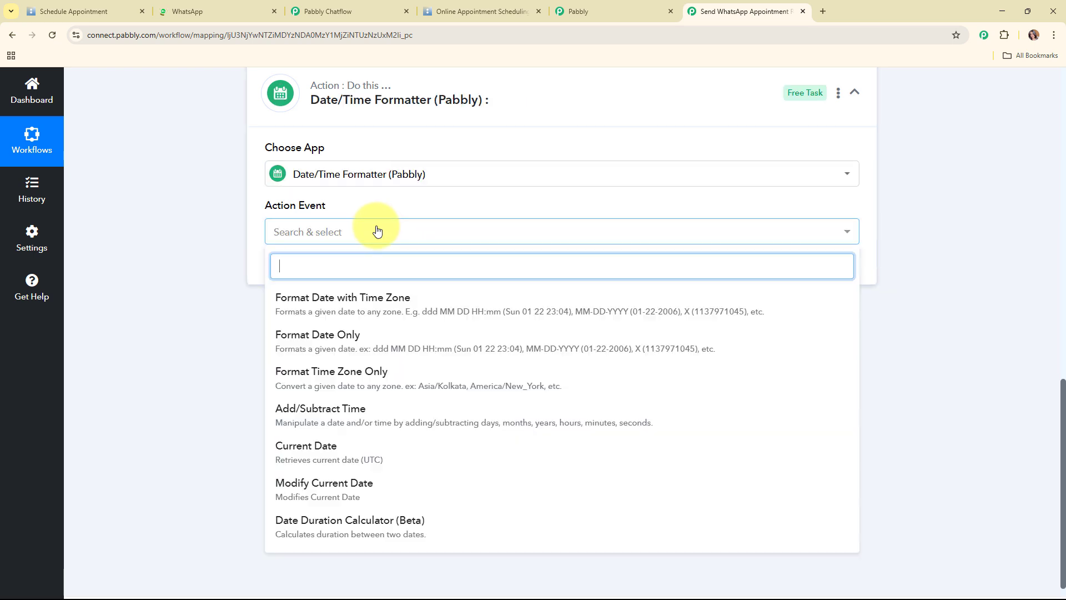
{"action": "left_click", "coordinate": [399, 421]}
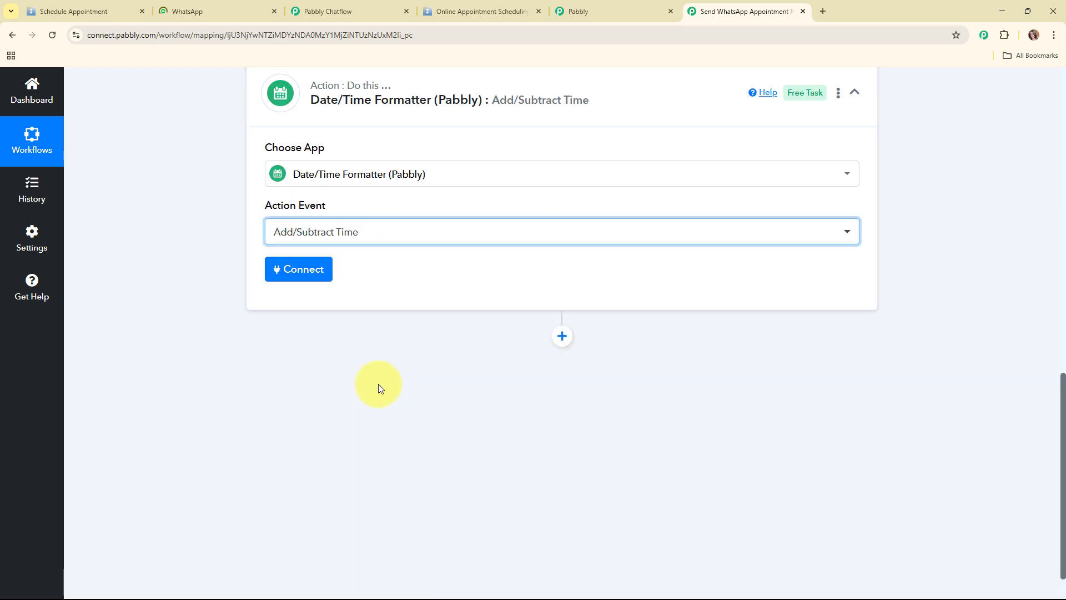
{"action": "left_click", "coordinate": [295, 271]}
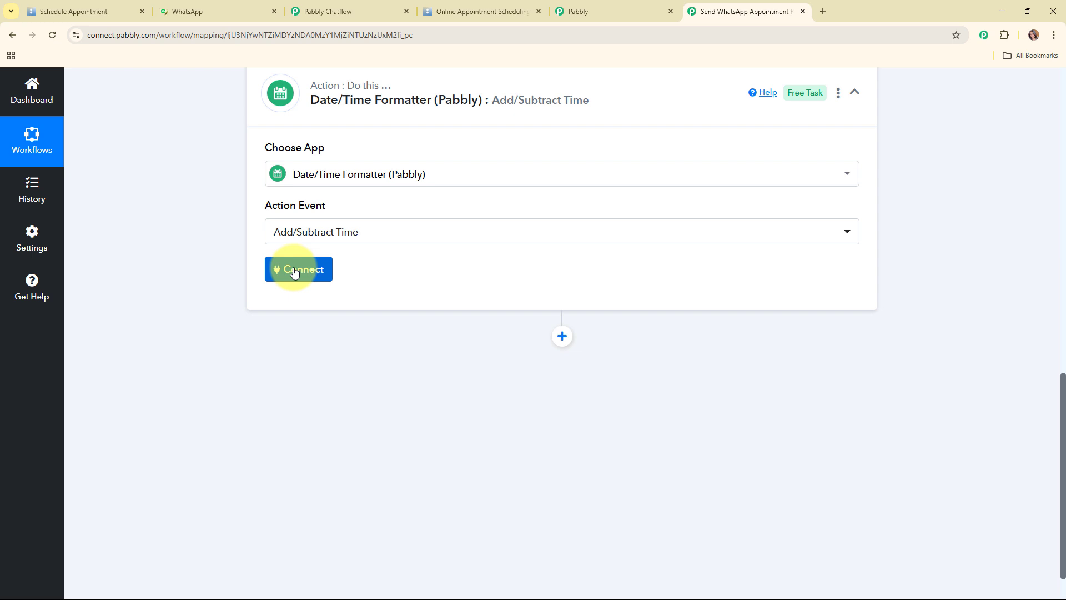
Map Res2 Datetime into Enter Date and enter a -30 minutes adjustment
{"action": "scroll", "coordinate": [583, 211], "scroll_direction": "down", "scroll_amount": 3}
{"action": "left_click", "coordinate": [381, 178]}
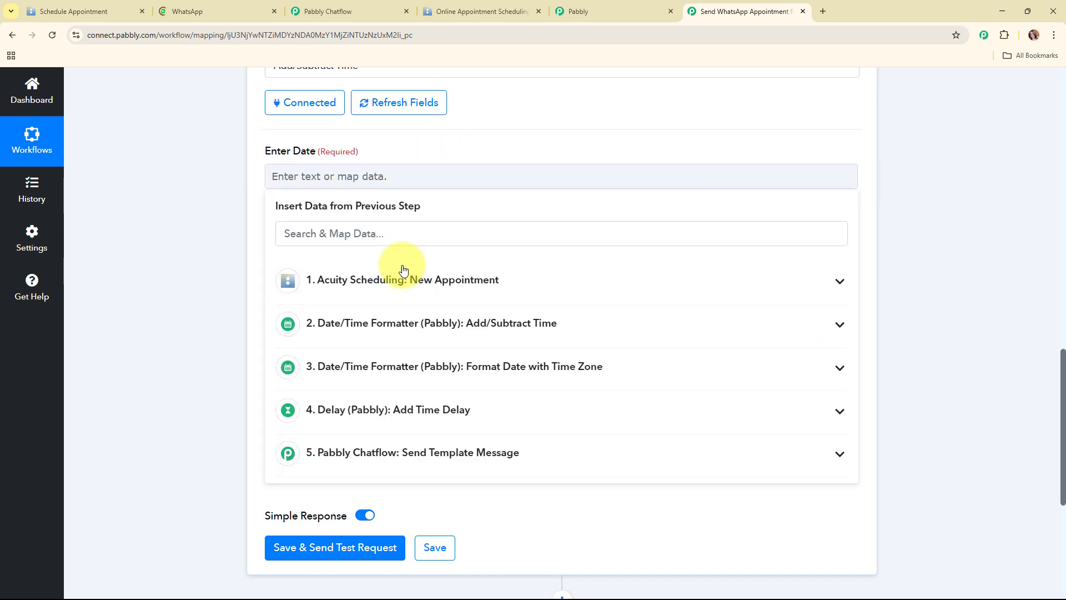
{"action": "left_click", "coordinate": [404, 270]}
{"action": "scroll", "coordinate": [431, 447], "scroll_direction": "down", "scroll_amount": 2}
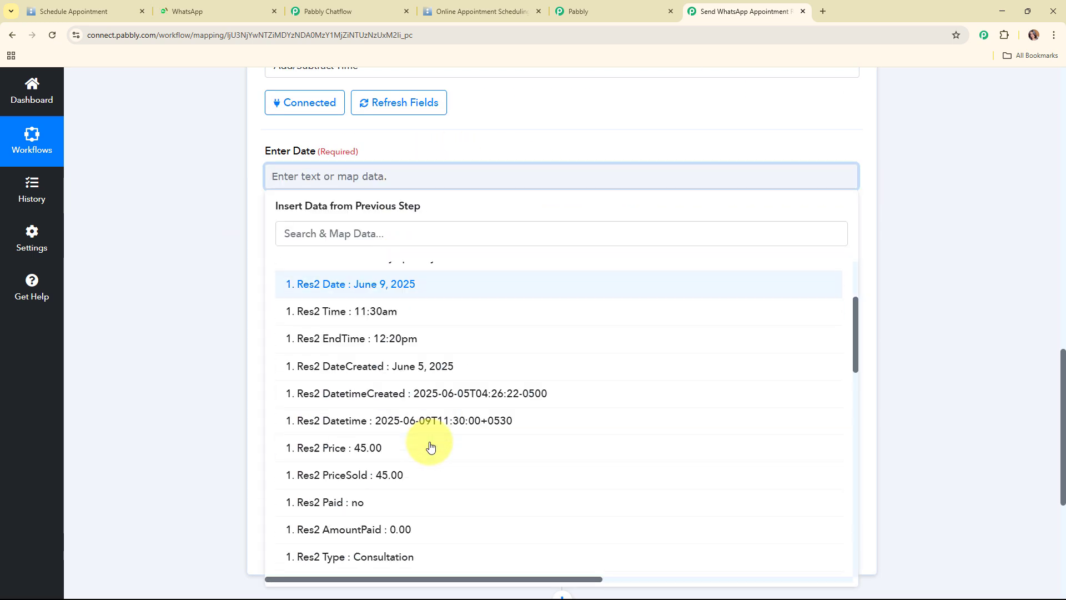
{"action": "scroll", "coordinate": [430, 447], "scroll_direction": "down", "scroll_amount": 2}
{"action": "left_click", "coordinate": [333, 313]}
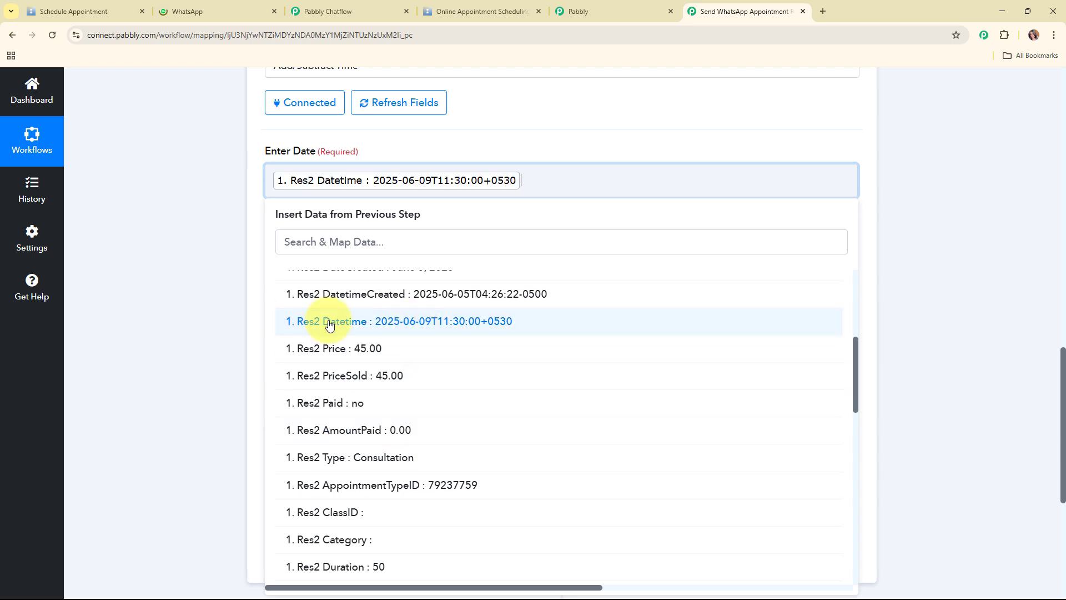
{"action": "left_click", "coordinate": [445, 272]}
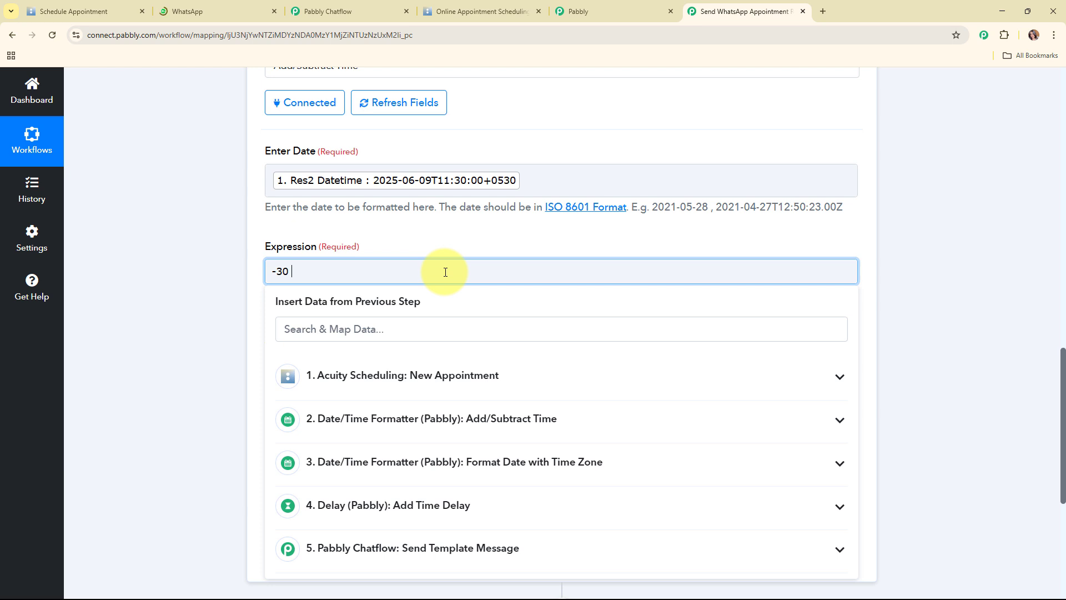
{"action": "left_click", "coordinate": [241, 294]}
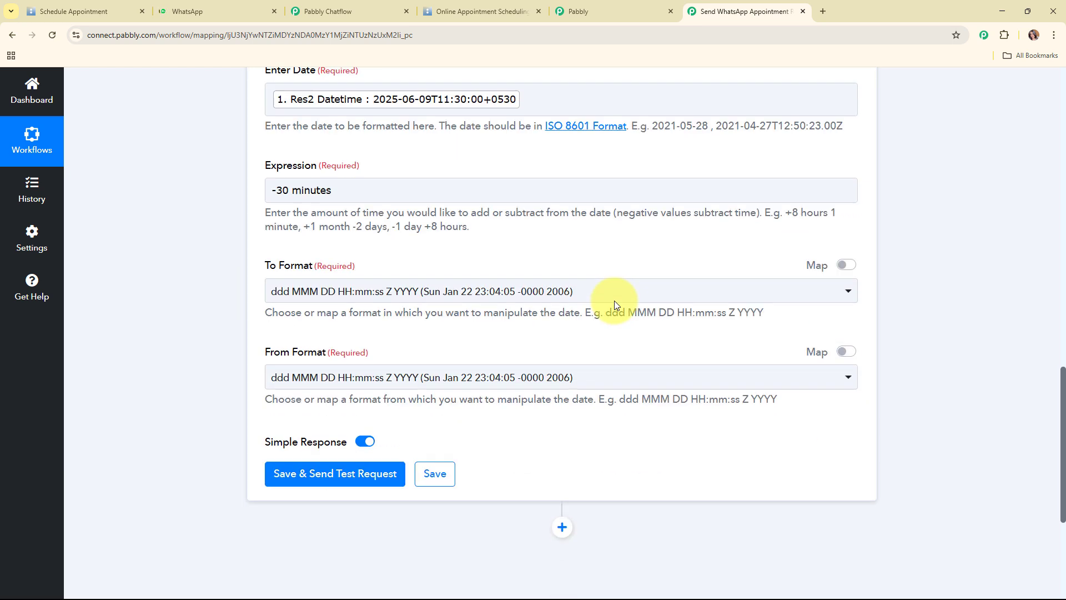
Set both the source and target date formats to YYYY-MM-DDTHH:mm:ssZ
{"action": "scroll", "coordinate": [615, 301], "scroll_direction": "down", "scroll_amount": 2}
{"action": "left_click", "coordinate": [395, 261]}
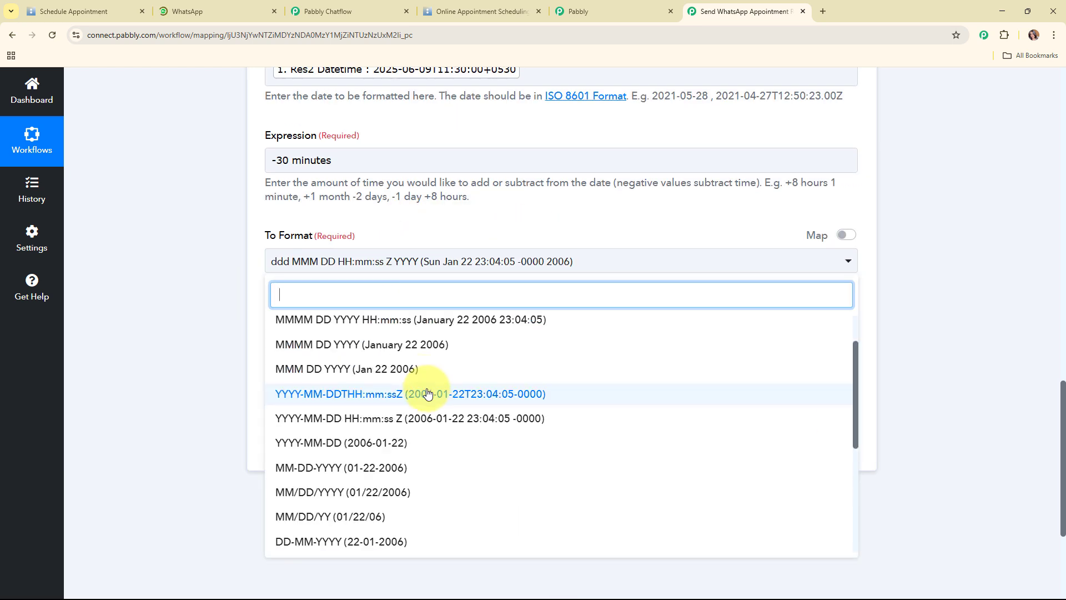
{"action": "left_click", "coordinate": [427, 393]}
{"action": "left_click", "coordinate": [476, 350]}
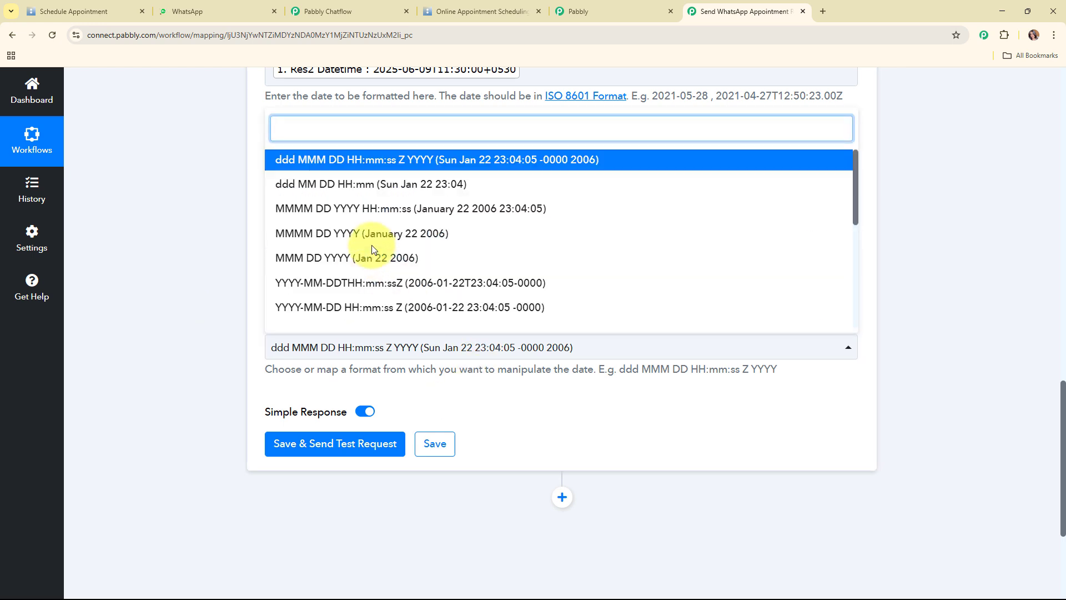
{"action": "scroll", "coordinate": [372, 245], "scroll_direction": "down", "scroll_amount": 2}
{"action": "scroll", "coordinate": [423, 281], "scroll_direction": "down", "scroll_amount": 2}
{"action": "scroll", "coordinate": [424, 281], "scroll_direction": "up", "scroll_amount": 3}
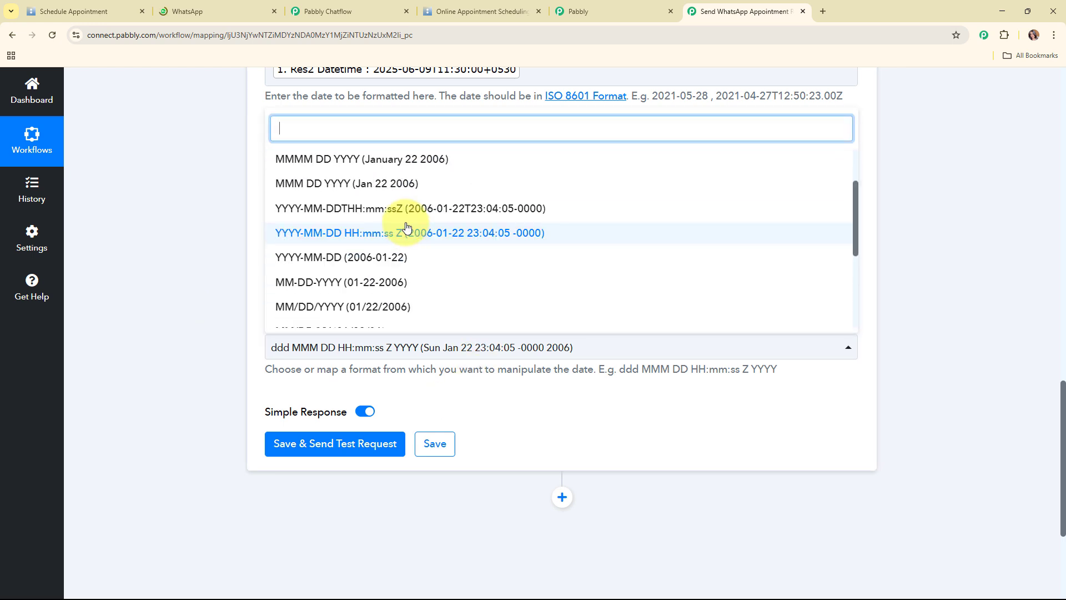
{"action": "left_click", "coordinate": [405, 209]}
Save and test the step, which returns 2025-06-09T05:30:00+00:00
{"action": "left_click", "coordinate": [350, 443]}
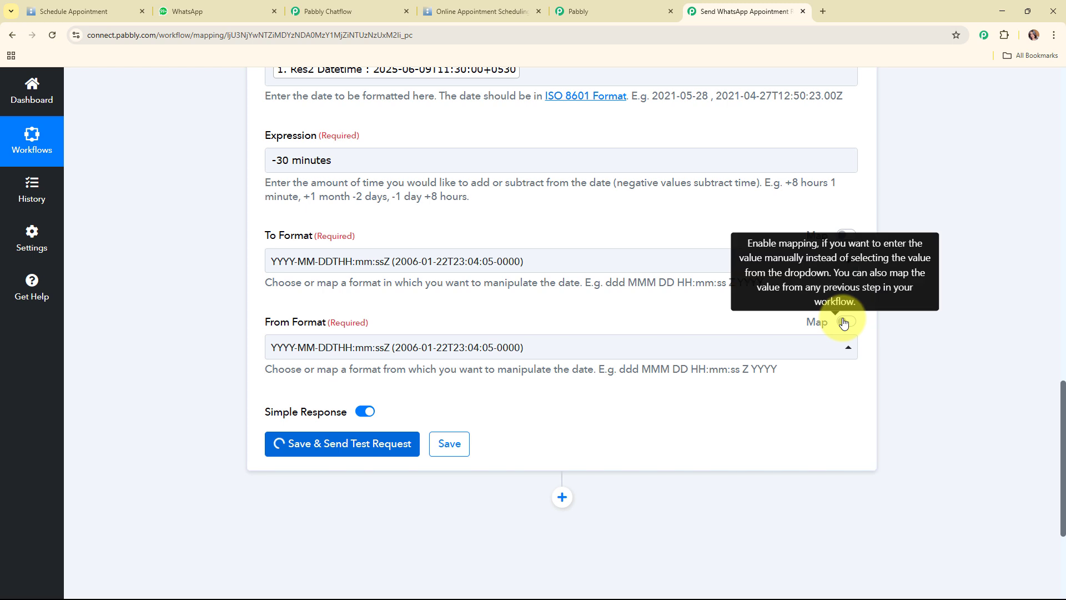
{"action": "scroll", "coordinate": [971, 328], "scroll_direction": "down", "scroll_amount": 3}
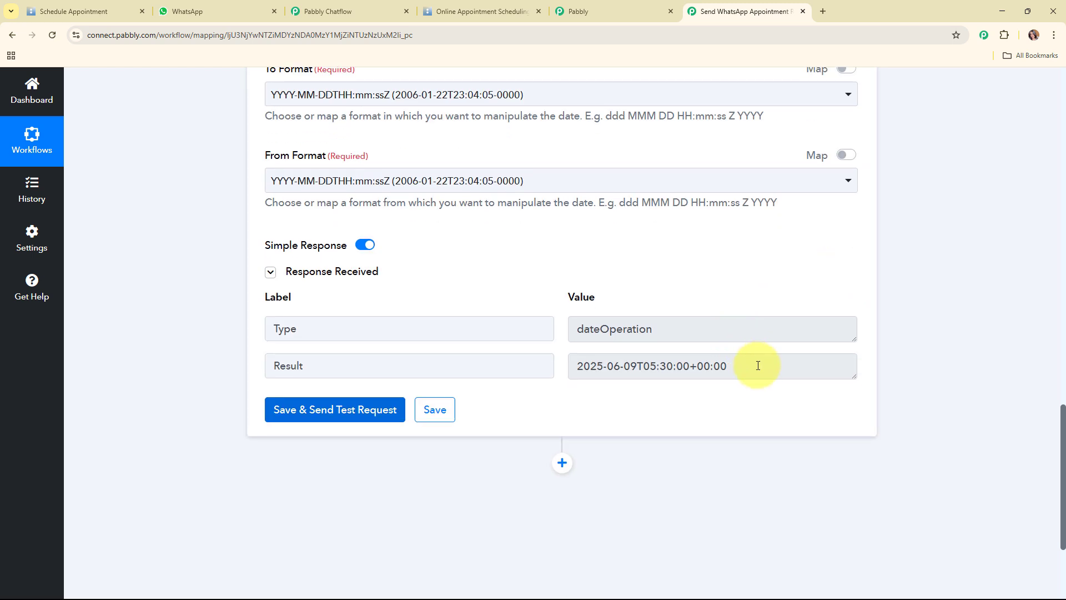
{"action": "left_click_drag", "start_coordinate": [759, 366], "coordinate": [553, 377]}
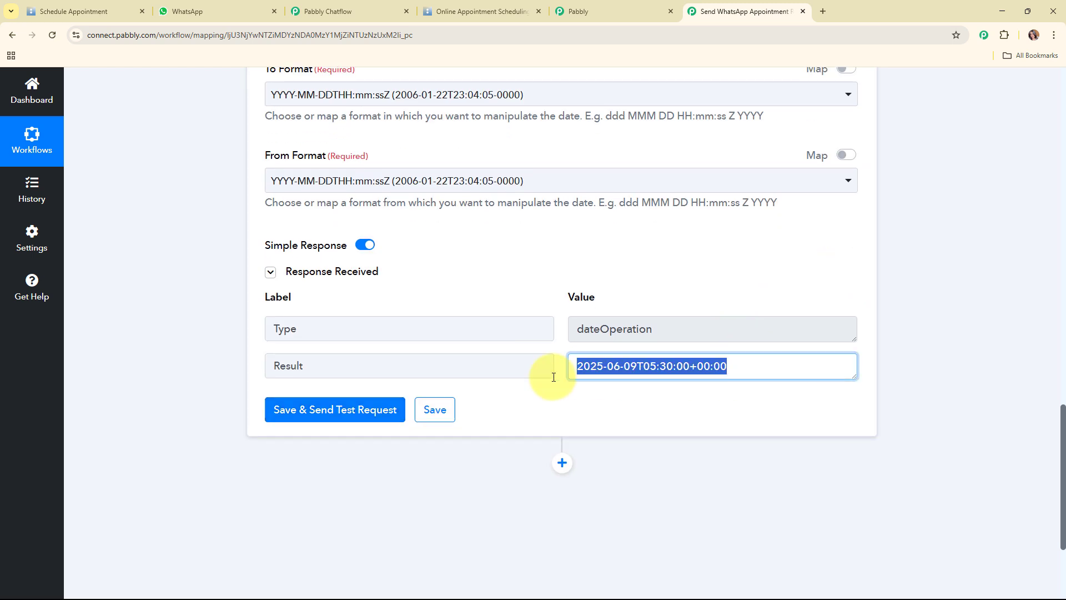
{"action": "left_click", "coordinate": [653, 400]}
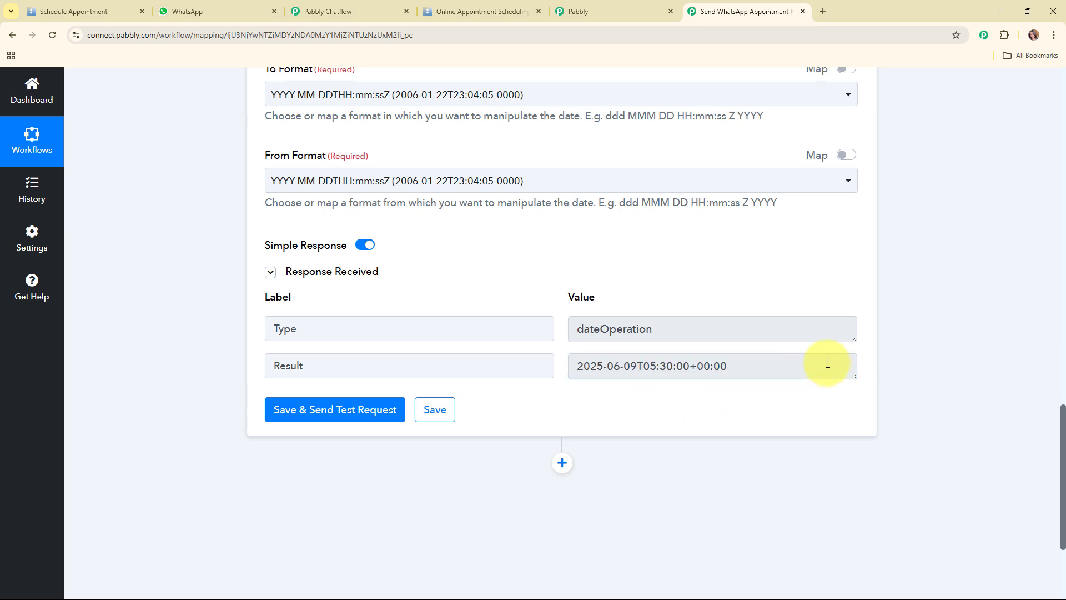
{"action": "scroll", "coordinate": [829, 361], "scroll_direction": "down", "scroll_amount": 2}
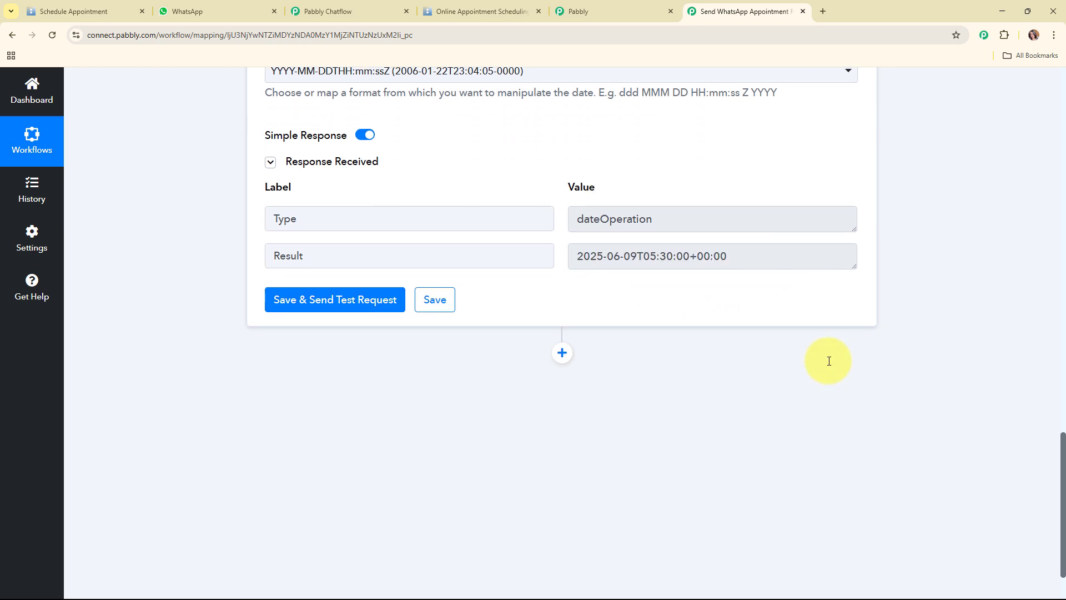
Add a Date/Time Formatter step with the Format Date with Time Zone event after step 6
{"action": "left_click", "coordinate": [561, 356]}
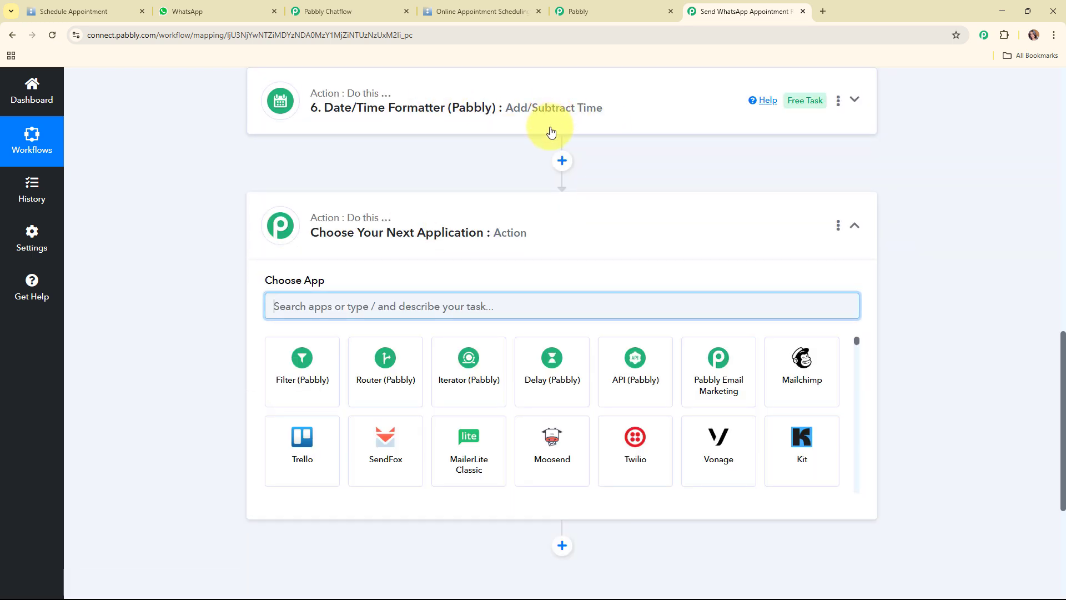
{"action": "type", "text": "da"}
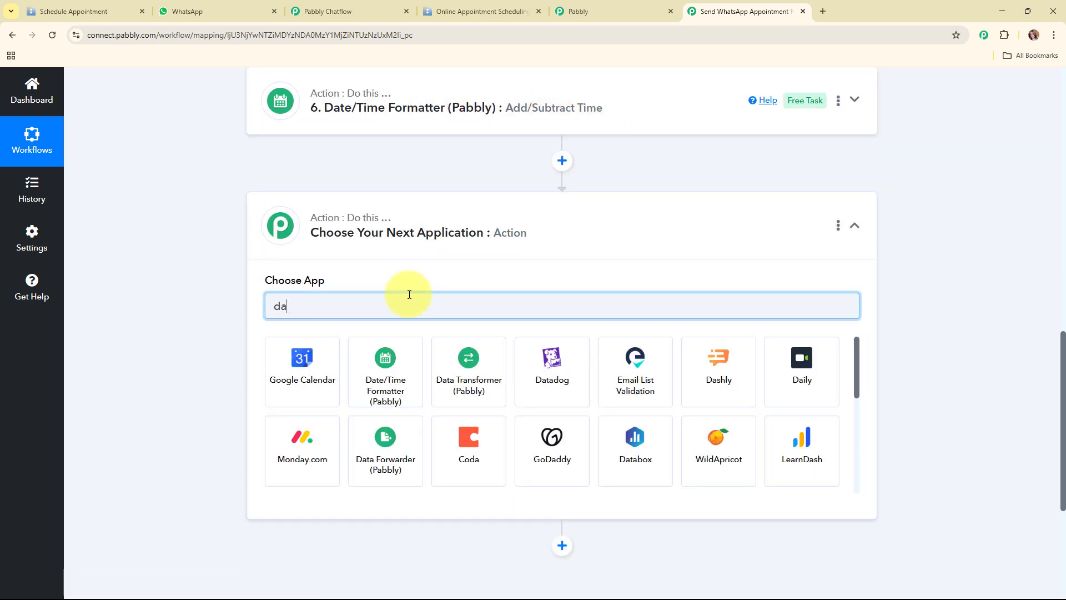
{"action": "type", "text": "te"}
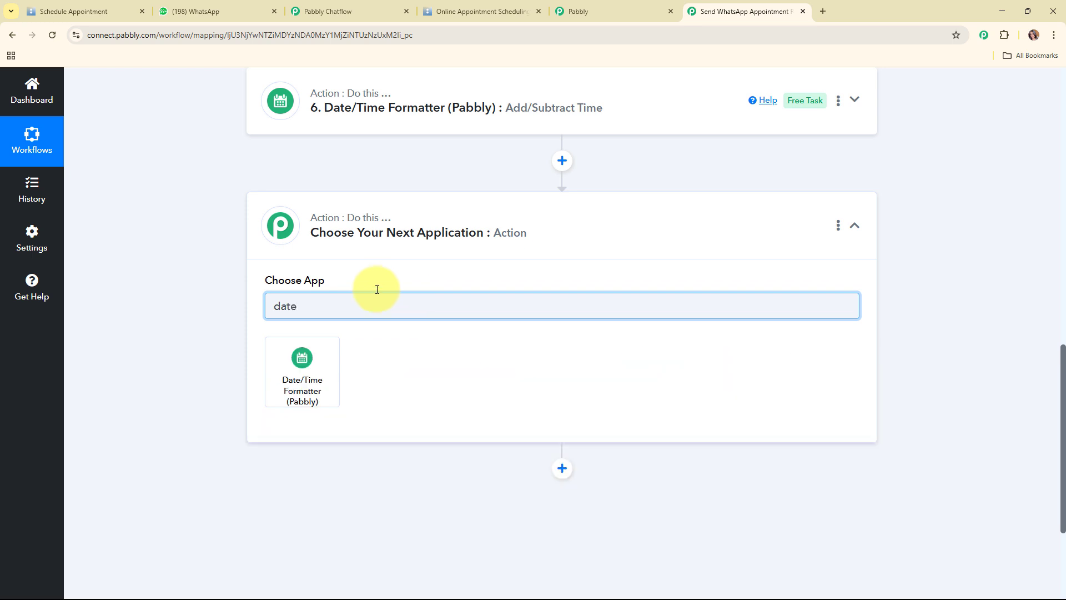
{"action": "left_click", "coordinate": [298, 396]}
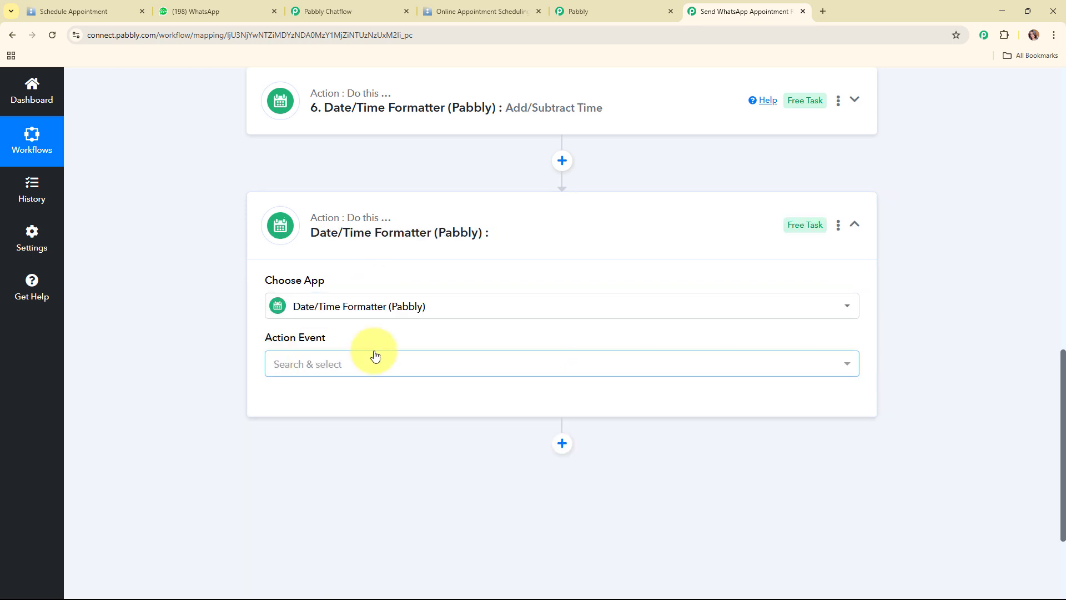
{"action": "left_click", "coordinate": [428, 358]}
{"action": "left_click", "coordinate": [425, 177]}
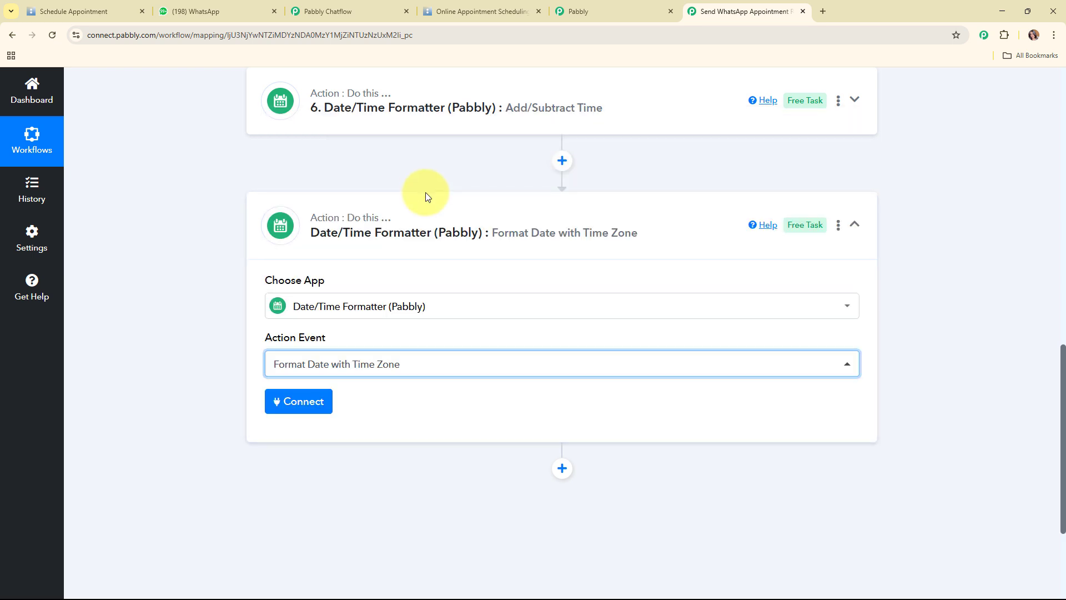
{"action": "left_click", "coordinate": [287, 400]}
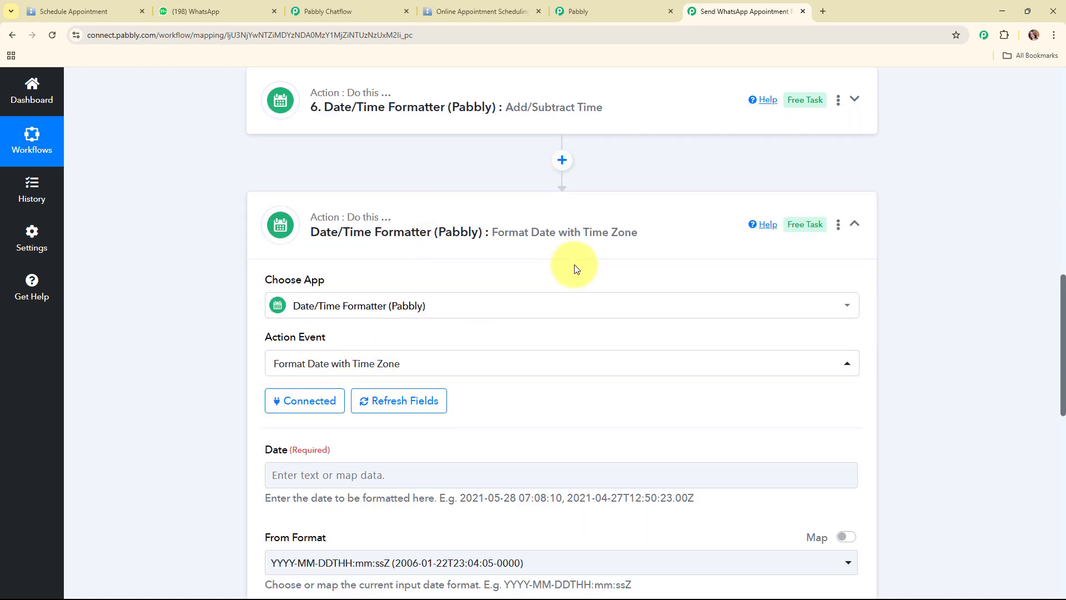
Map step 6's Add/Subtract Time Result into the Date field
{"action": "scroll", "coordinate": [574, 267], "scroll_direction": "down", "scroll_amount": 6}
{"action": "left_click", "coordinate": [502, 142]}
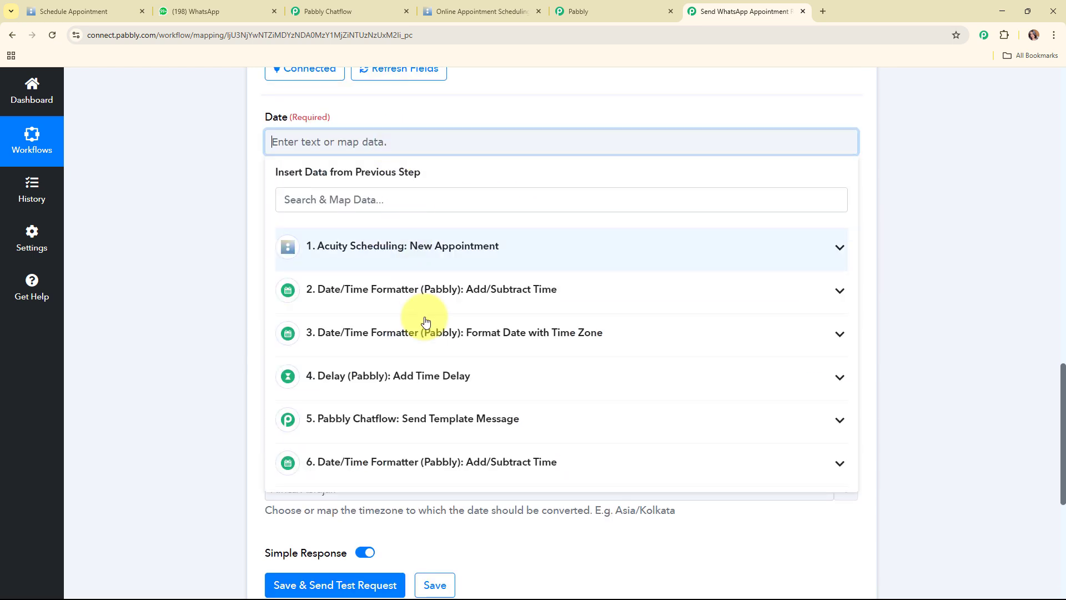
{"action": "left_click", "coordinate": [429, 465]}
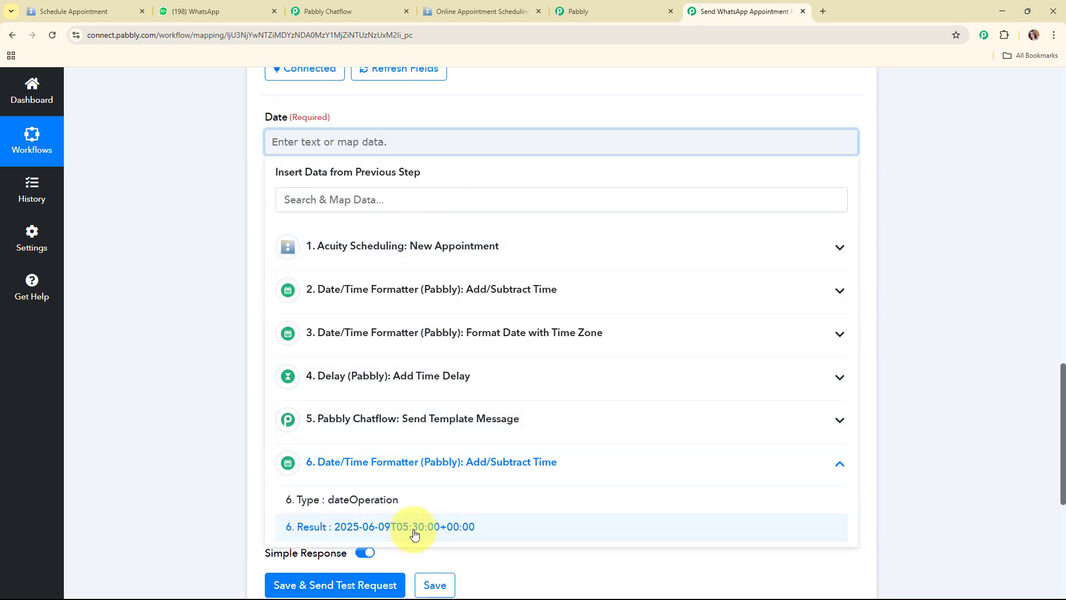
{"action": "left_click", "coordinate": [414, 532]}
{"action": "left_click", "coordinate": [178, 298]}
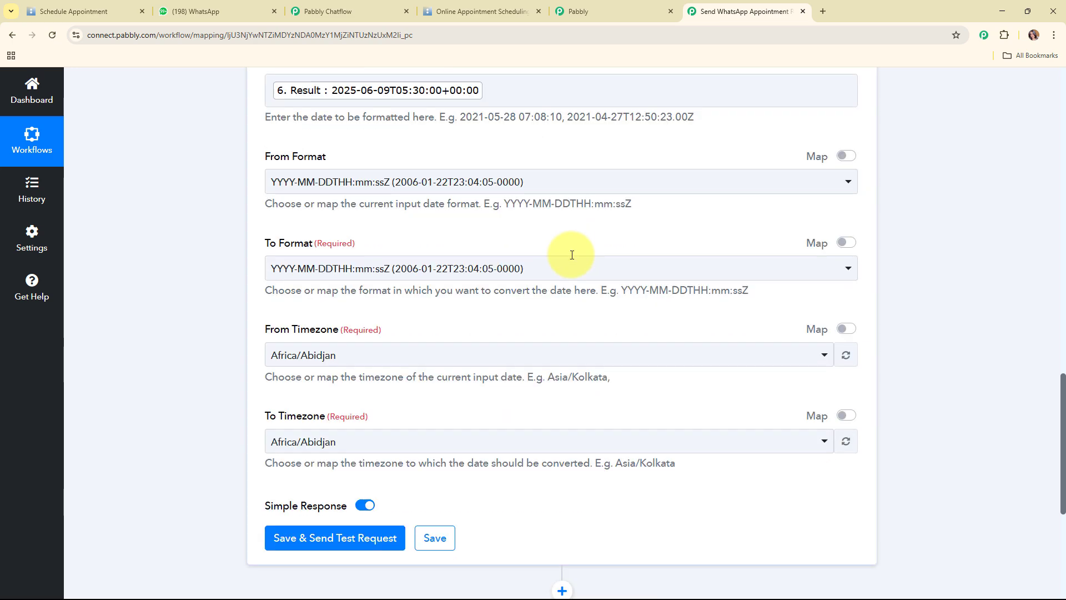
{"action": "scroll", "coordinate": [305, 247], "scroll_direction": "down", "scroll_amount": 3}
{"action": "scroll", "coordinate": [494, 179], "scroll_direction": "up", "scroll_amount": 2}
Keep the original input date format and output as YYYY-MM-DD HH:mm:ss
{"action": "left_click", "coordinate": [457, 248]}
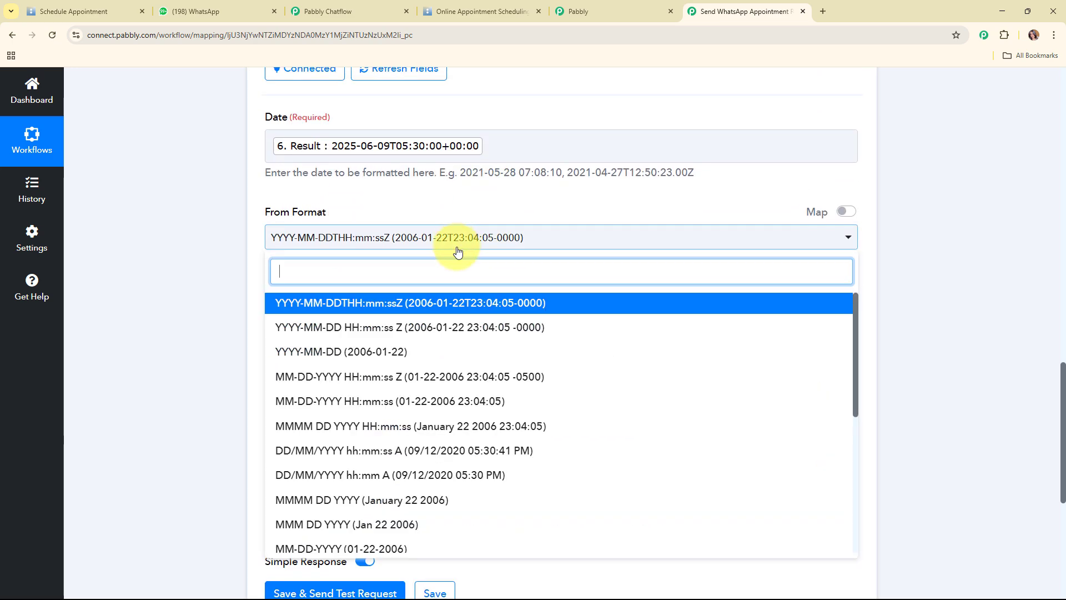
{"action": "left_click", "coordinate": [464, 315]}
{"action": "scroll", "coordinate": [449, 267], "scroll_direction": "down", "scroll_amount": 2}
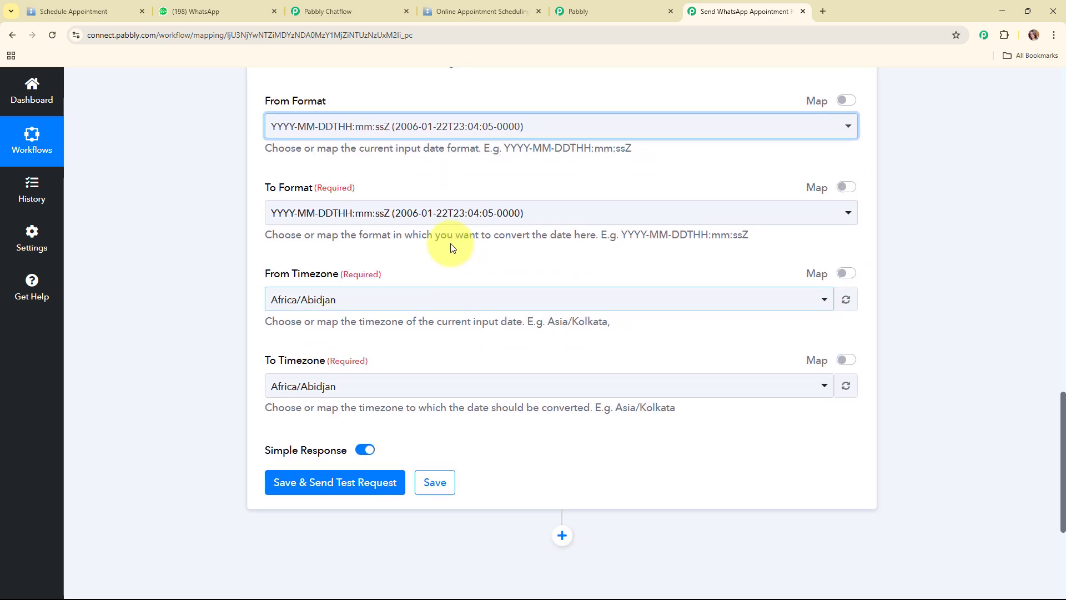
{"action": "left_click", "coordinate": [446, 213]}
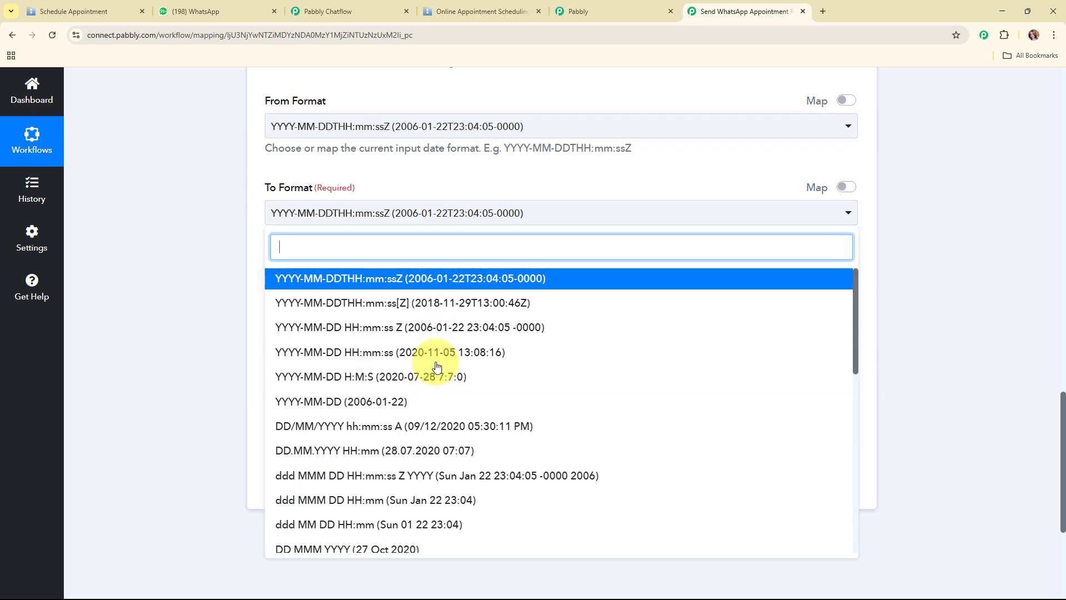
{"action": "left_click", "coordinate": [437, 356]}
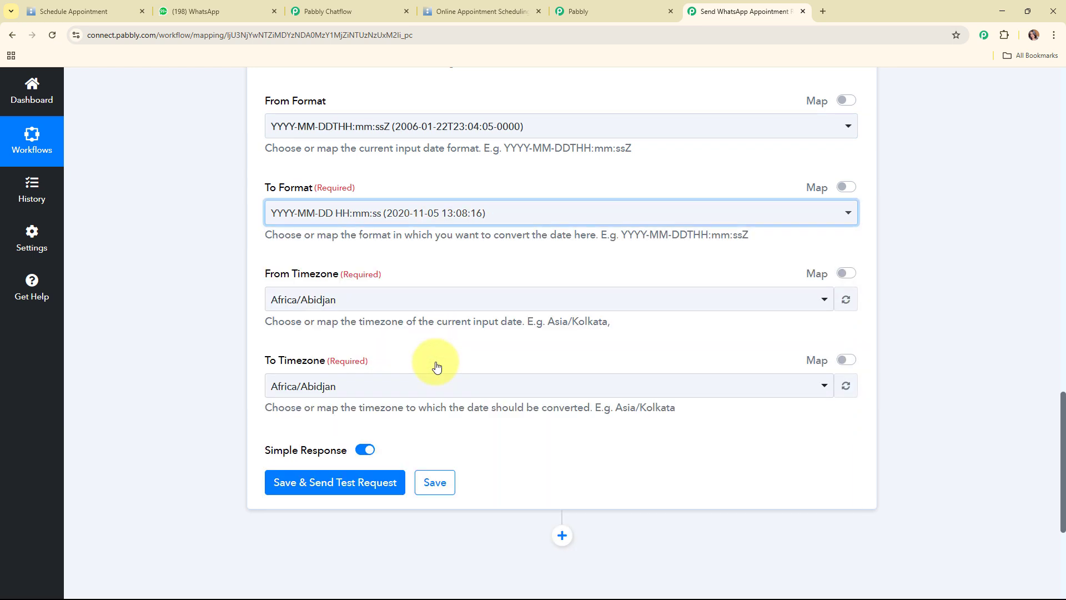
Convert from timezone Etc/UTC to Asia/Kolkata
{"action": "left_click", "coordinate": [367, 304]}
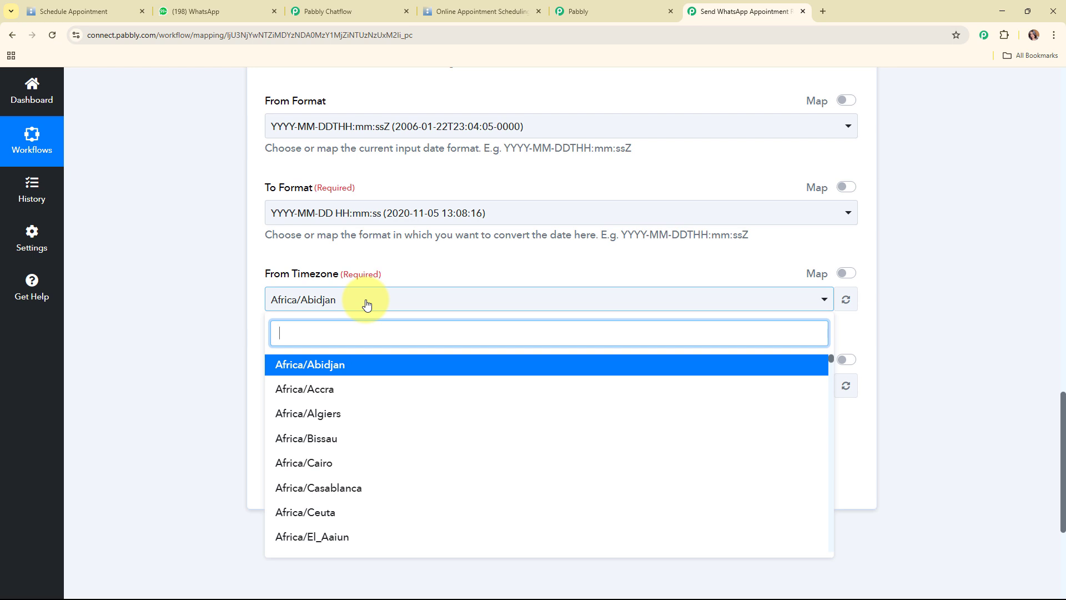
{"action": "type", "text": "utc"}
{"action": "left_click", "coordinate": [369, 361]}
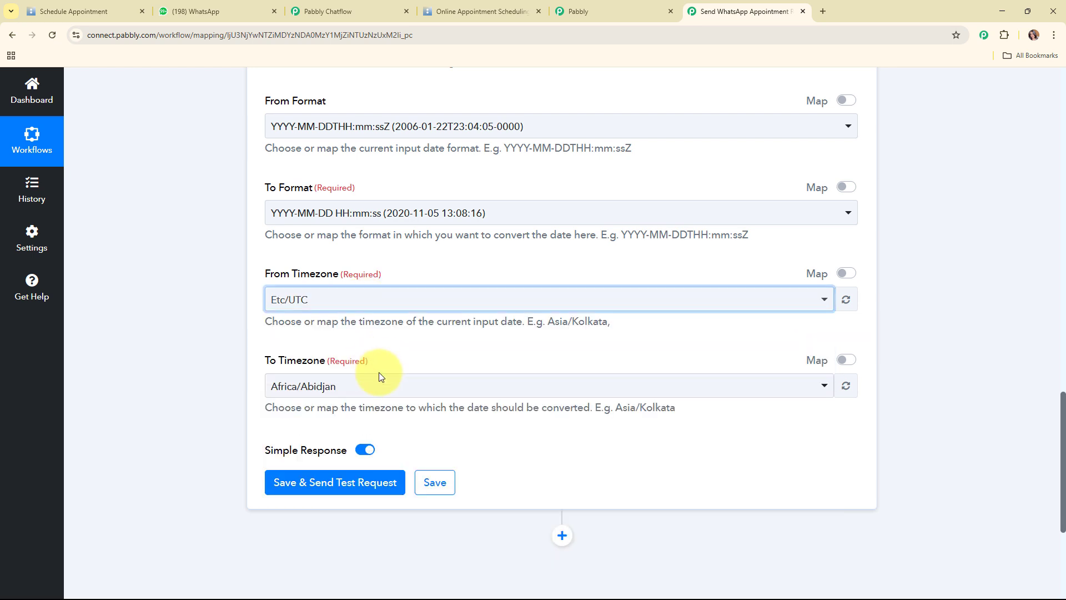
{"action": "left_click", "coordinate": [384, 389]}
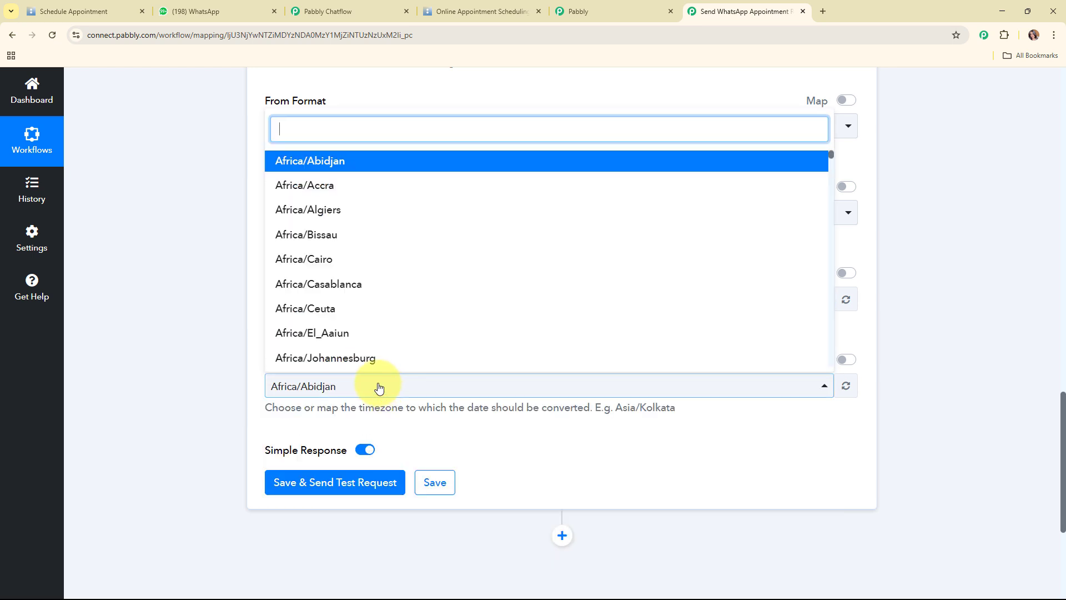
{"action": "type", "text": "kol"}
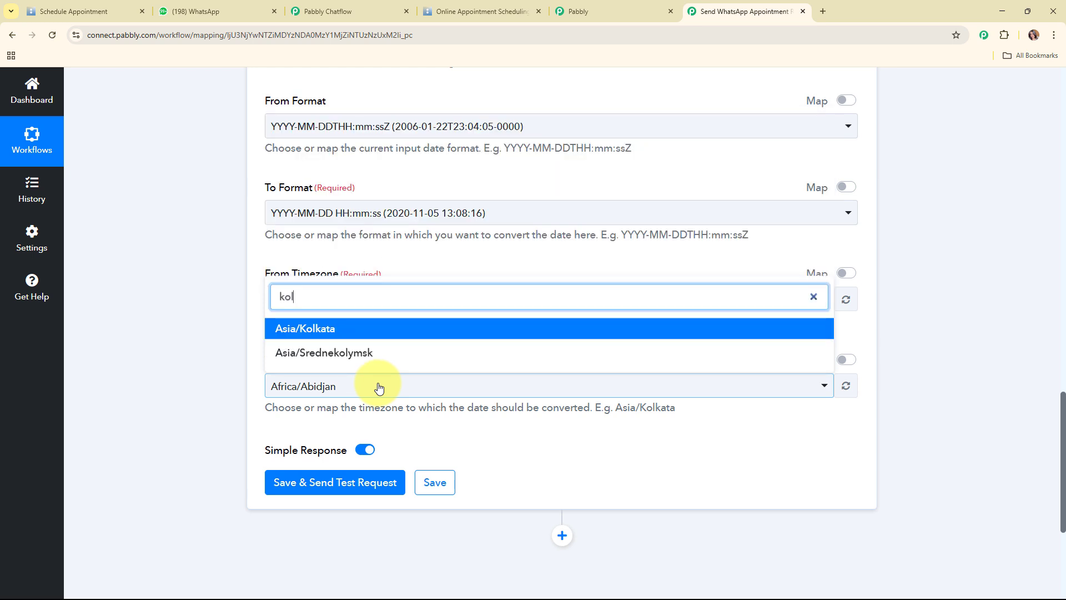
{"action": "left_click", "coordinate": [505, 336]}
{"action": "left_click", "coordinate": [351, 481]}
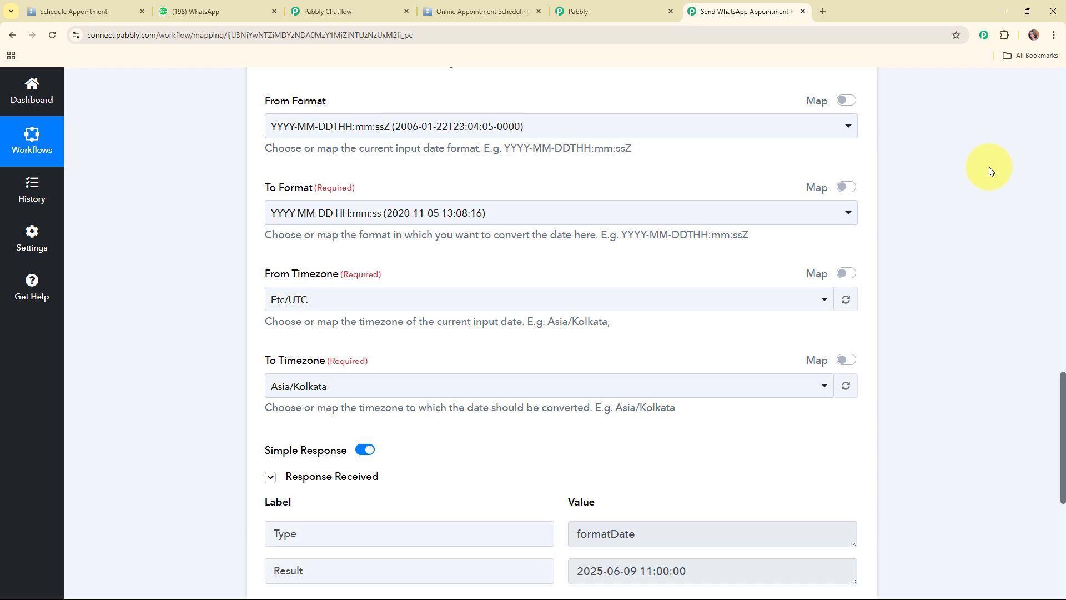
{"action": "scroll", "coordinate": [991, 171], "scroll_direction": "down", "scroll_amount": 5}
{"action": "scroll", "coordinate": [991, 171], "scroll_direction": "down", "scroll_amount": 1}
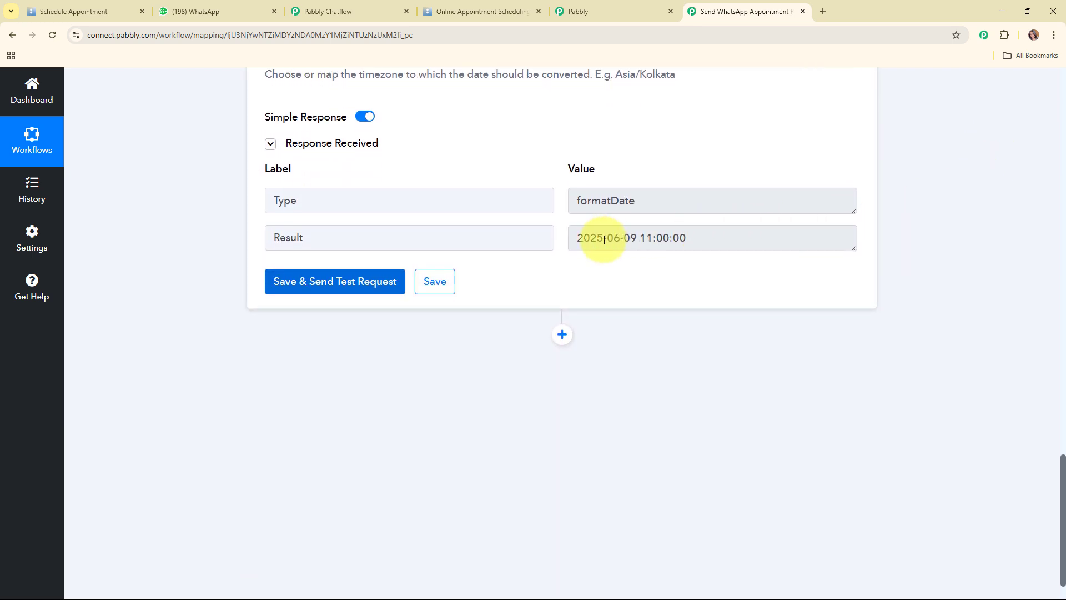
{"action": "left_click_drag", "start_coordinate": [709, 235], "coordinate": [558, 240]}
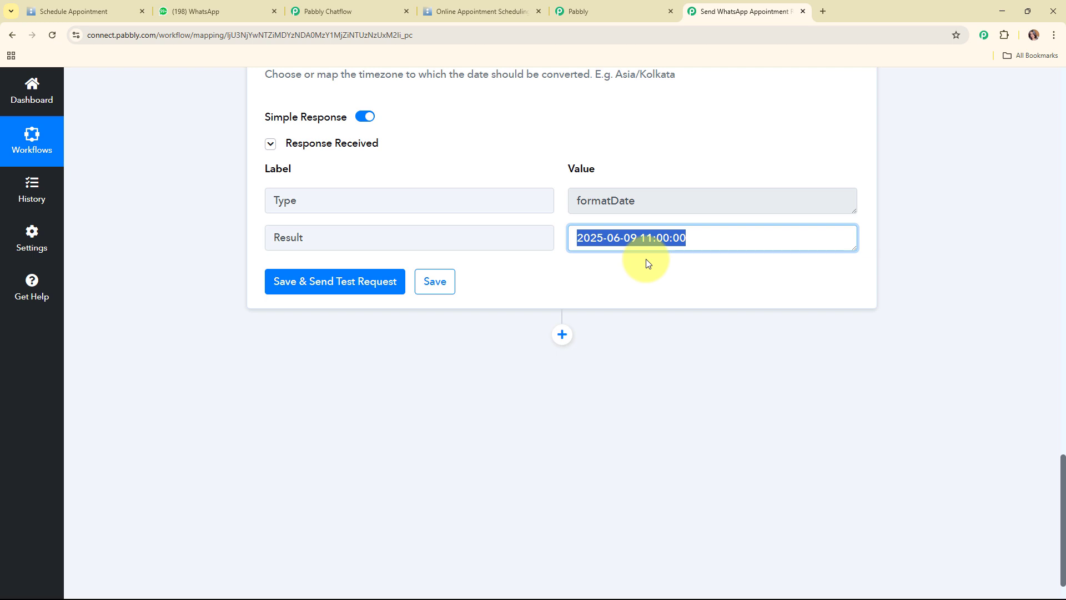
Add a Delay (Pabbly) step with the Add Time Delay event after the date formatter and connect it
{"action": "left_click", "coordinate": [562, 334]}
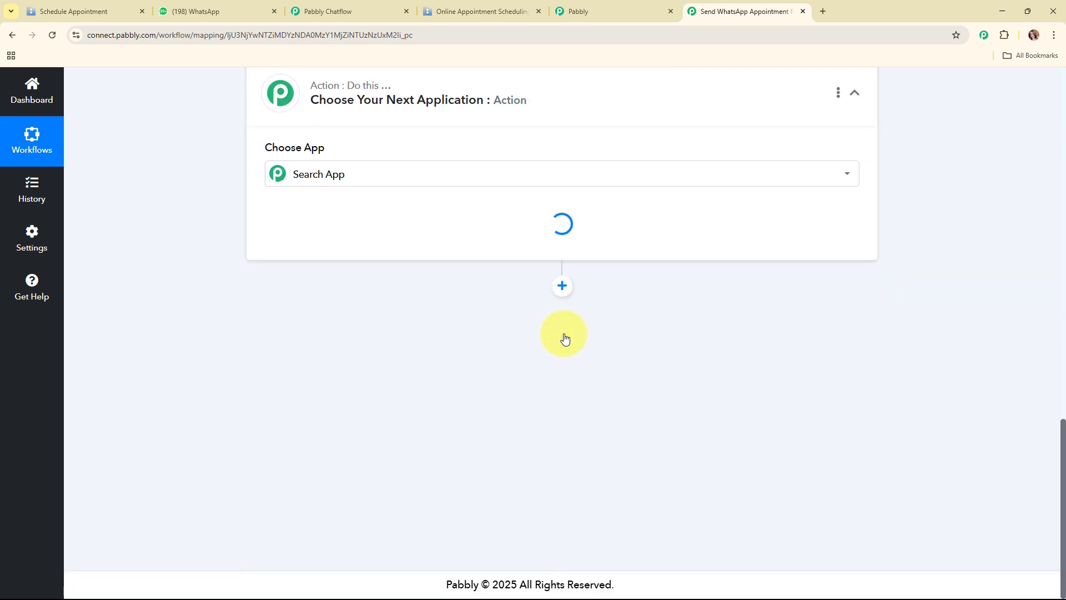
{"action": "left_click", "coordinate": [319, 307]}
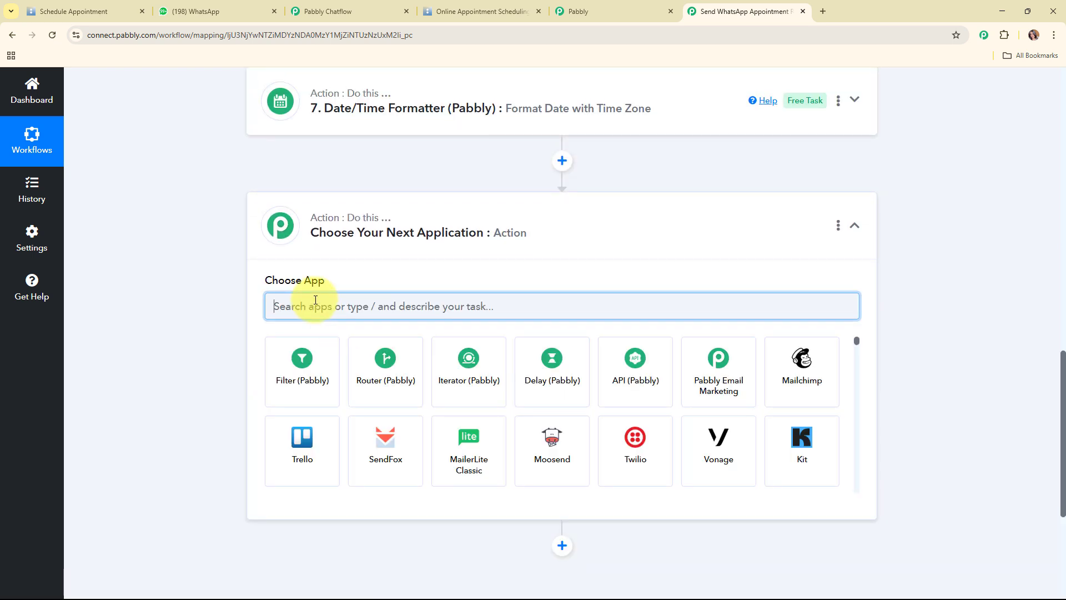
{"action": "type", "text": "del"}
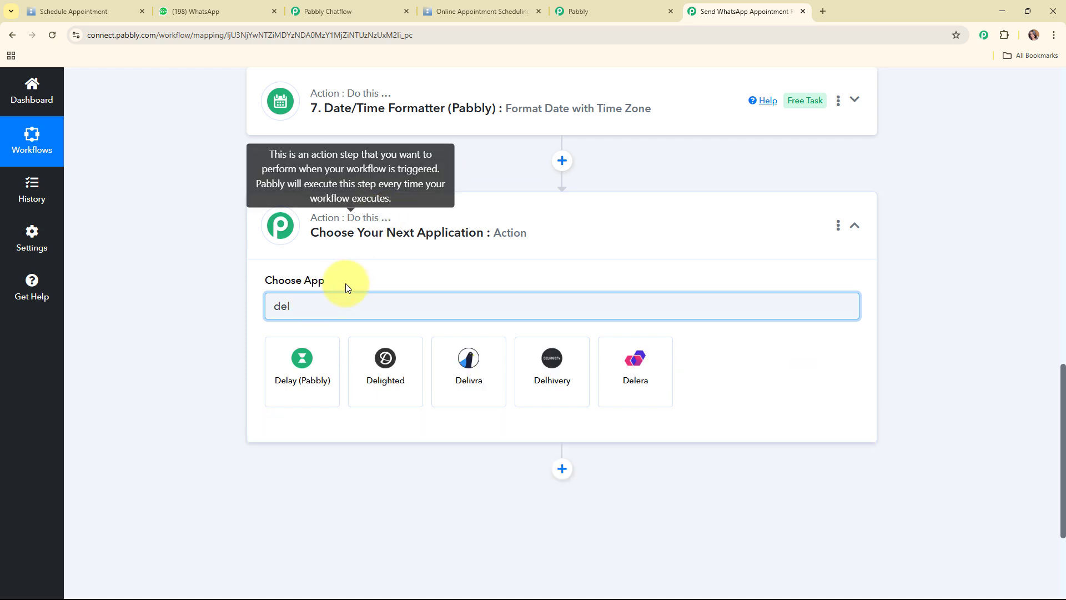
{"action": "left_click", "coordinate": [302, 357]}
{"action": "scroll", "coordinate": [304, 191], "scroll_direction": "down", "scroll_amount": 2}
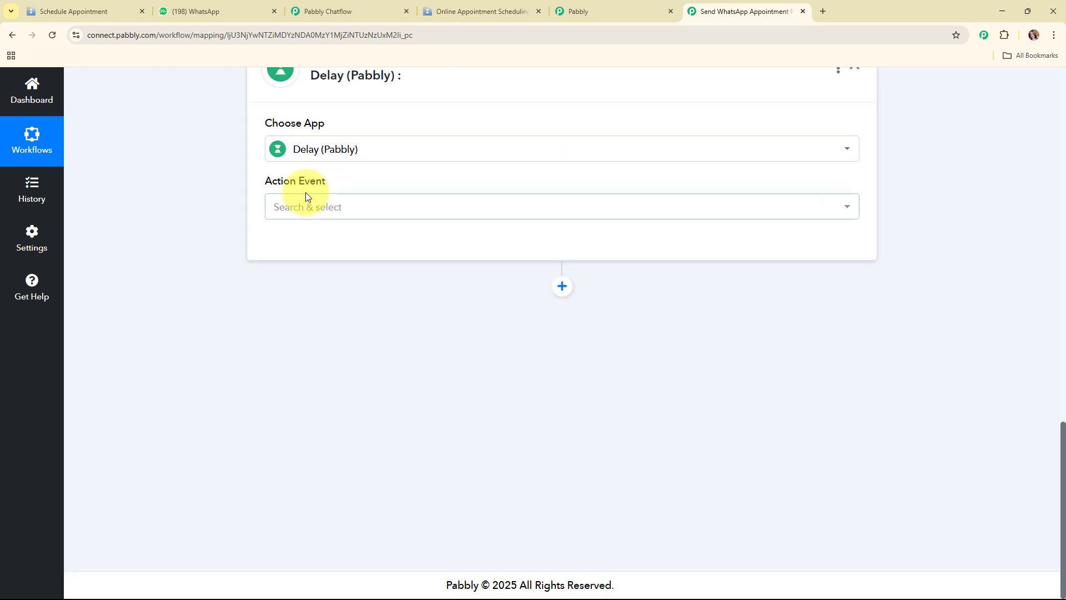
{"action": "left_click", "coordinate": [309, 210]}
{"action": "left_click", "coordinate": [318, 274]}
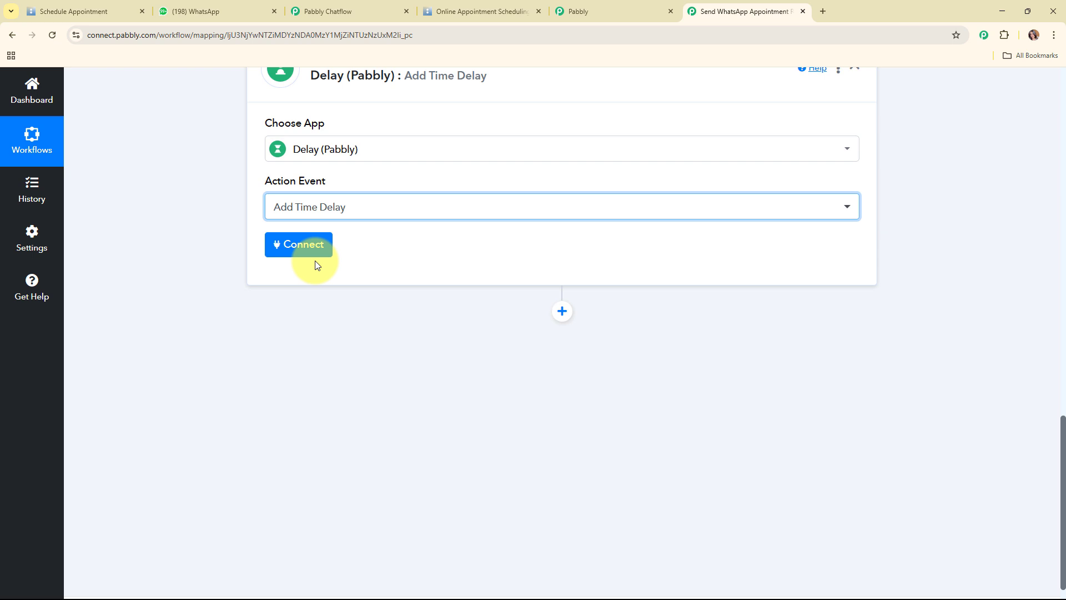
{"action": "left_click", "coordinate": [308, 254]}
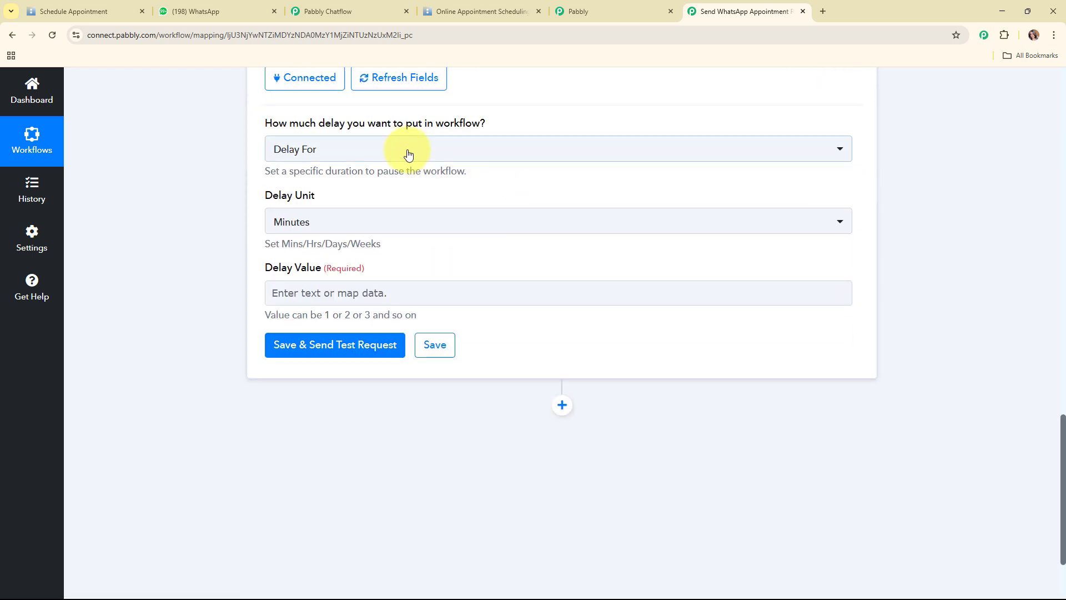
Set the delay type to Delay Until, map step 7's Result into Delay Date, and send a test
{"action": "left_click", "coordinate": [407, 153]}
{"action": "left_click", "coordinate": [398, 238]}
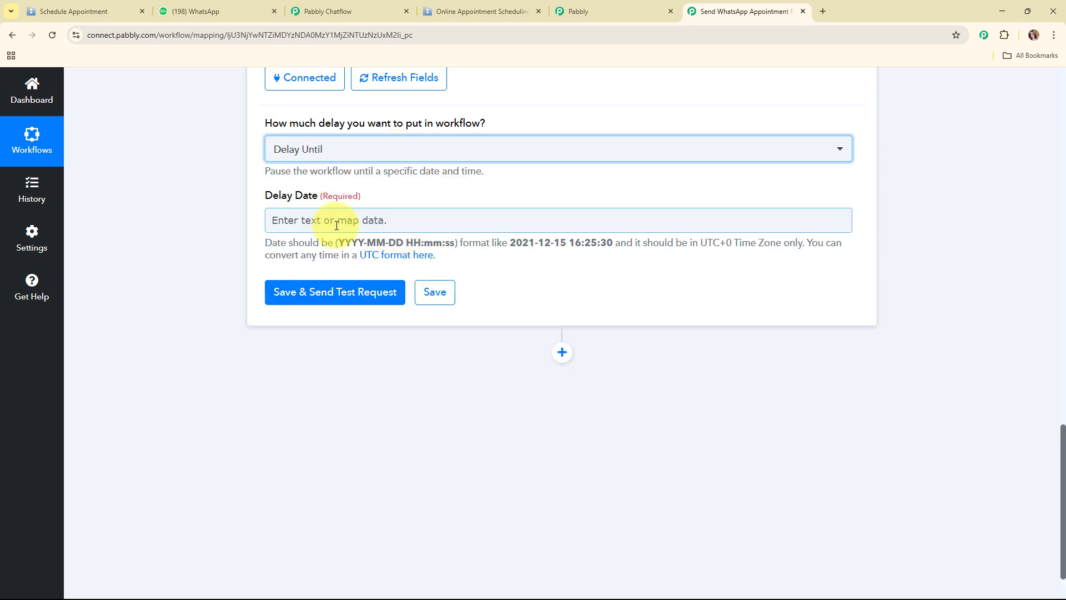
{"action": "left_click", "coordinate": [337, 225]}
{"action": "scroll", "coordinate": [893, 305], "scroll_direction": "down", "scroll_amount": 1}
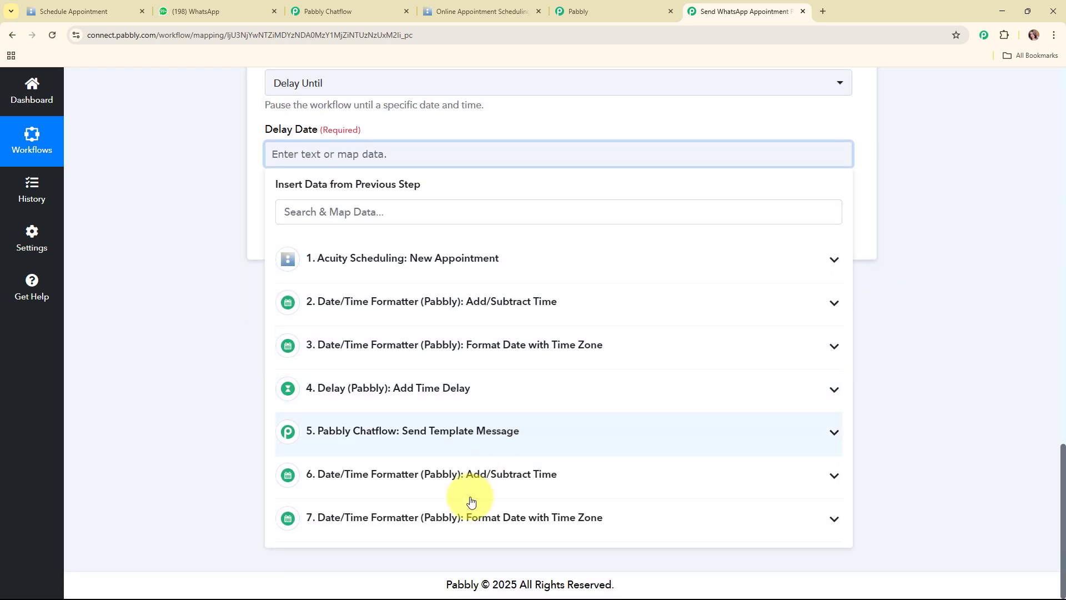
{"action": "left_click", "coordinate": [436, 519]}
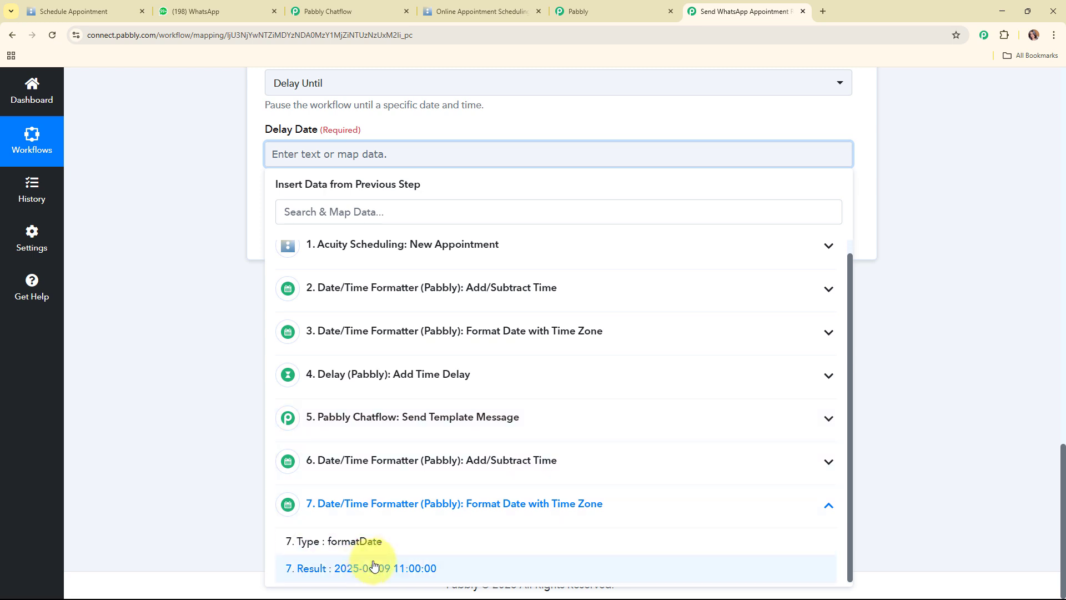
{"action": "left_click", "coordinate": [374, 565]}
{"action": "left_click", "coordinate": [293, 269]}
{"action": "left_click", "coordinate": [322, 236]}
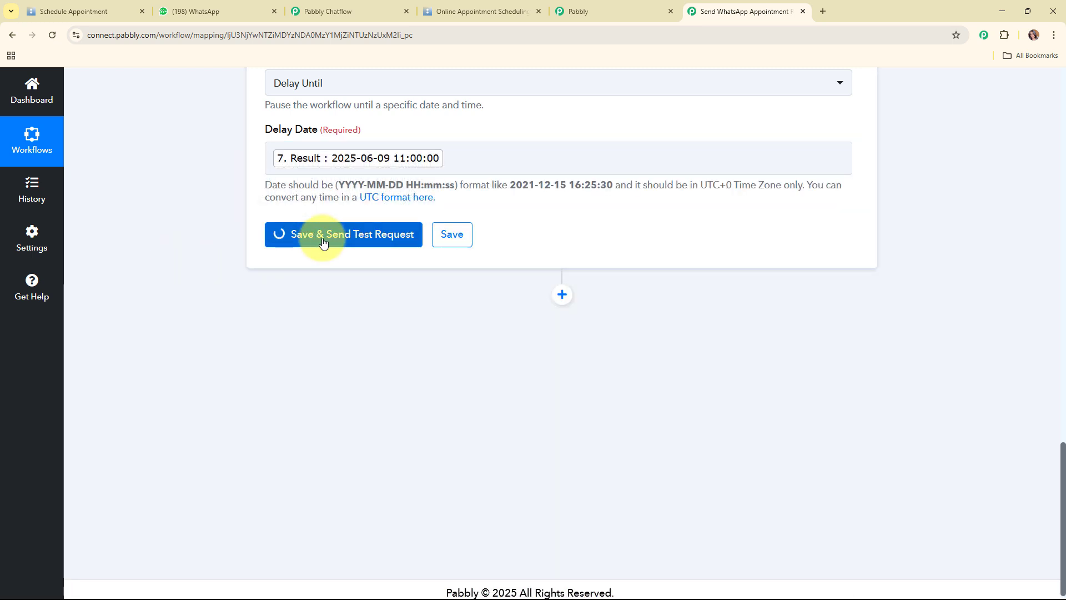
{"action": "scroll", "coordinate": [755, 229], "scroll_direction": "down", "scroll_amount": 2}
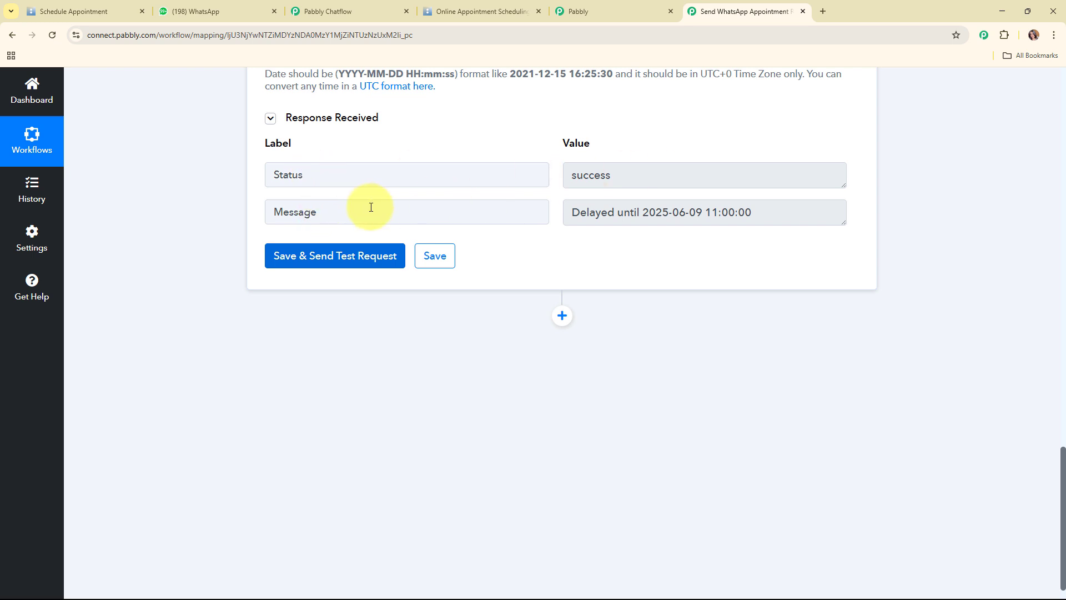
{"action": "left_click_drag", "start_coordinate": [767, 219], "coordinate": [550, 220]}
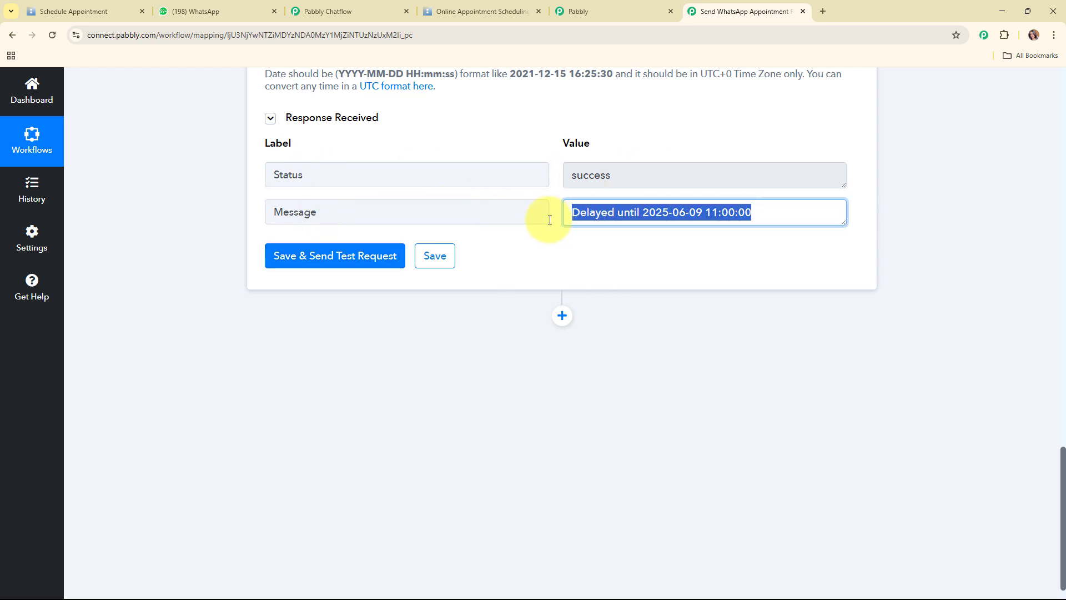
{"action": "left_click", "coordinate": [683, 257]}
{"action": "scroll", "coordinate": [887, 224], "scroll_direction": "up", "scroll_amount": 5}
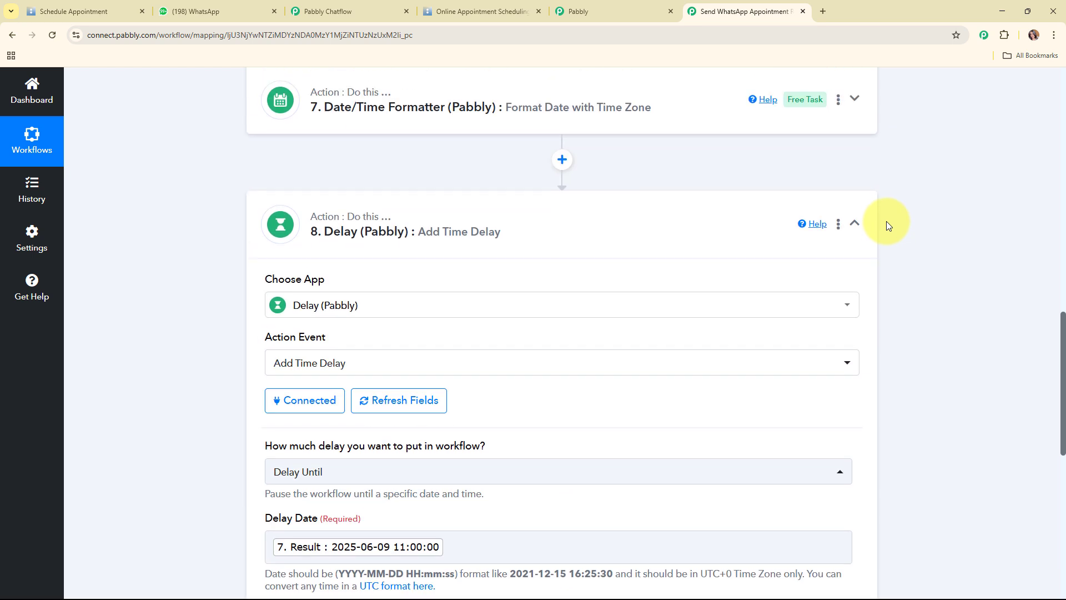
{"action": "left_click", "coordinate": [639, 208]}
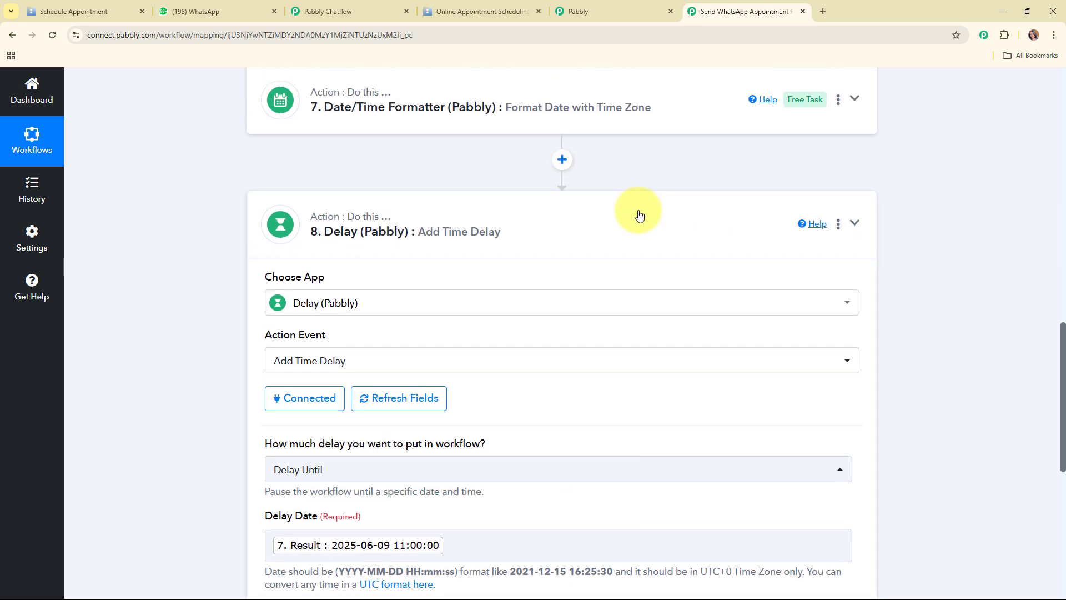
Add a Pabbly Chatflow Send Template Message step after step 8 using connection Pabbly Chatflow #36
{"action": "left_click", "coordinate": [559, 286]}
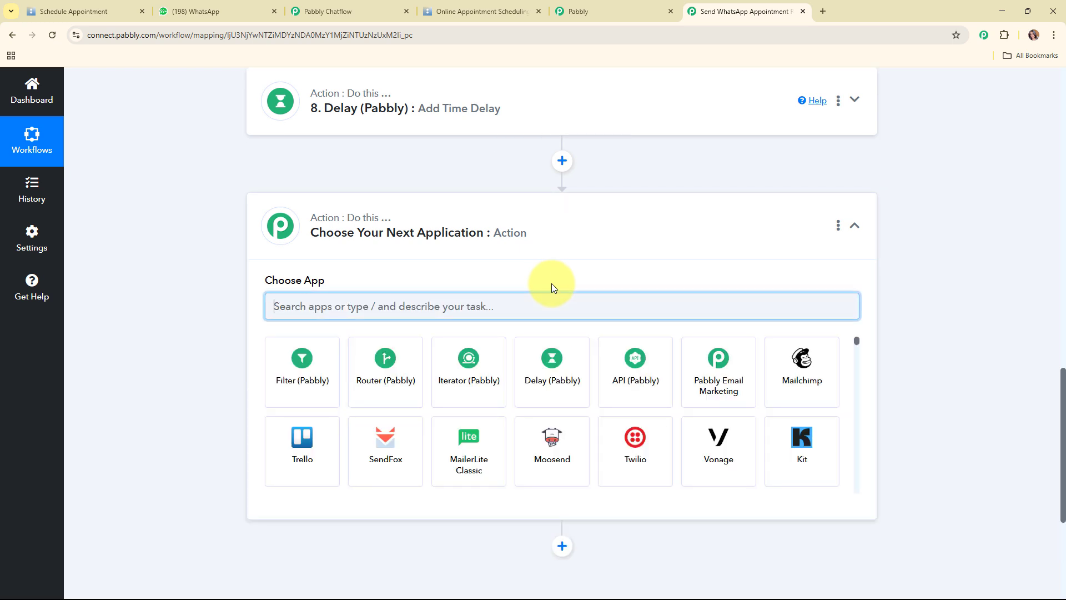
{"action": "type", "text": "chatb"}
{"action": "key", "text": "BackSpace"}
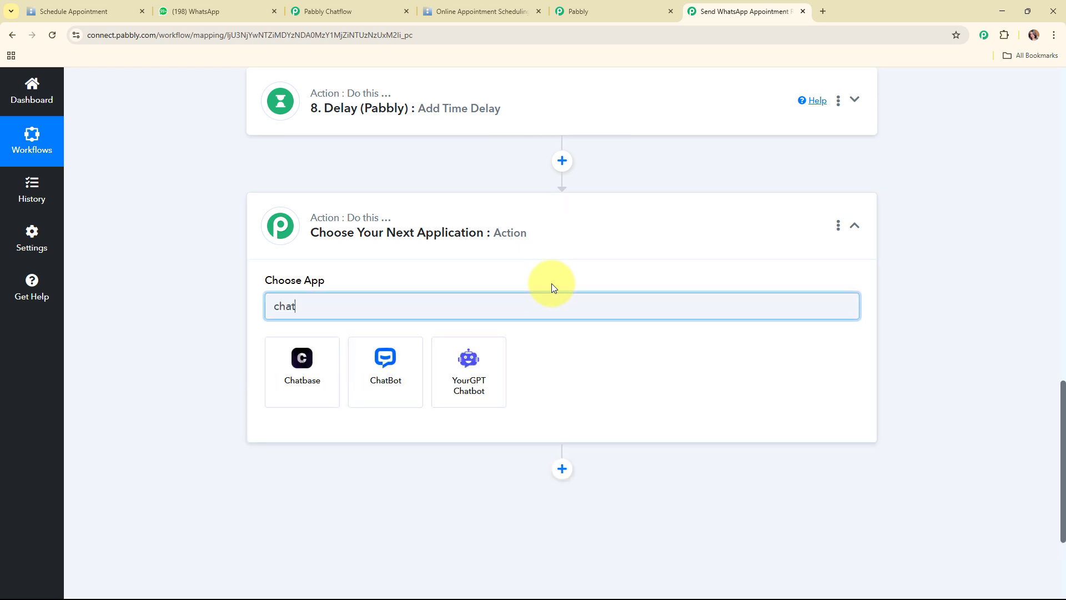
{"action": "type", "text": "f"}
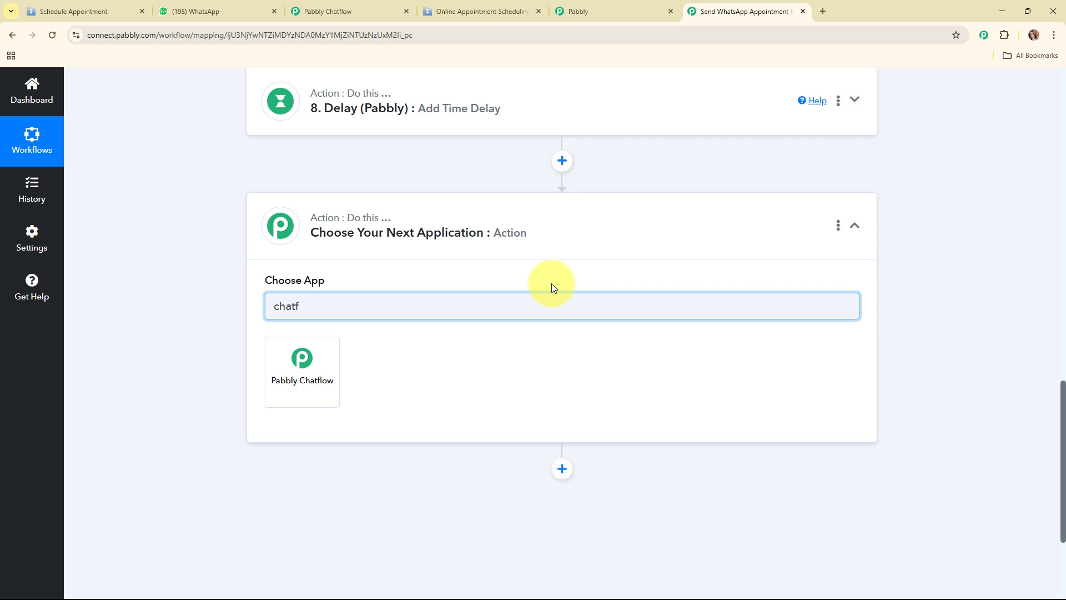
{"action": "left_click", "coordinate": [316, 353]}
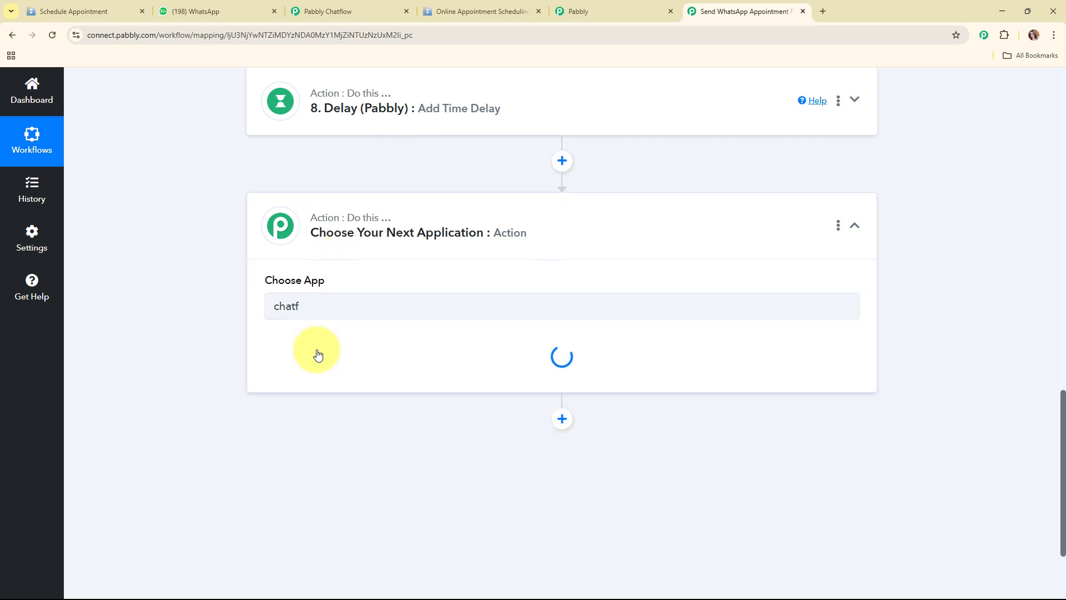
{"action": "left_click", "coordinate": [311, 360]}
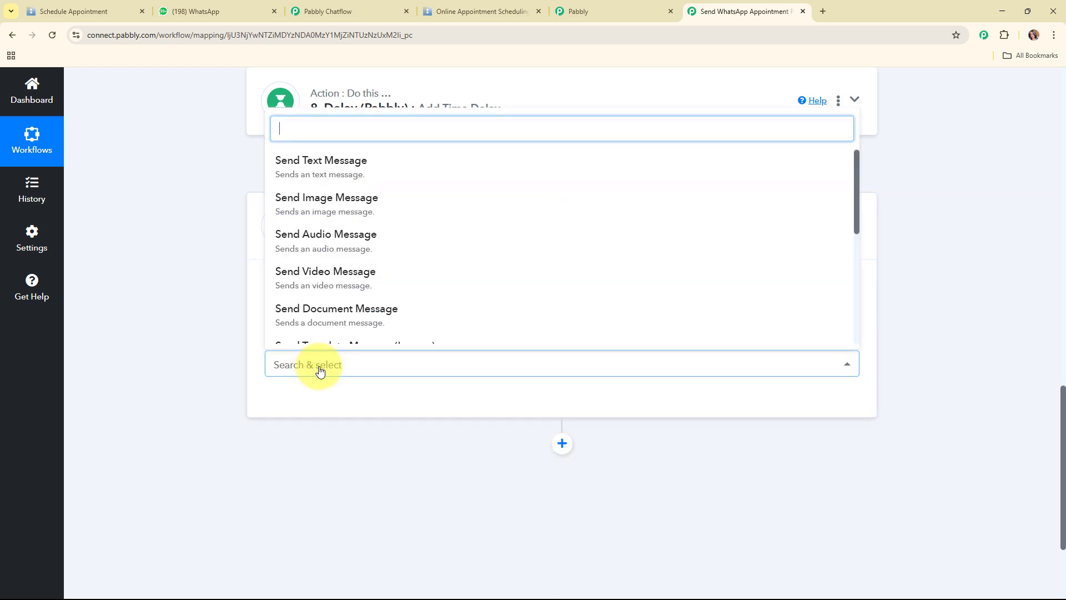
{"action": "scroll", "coordinate": [393, 292], "scroll_direction": "down", "scroll_amount": 3}
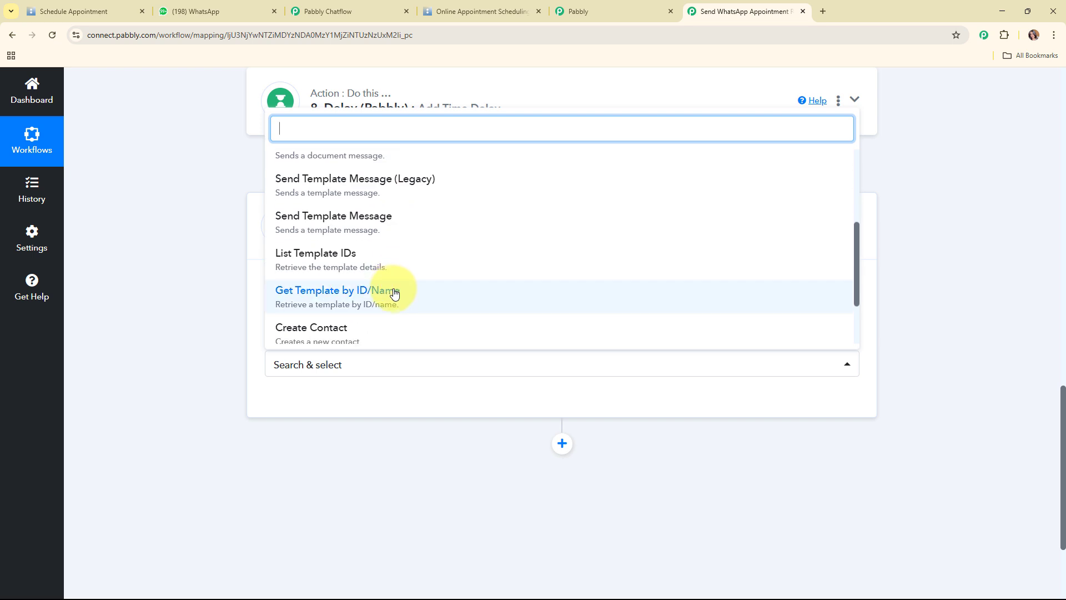
{"action": "left_click", "coordinate": [373, 223]}
{"action": "left_click", "coordinate": [287, 404]}
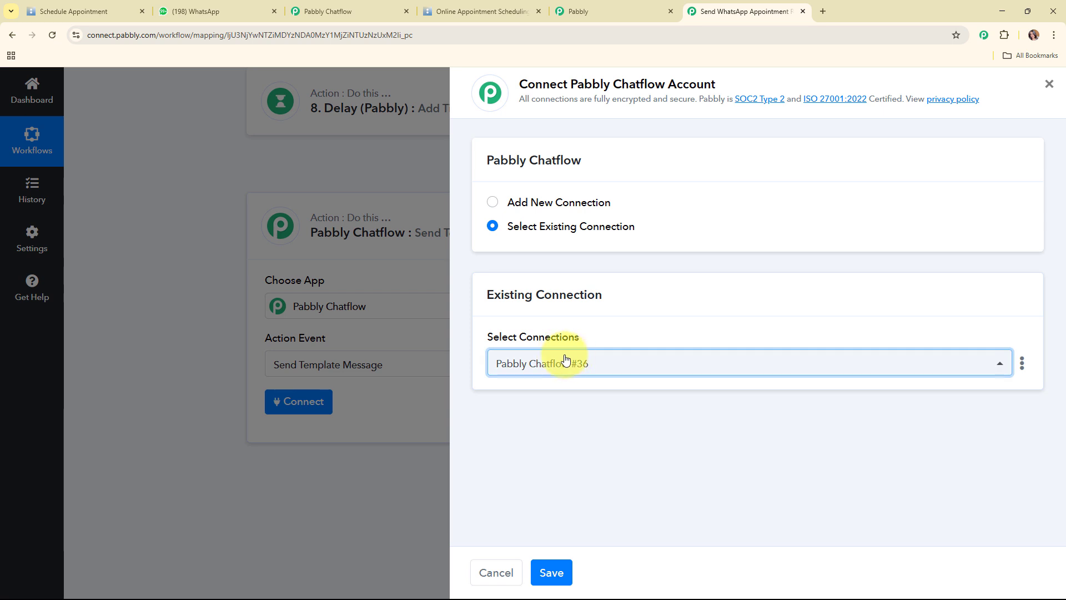
{"action": "left_click", "coordinate": [551, 572]}
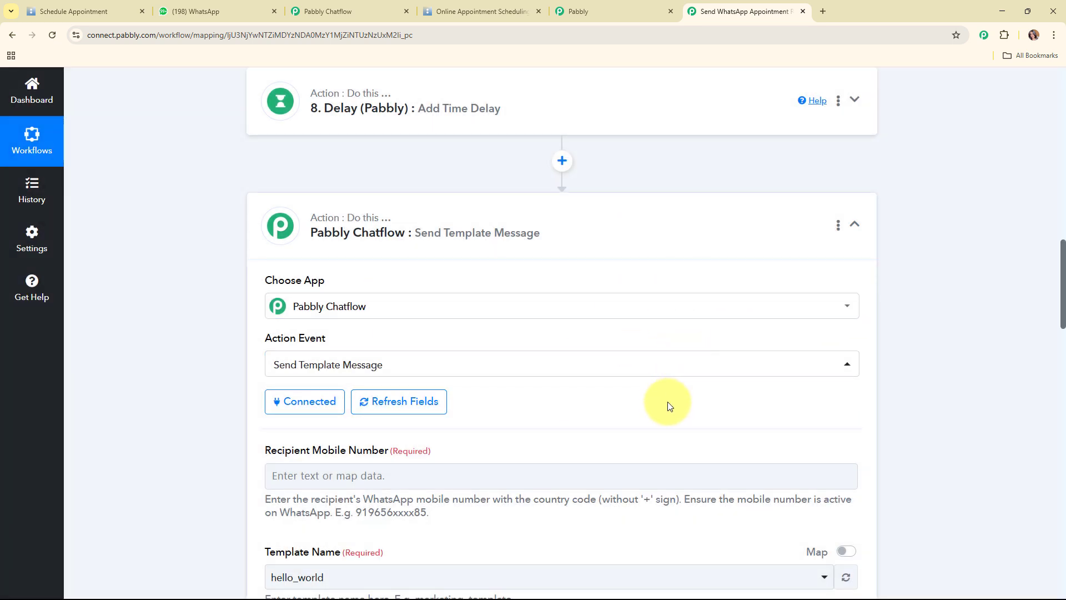
Enter the recipient's mobile number and select the 30_minutes_reminder template
{"action": "scroll", "coordinate": [666, 388], "scroll_direction": "down", "scroll_amount": 5}
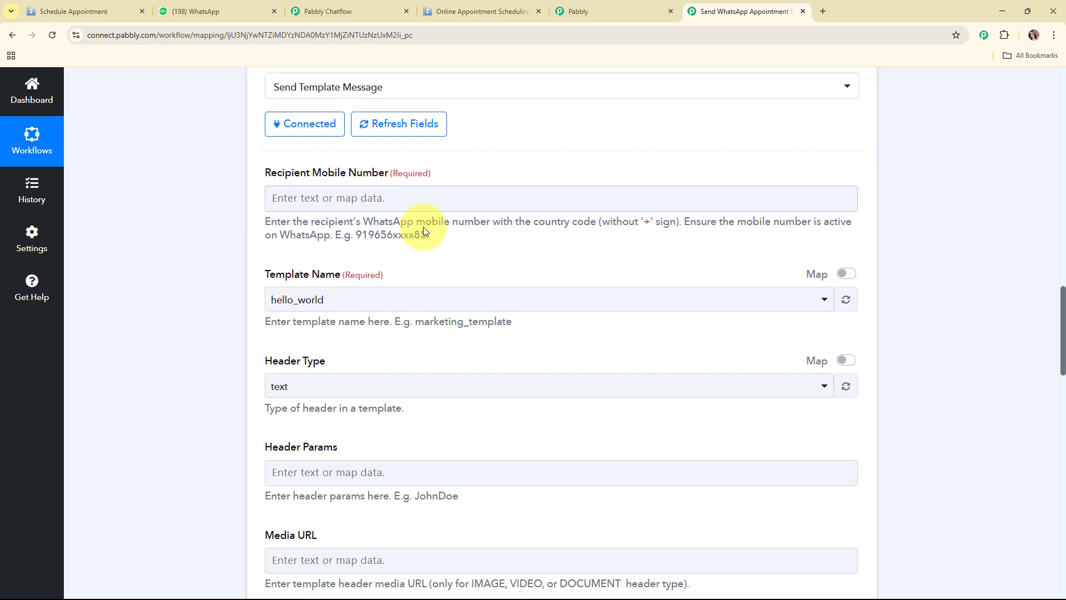
{"action": "left_click", "coordinate": [323, 201]}
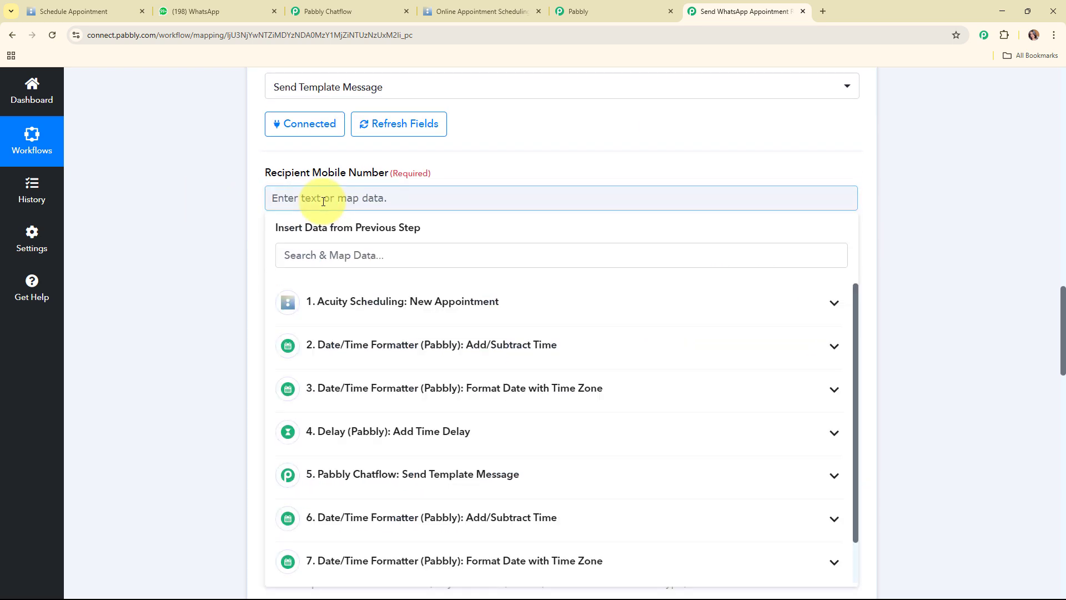
{"action": "type", "text": "91"}
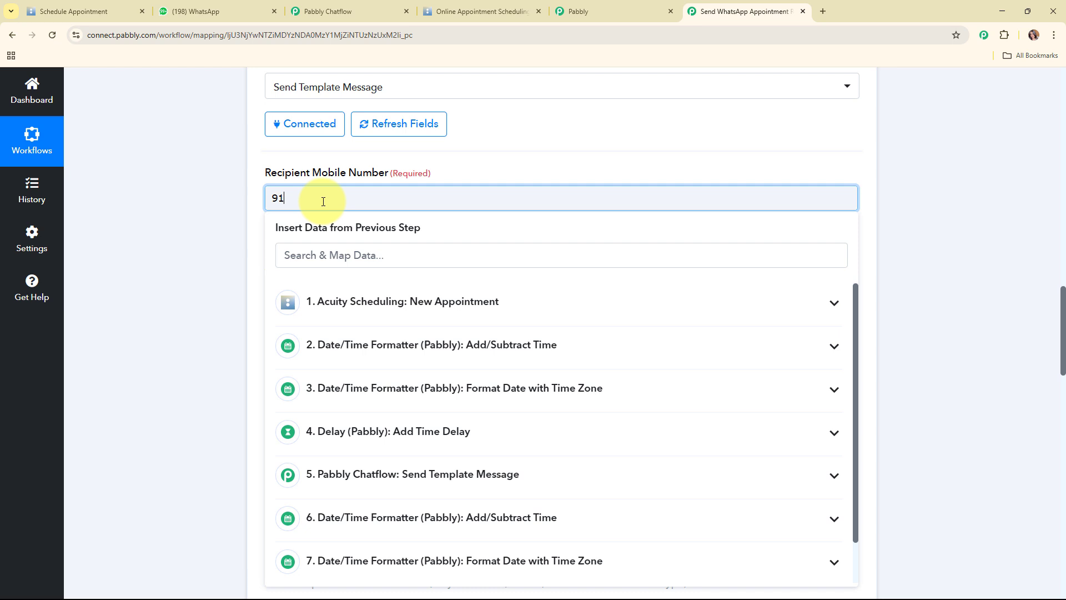
{"action": "scroll", "coordinate": [323, 201], "scroll_direction": "down", "scroll_amount": 3}
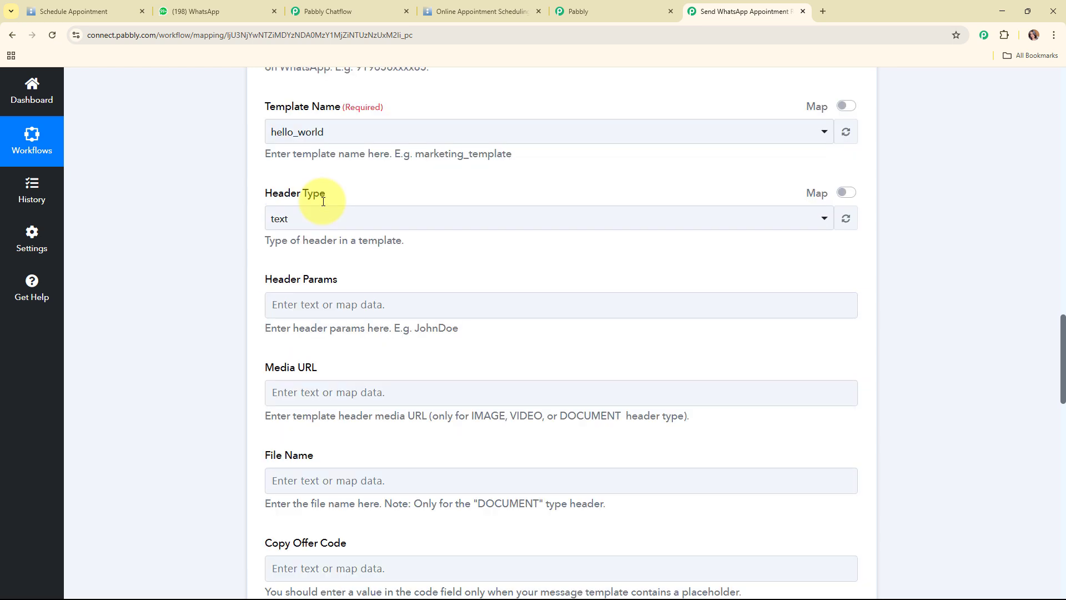
{"action": "left_click", "coordinate": [311, 142]}
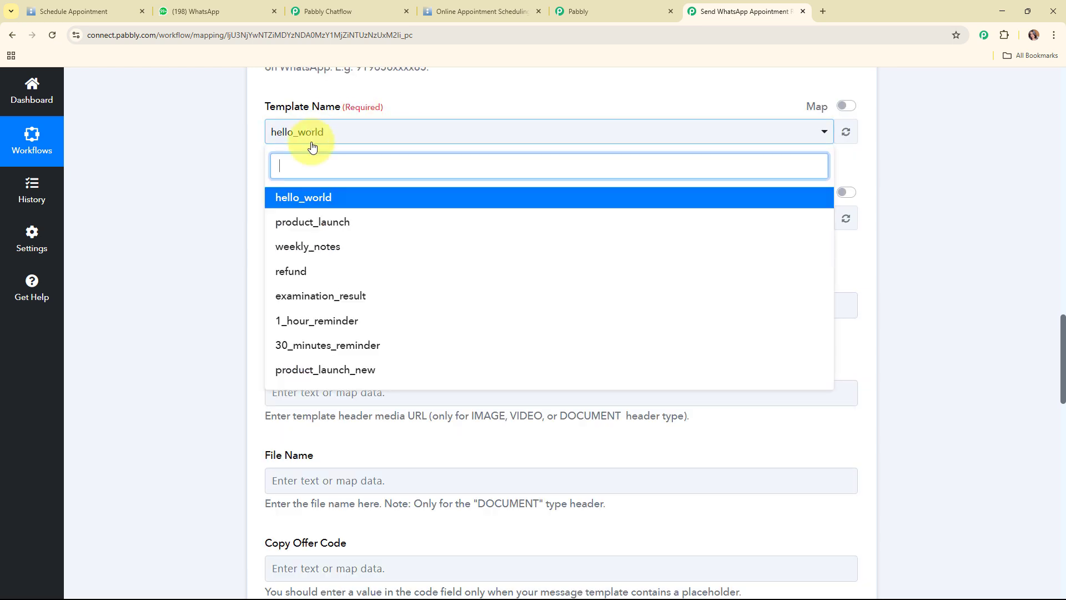
{"action": "left_click", "coordinate": [325, 345]}
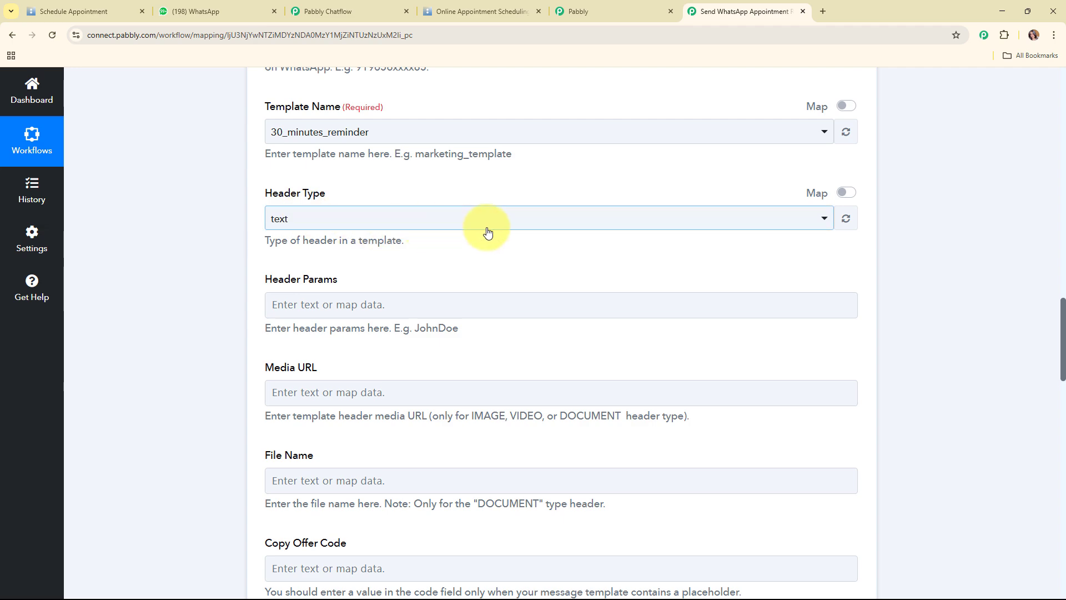
Map the customer's FirstName and LastName to {{1}} and the appointment Time to {{2}}
{"action": "scroll", "coordinate": [487, 232], "scroll_direction": "down", "scroll_amount": 7}
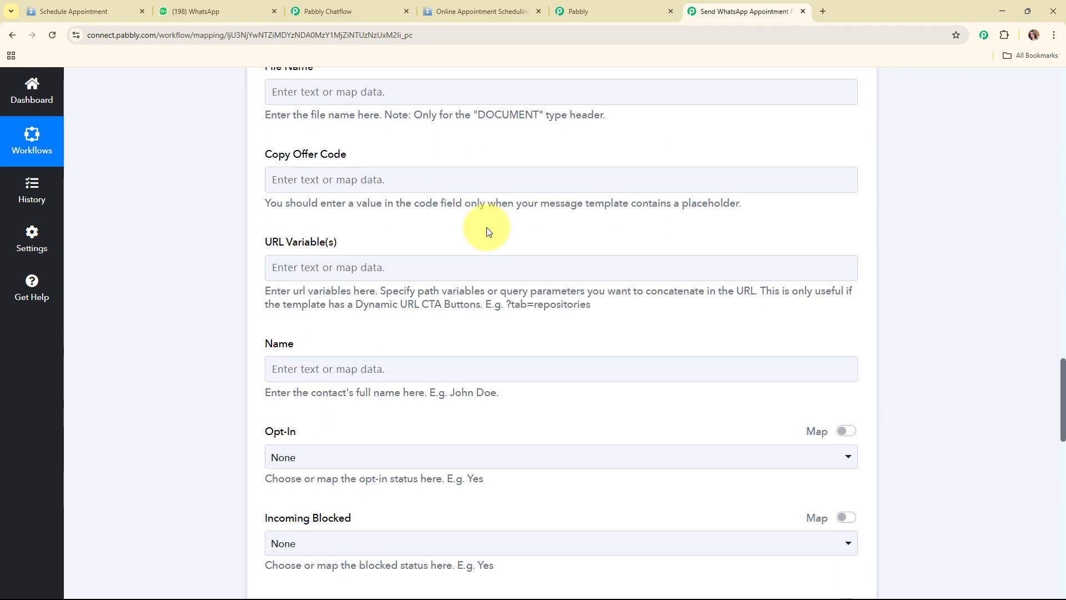
{"action": "scroll", "coordinate": [487, 232], "scroll_direction": "down", "scroll_amount": 9}
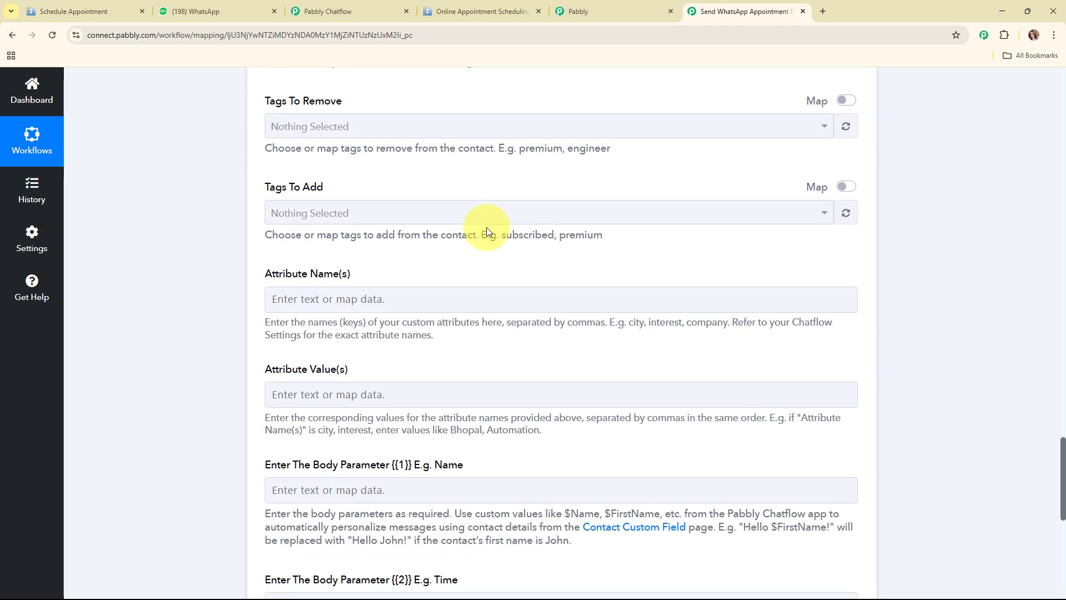
{"action": "scroll", "coordinate": [487, 228], "scroll_direction": "down", "scroll_amount": 6}
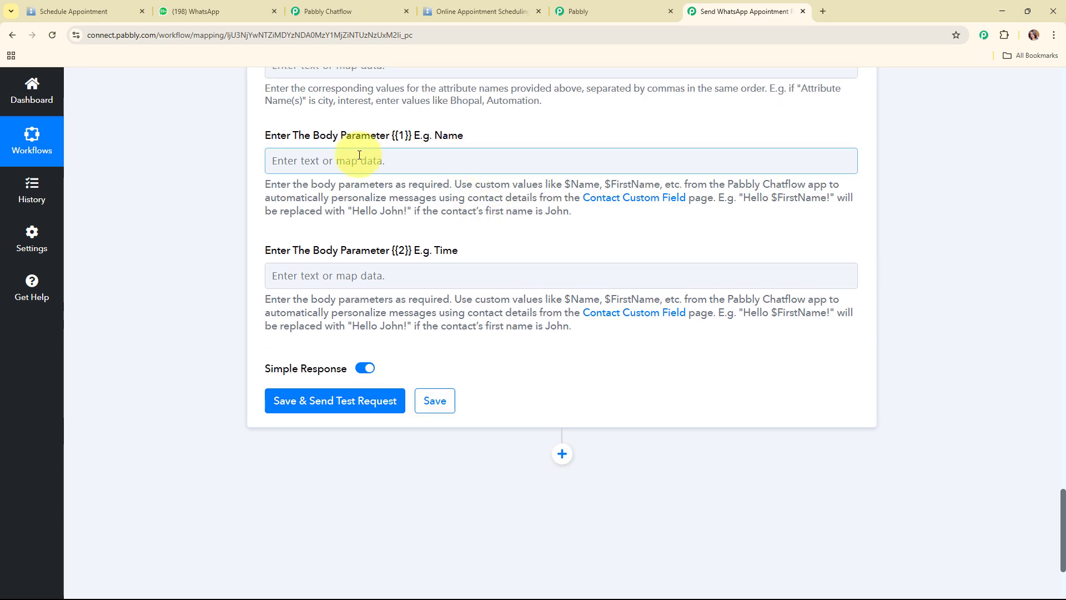
{"action": "left_click", "coordinate": [359, 157]}
{"action": "left_click", "coordinate": [374, 264]}
{"action": "left_click", "coordinate": [393, 335]}
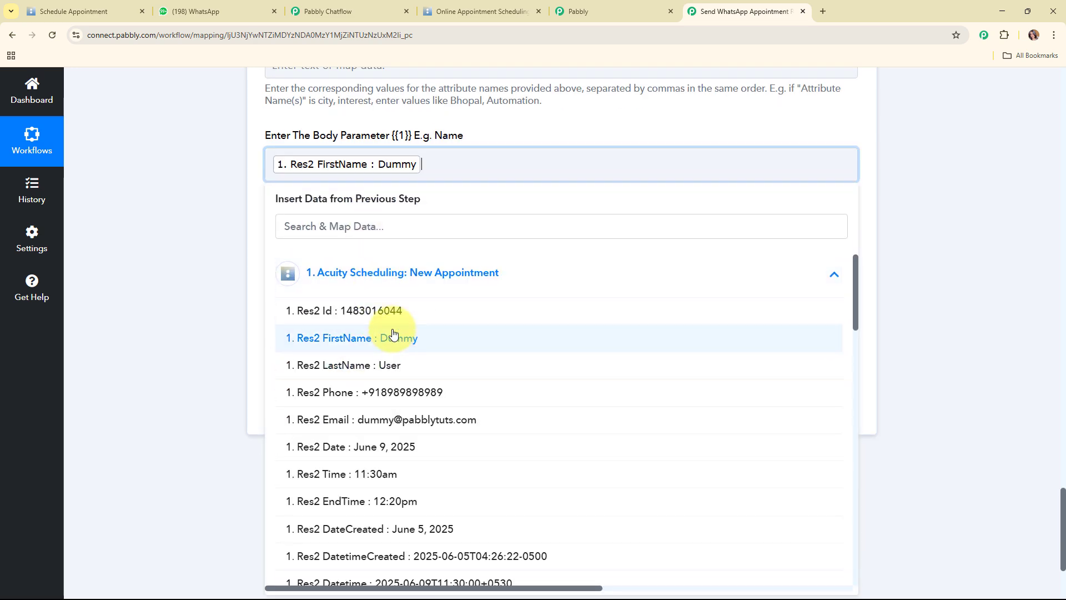
{"action": "left_click", "coordinate": [388, 364]}
{"action": "left_click", "coordinate": [261, 257]}
{"action": "scroll", "coordinate": [355, 261], "scroll_direction": "down", "scroll_amount": 2}
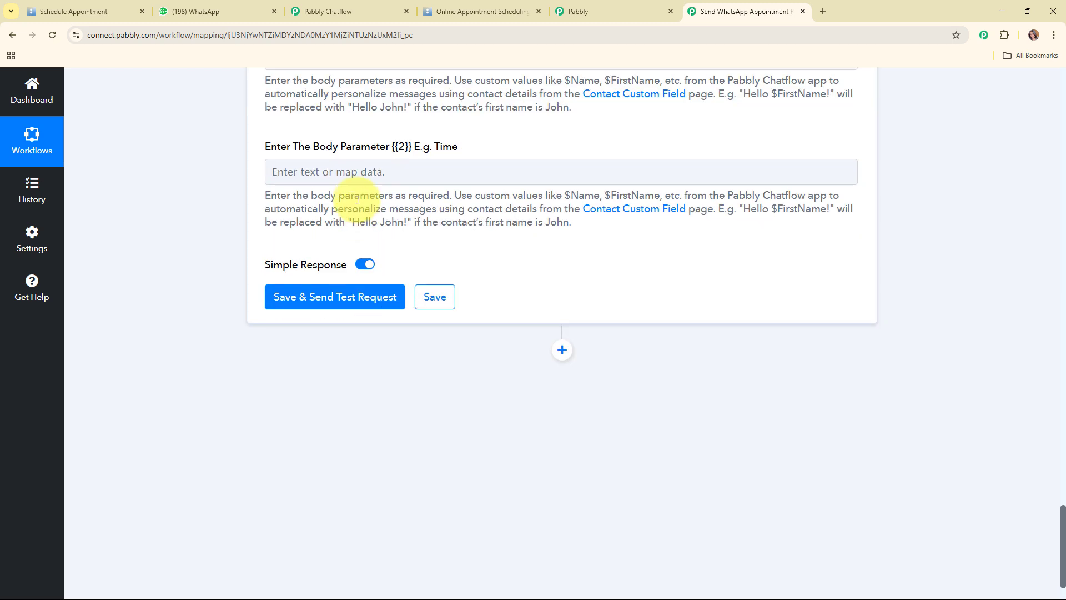
{"action": "left_click", "coordinate": [356, 173]}
{"action": "left_click", "coordinate": [300, 277]}
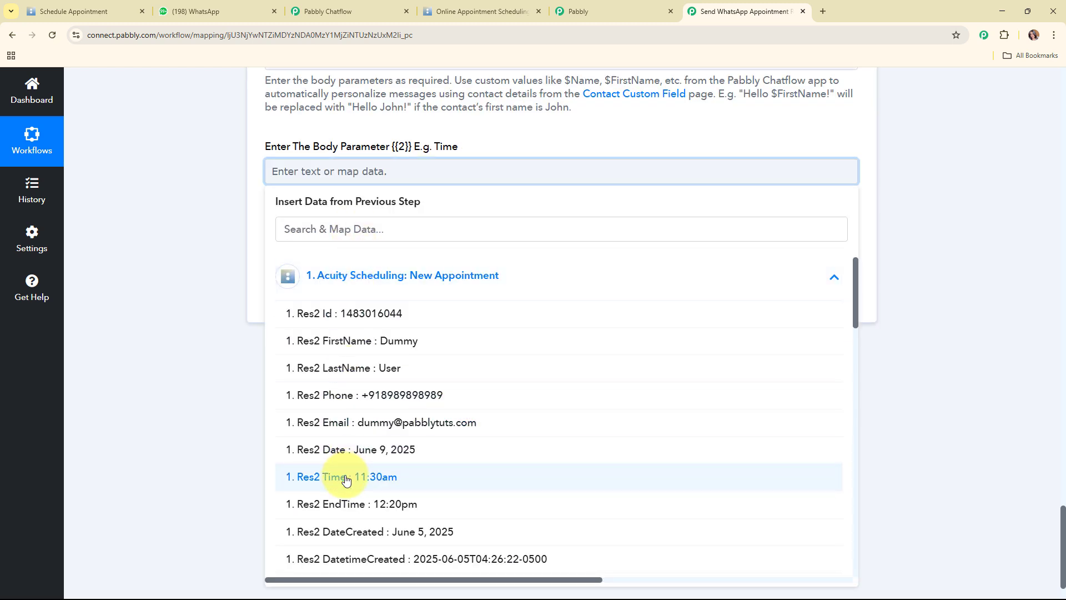
{"action": "left_click", "coordinate": [299, 408]}
Save and send the test, then open the Pabbly Chatflow chat in WhatsApp to check the reminder
{"action": "left_click", "coordinate": [352, 305]}
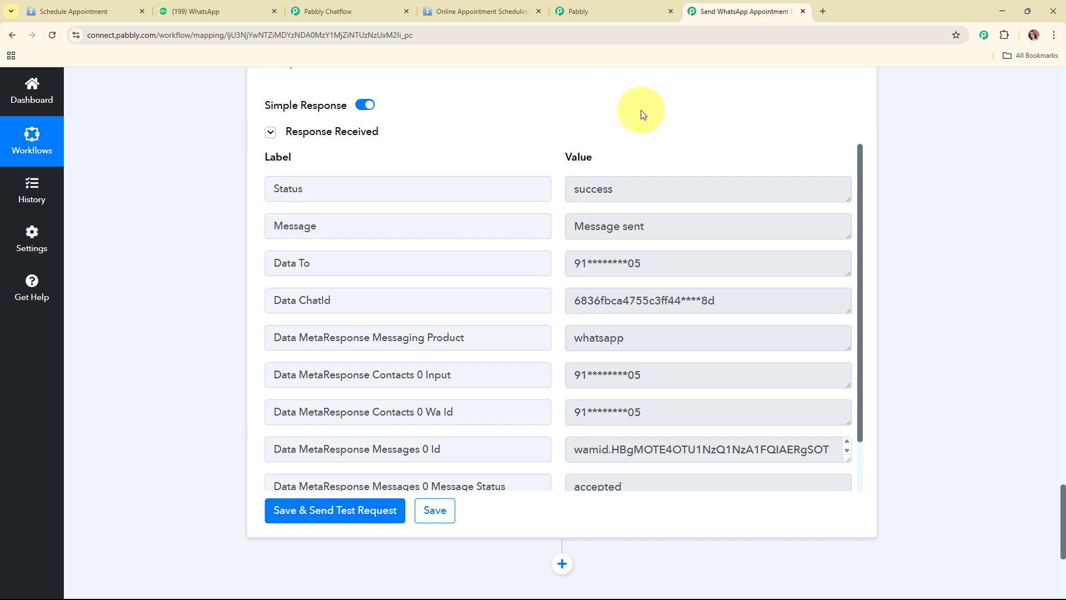
{"action": "left_click", "coordinate": [195, 11]}
{"action": "left_click", "coordinate": [298, 255]}
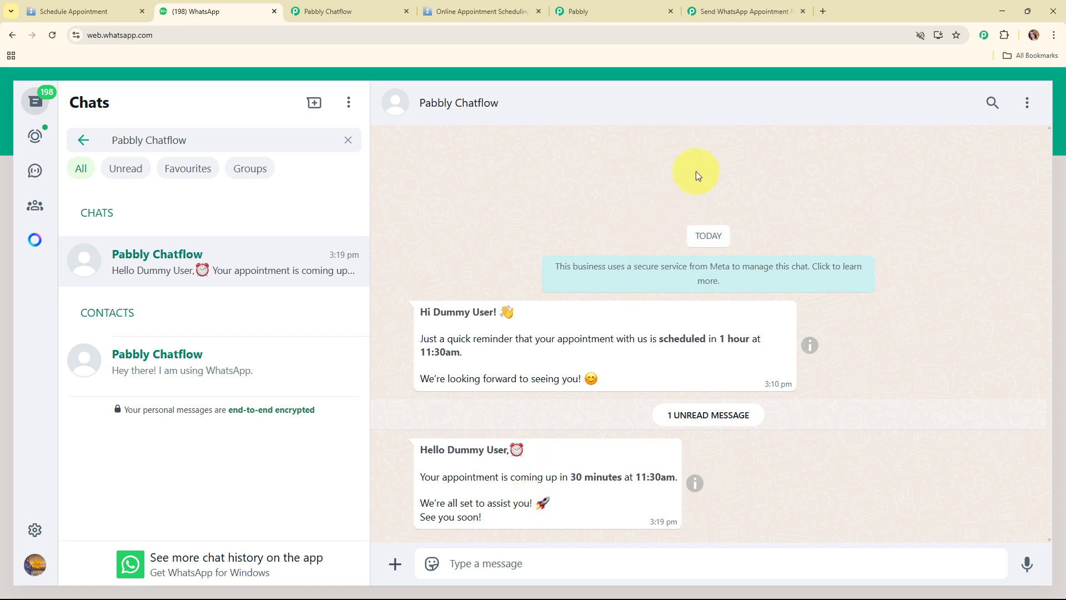
Switch back to the Pabbly Connect workflow tab
{"action": "left_click", "coordinate": [738, 16]}
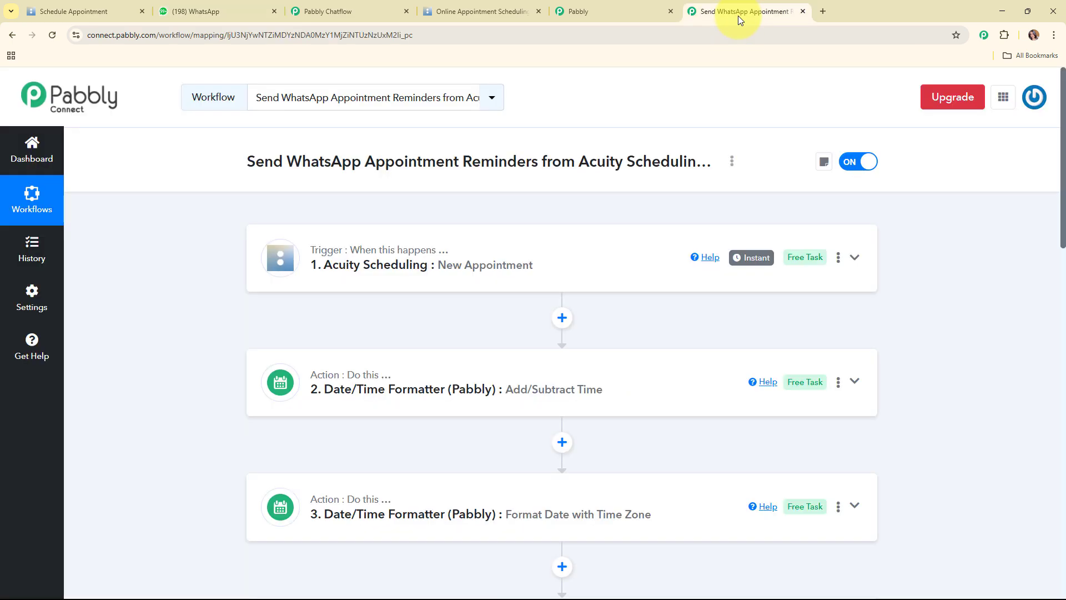
{"action": "scroll", "coordinate": [766, 78], "scroll_direction": "down", "scroll_amount": 1}
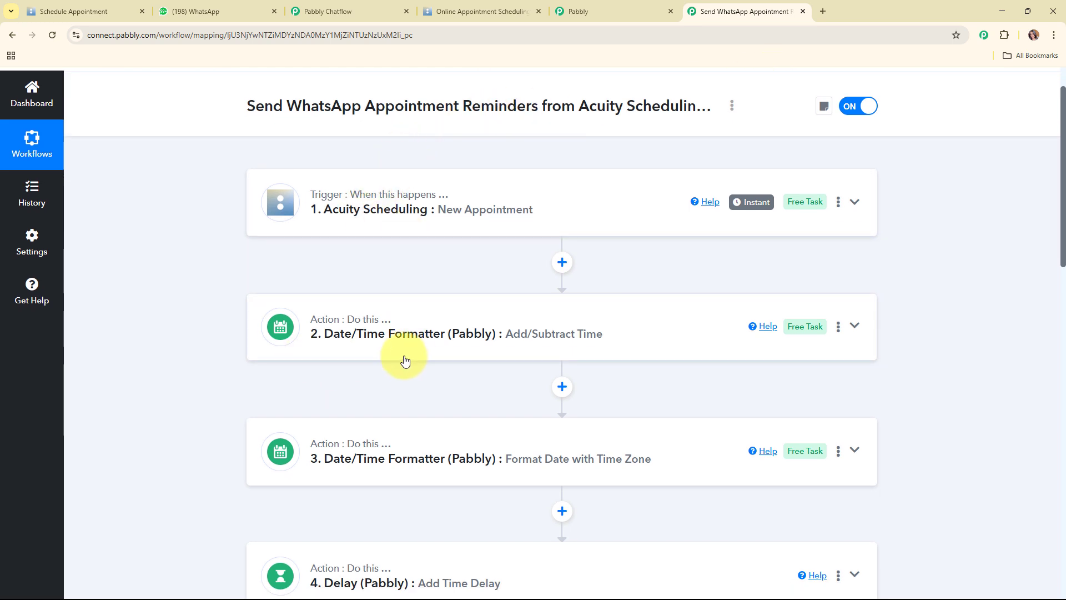
{"action": "scroll", "coordinate": [445, 357], "scroll_direction": "down", "scroll_amount": 3}
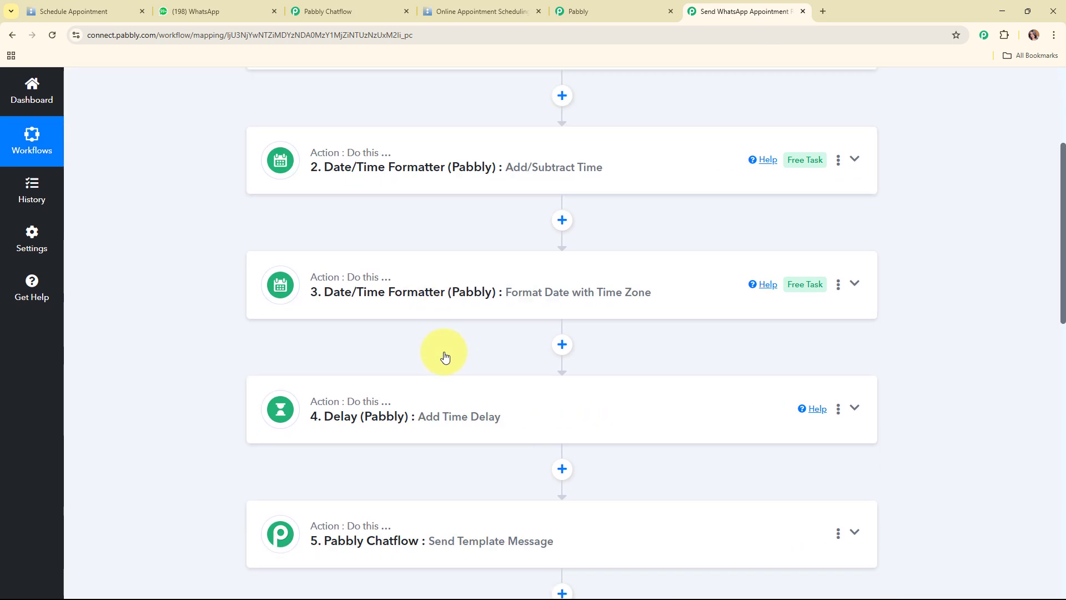
{"action": "scroll", "coordinate": [444, 352], "scroll_direction": "down", "scroll_amount": 2}
{"action": "scroll", "coordinate": [452, 278], "scroll_direction": "down", "scroll_amount": 4}
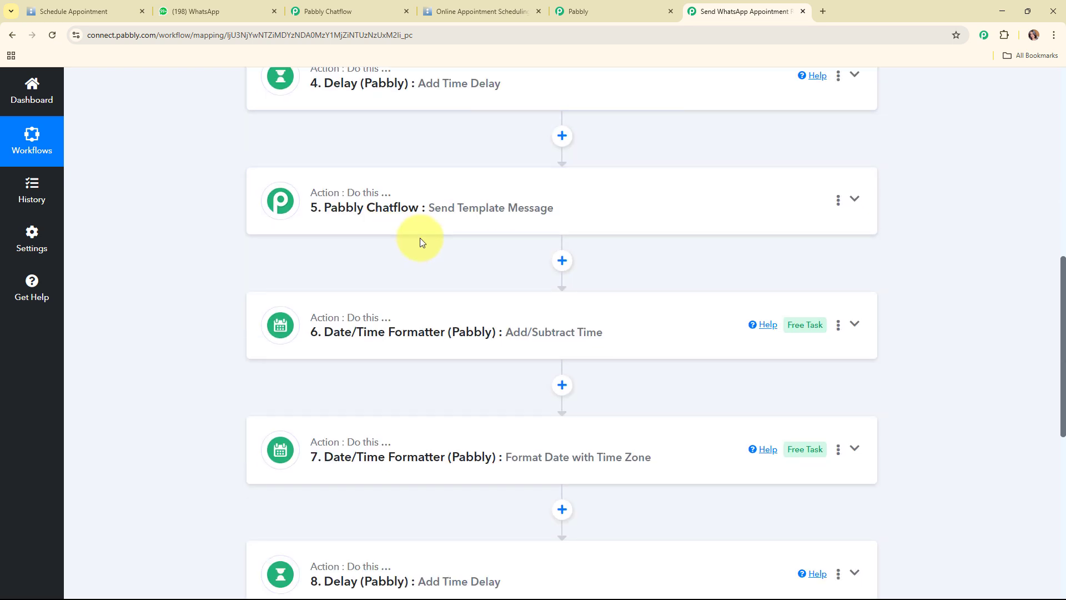
{"action": "scroll", "coordinate": [420, 239], "scroll_direction": "down", "scroll_amount": 1}
{"action": "scroll", "coordinate": [421, 240], "scroll_direction": "down", "scroll_amount": 4}
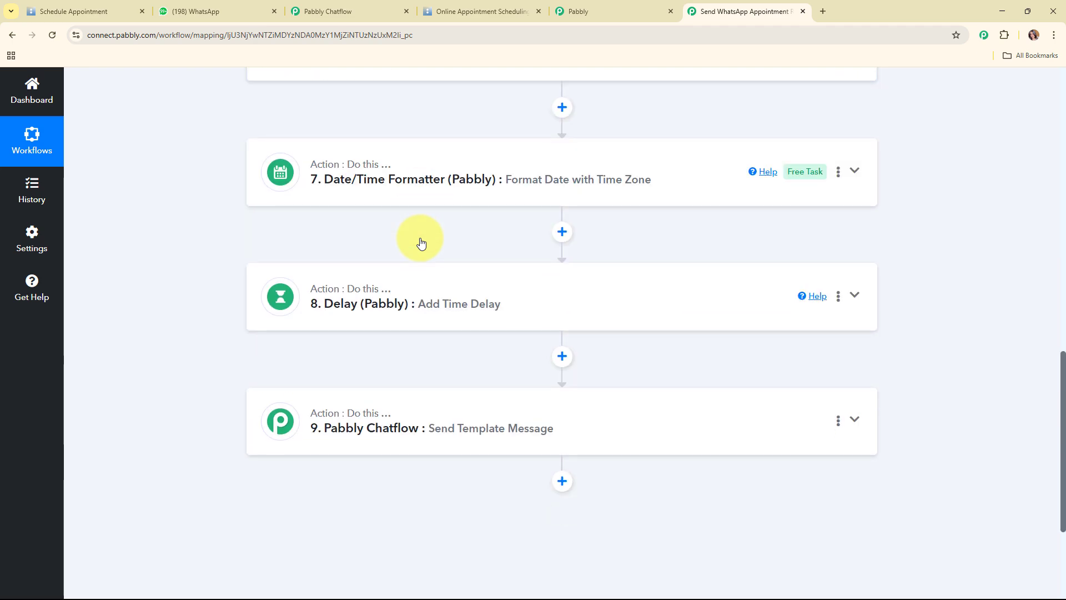
{"action": "scroll", "coordinate": [420, 240], "scroll_direction": "up", "scroll_amount": 2}
{"action": "scroll", "coordinate": [420, 240], "scroll_direction": "down", "scroll_amount": 4}
{"action": "scroll", "coordinate": [420, 241], "scroll_direction": "down", "scroll_amount": 2}
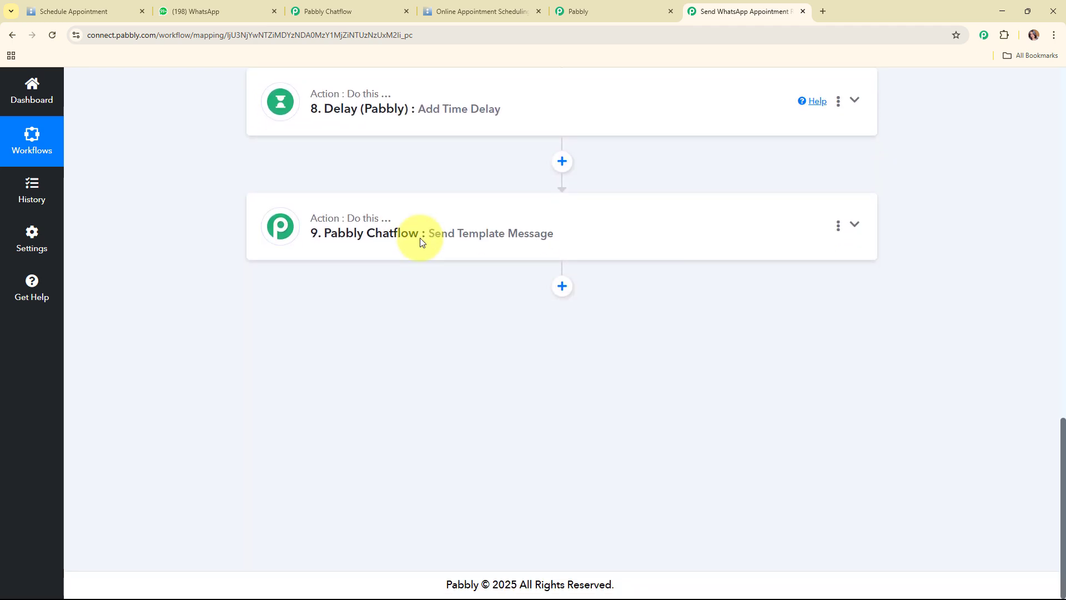
{"action": "scroll", "coordinate": [591, 264], "scroll_direction": "up", "scroll_amount": 3}
{"action": "scroll", "coordinate": [783, 296], "scroll_direction": "up", "scroll_amount": 13}
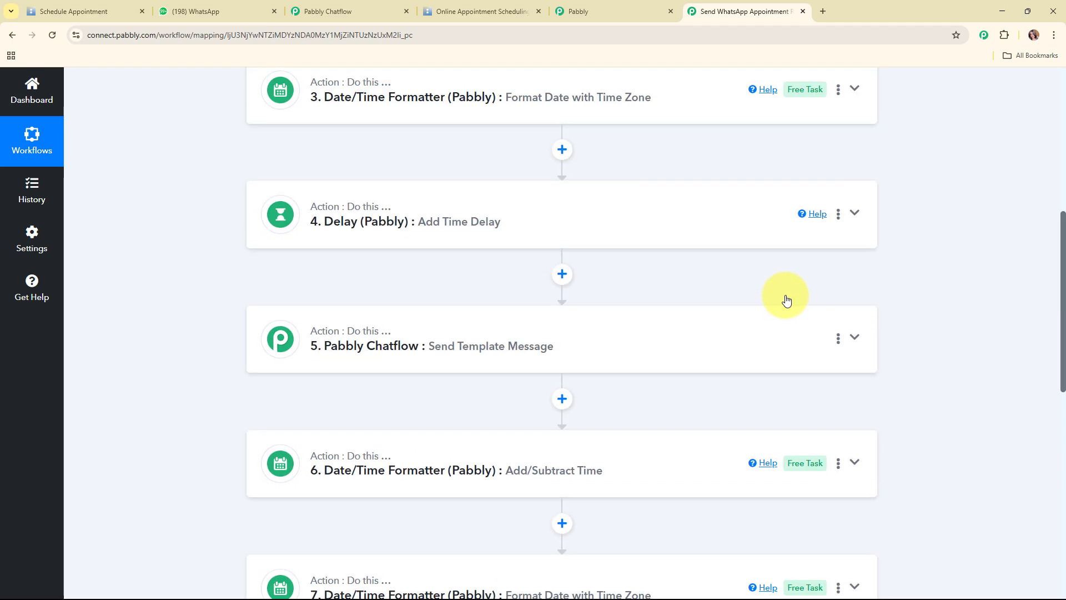
{"action": "scroll", "coordinate": [635, 183], "scroll_direction": "up", "scroll_amount": 1}
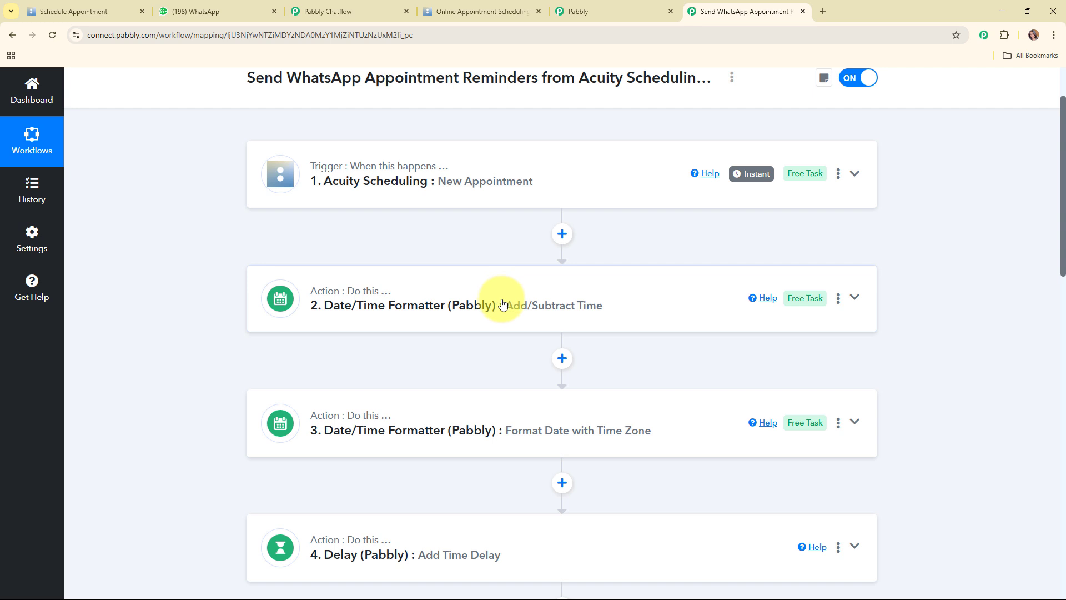
{"action": "scroll", "coordinate": [496, 305], "scroll_direction": "up", "scroll_amount": 2}
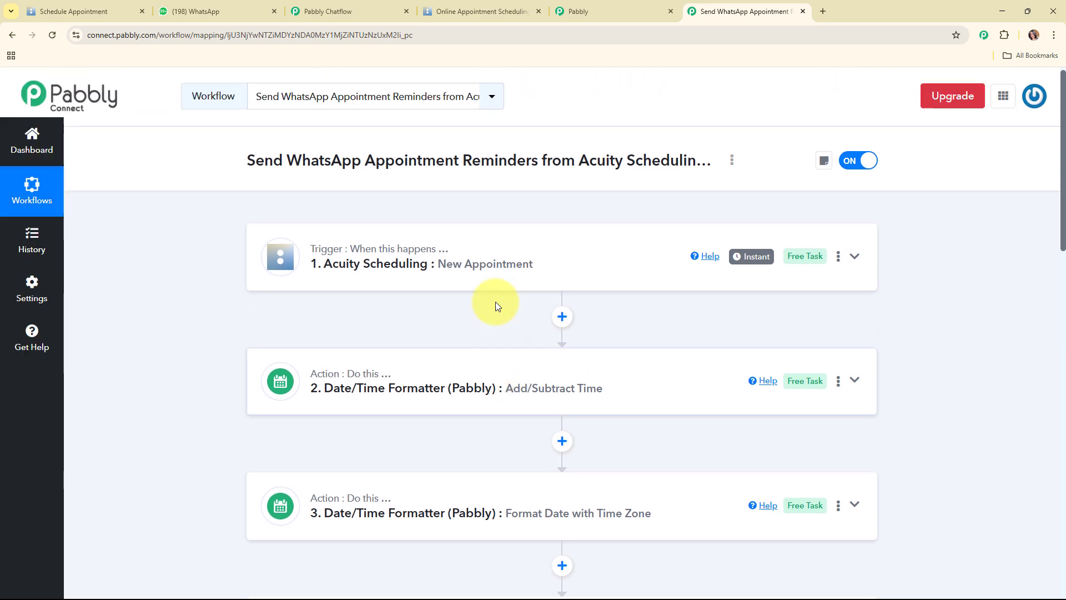